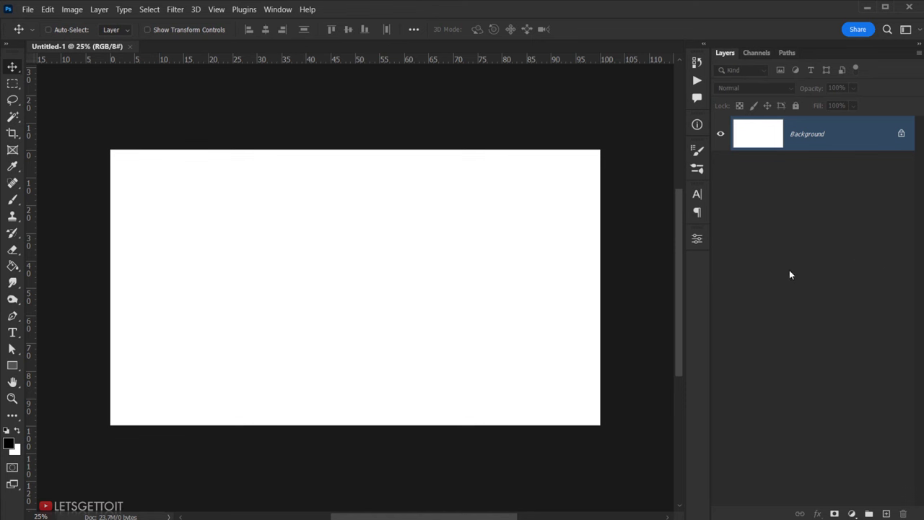
Add a Solid Color fill layer in light grey #c0c0c0
left_click(852, 513)
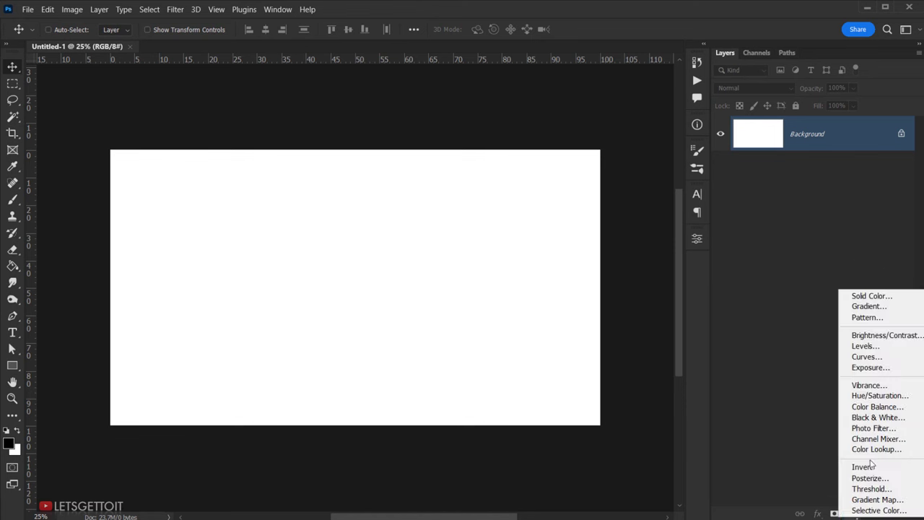
left_click(873, 295)
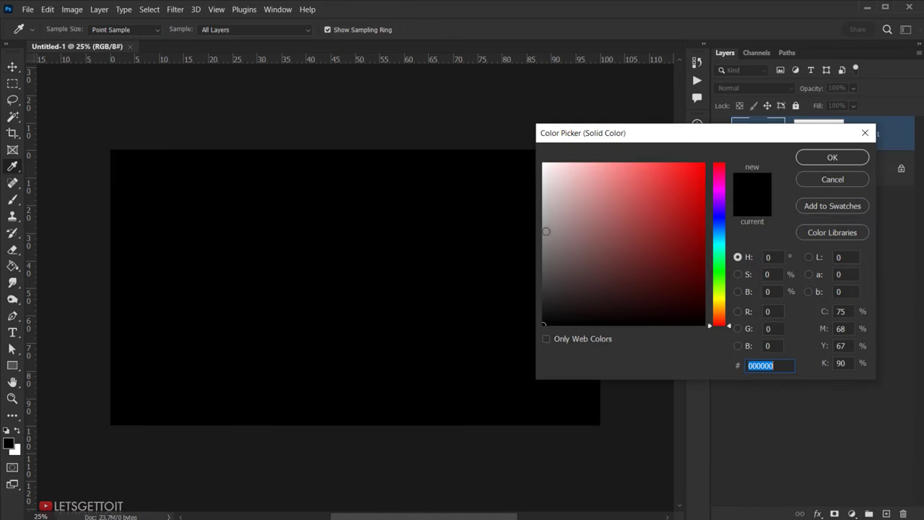
left_click_drag(546, 231, 534, 203)
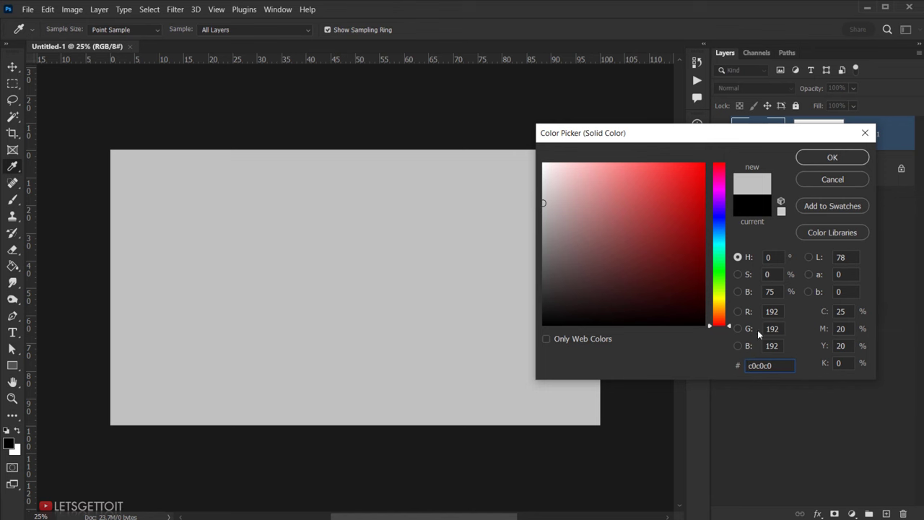
double_click(770, 292)
left_click(836, 158)
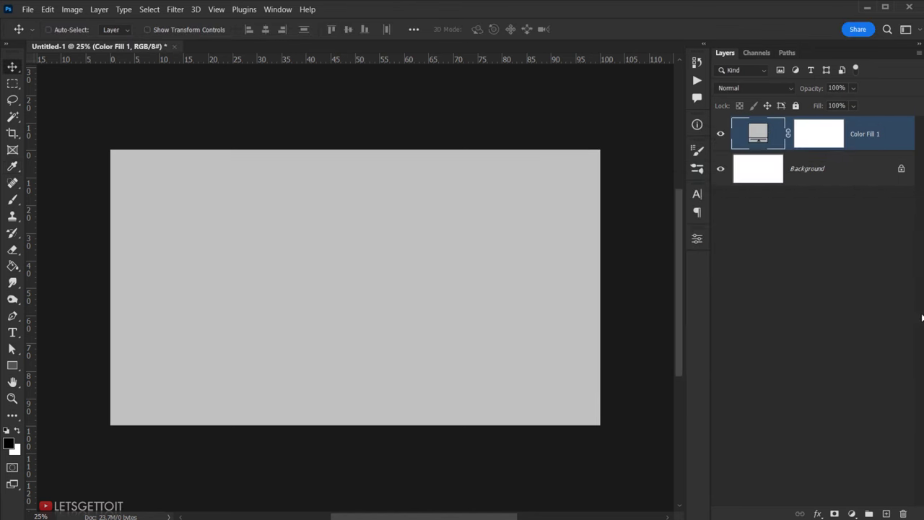
Delete the white Background layer and the fill's mask, and rename the fill layer BG
left_click_drag(835, 168, 902, 512)
left_click_drag(819, 133, 903, 513)
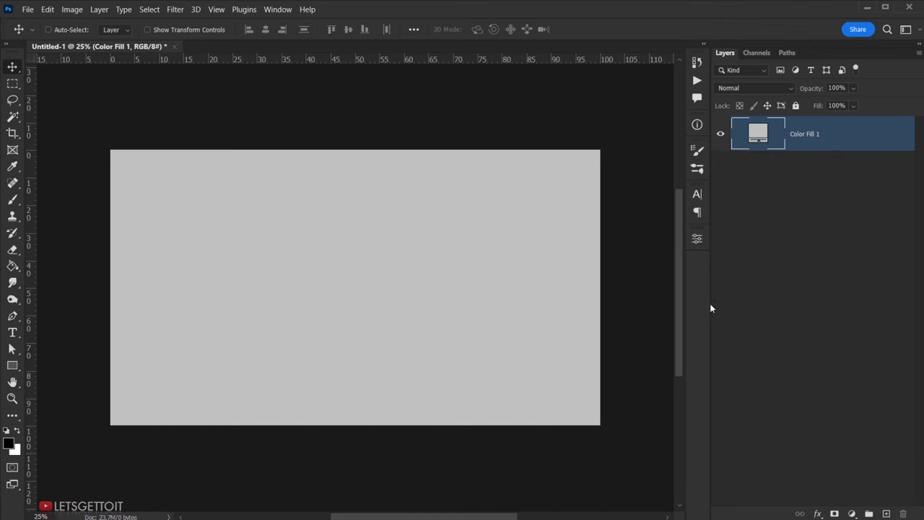
double_click(807, 137)
type("BG")
key("Return")
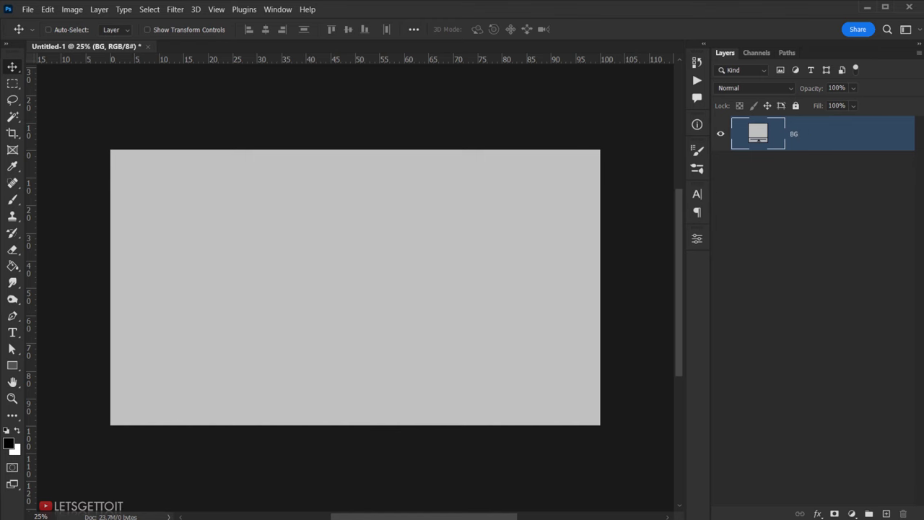
key("alt+Tab")
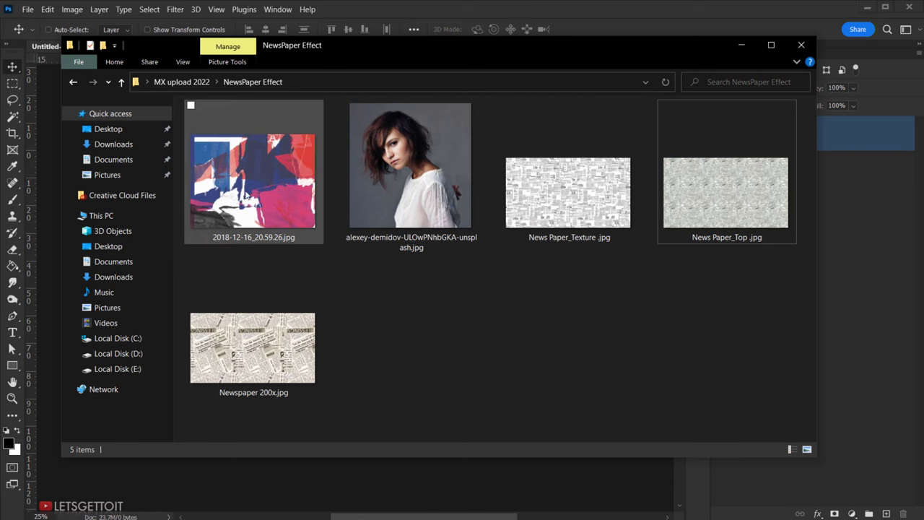
Place the collage image and stretch it to fill the canvas width
left_click_drag(265, 169, 81, 171)
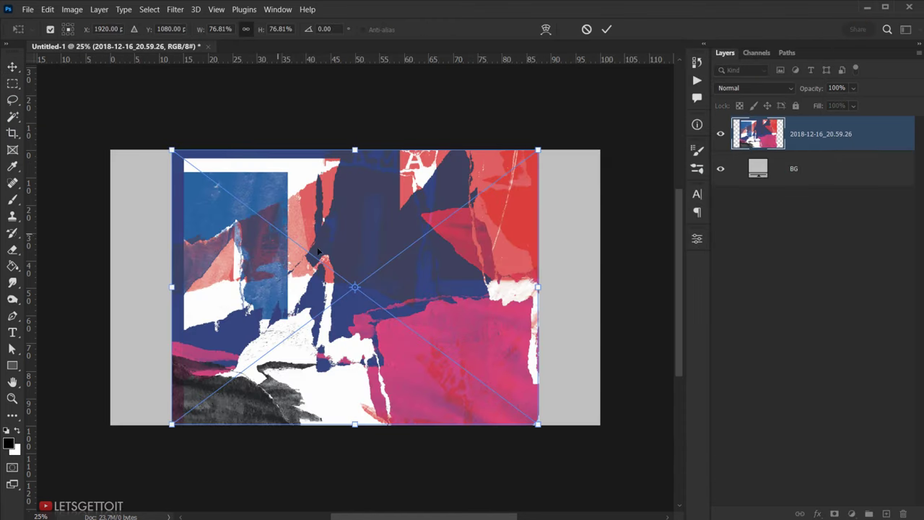
left_click_drag(539, 286, 598, 287)
left_click_drag(168, 286, 110, 287)
left_click(607, 30)
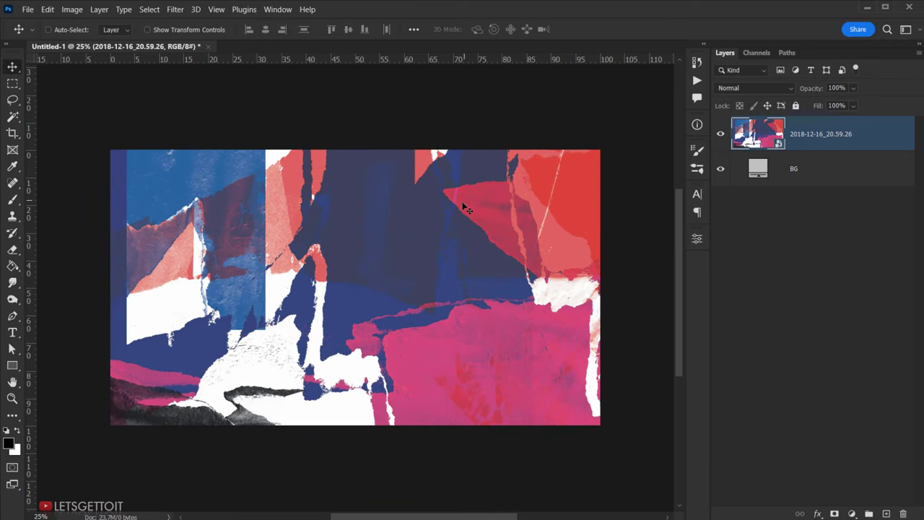
Rename the collage layer Texture BG, rasterize it and desaturate it to greyscale
double_click(826, 133)
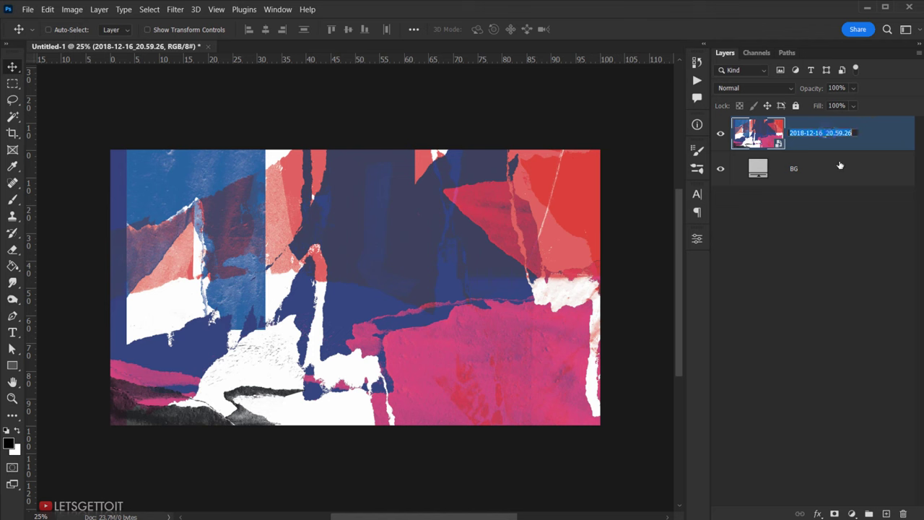
type("Texture BG")
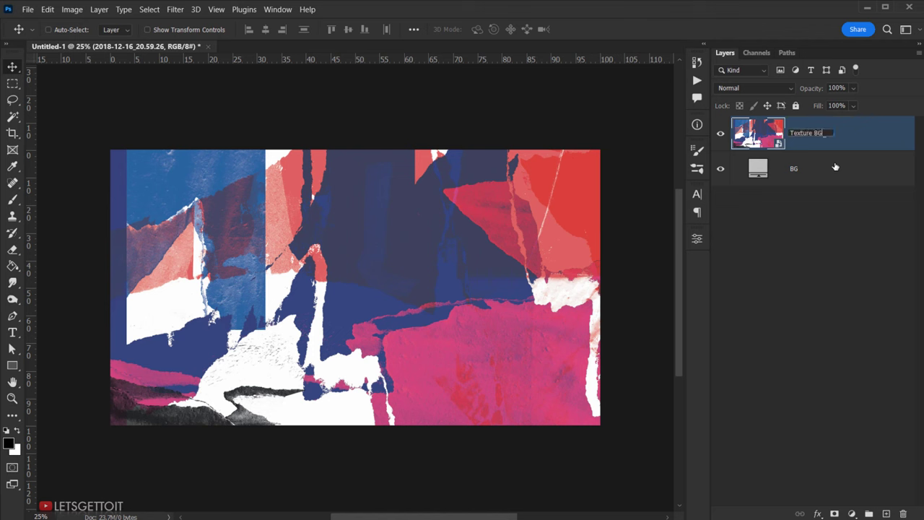
key("Return")
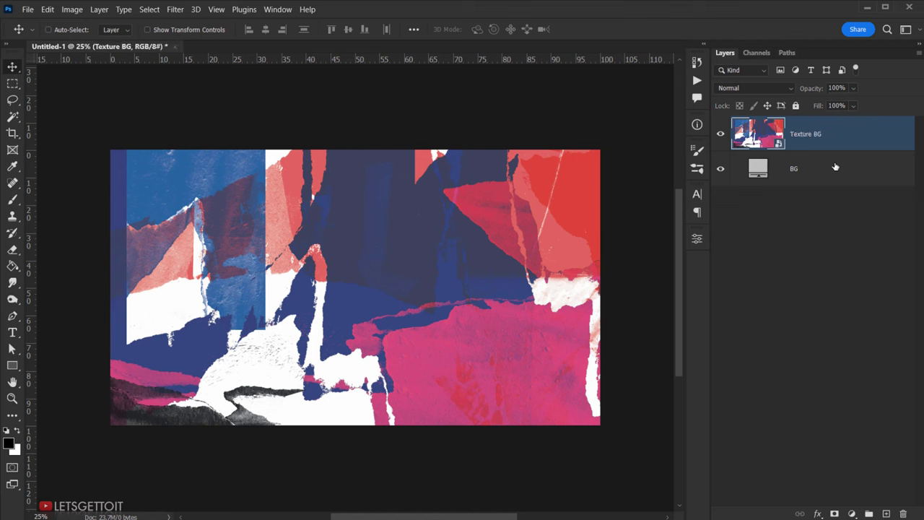
right_click(861, 135)
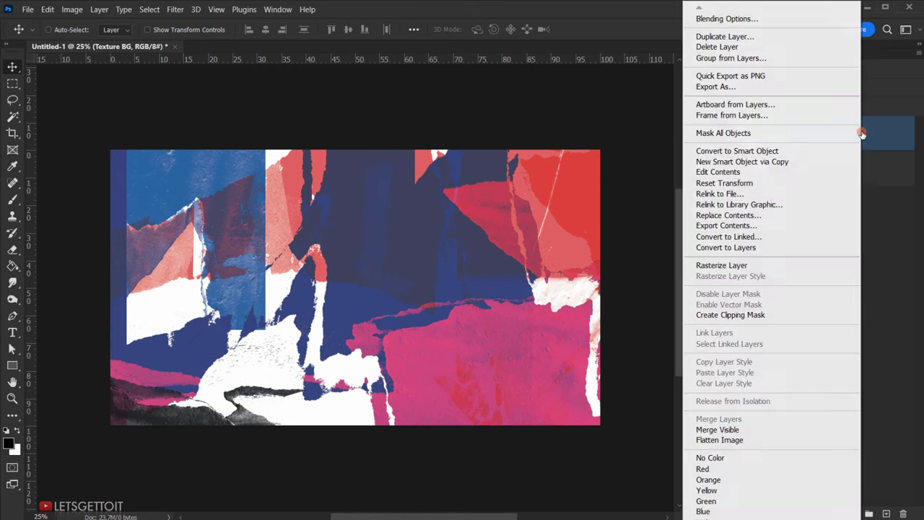
left_click(741, 265)
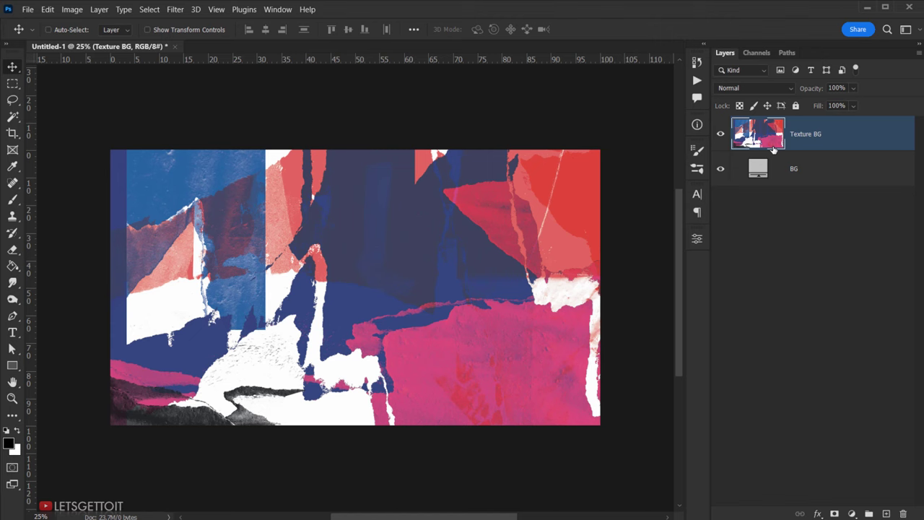
key("ctrl+shift+u")
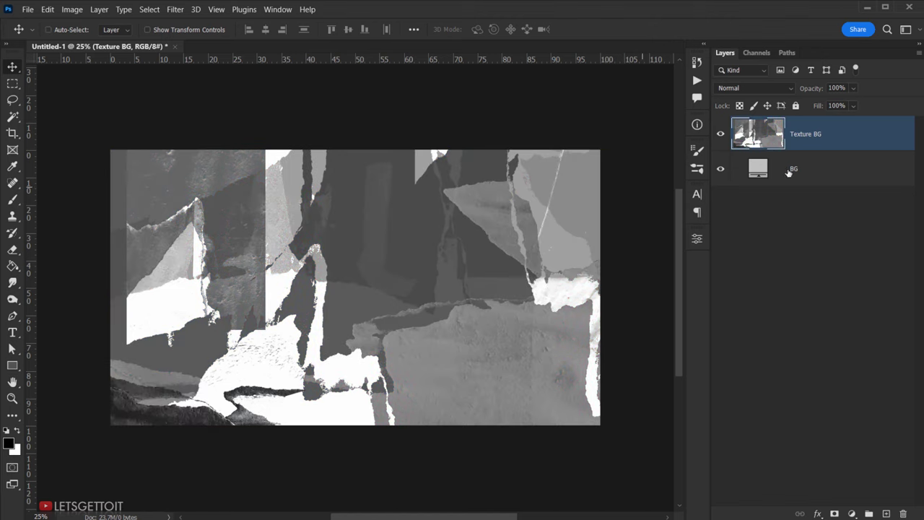
Set Texture BG's Opacity and Fill to 50%
left_click(841, 87)
type("50")
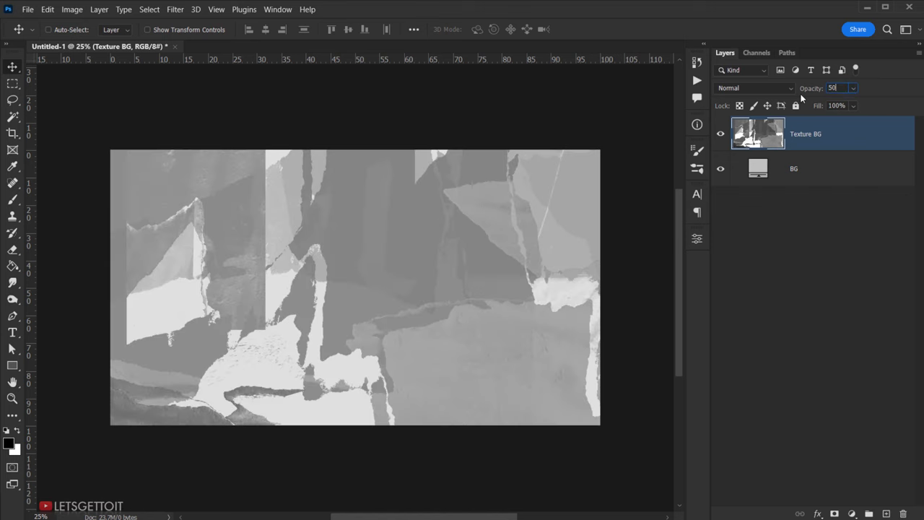
left_click(844, 105)
type("50")
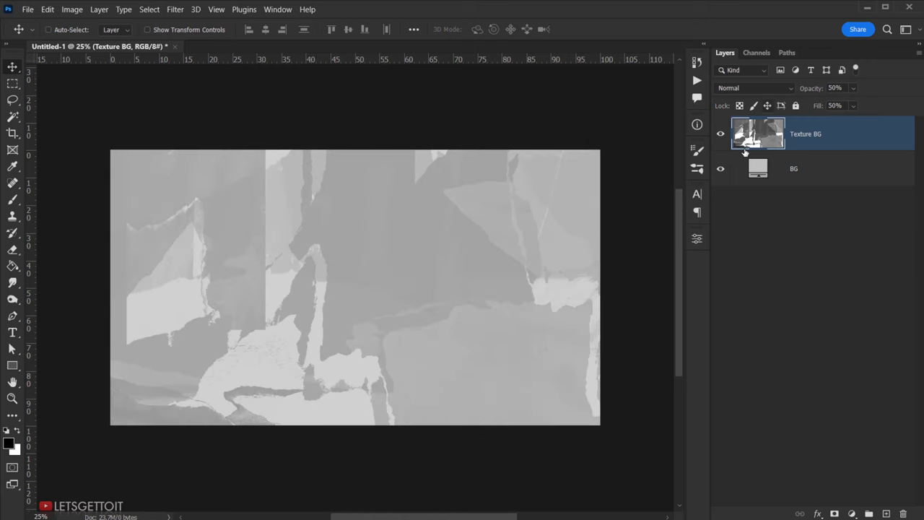
left_click(720, 133)
left_click(720, 134)
key("alt+Tab")
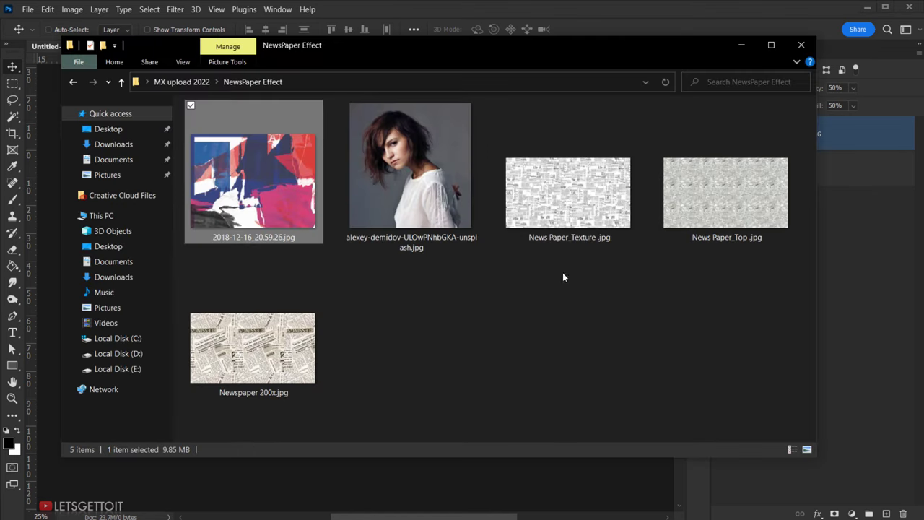
Place News Paper_Texture.jpg into the document and rasterize its layer
left_click_drag(569, 209, 478, 480)
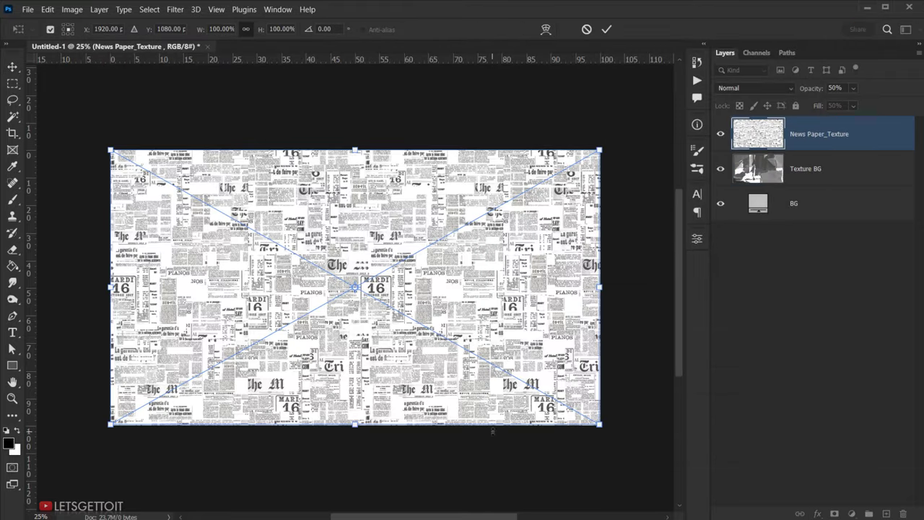
left_click(609, 29)
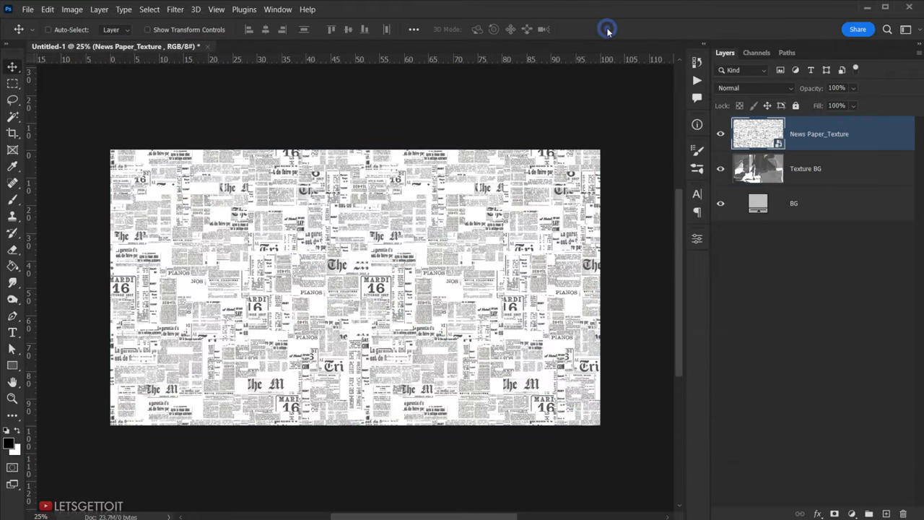
right_click(869, 142)
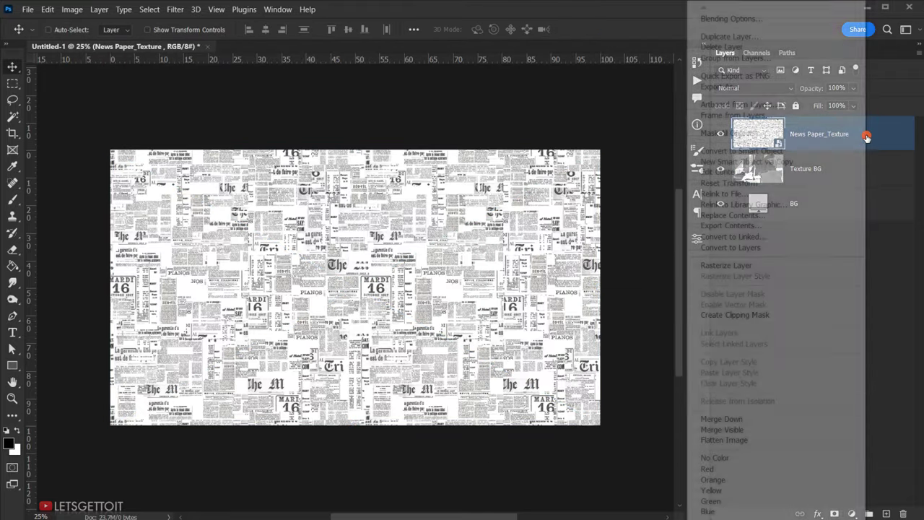
left_click(725, 263)
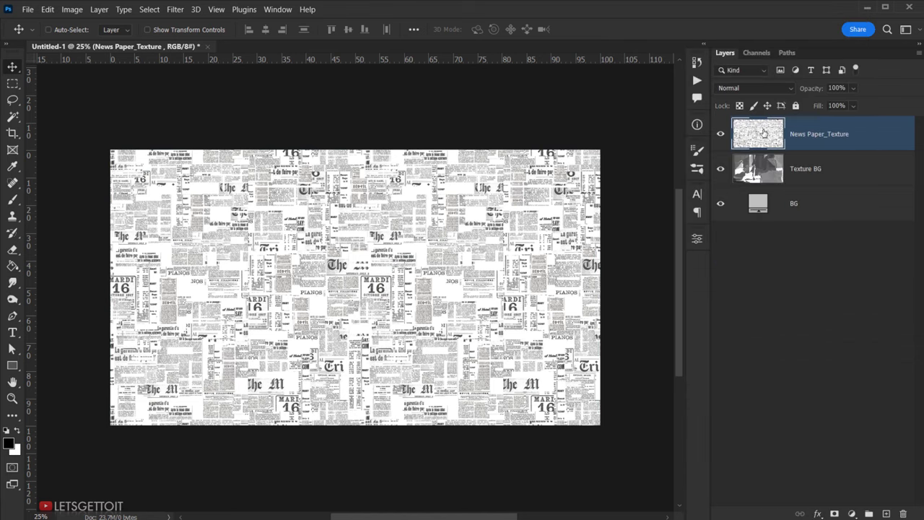
Set both the newspaper texture and Texture BG layers to Multiply blend mode
left_click(756, 87)
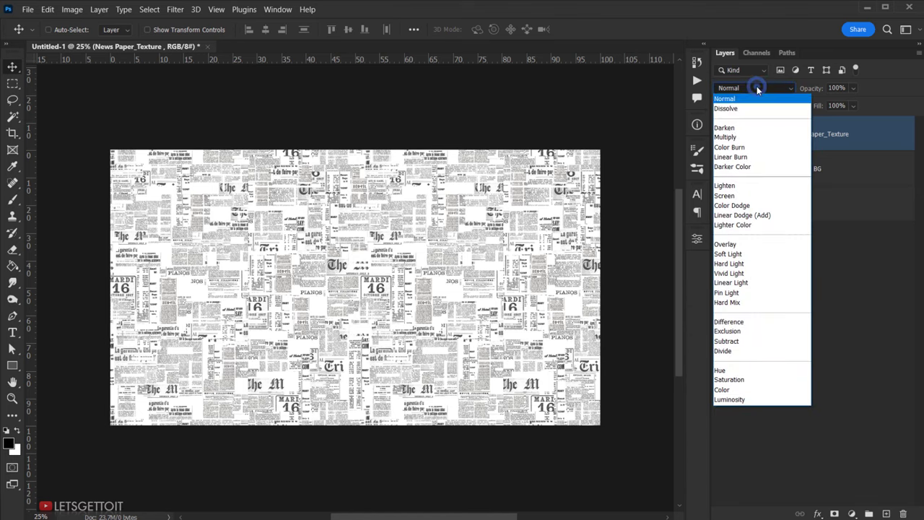
left_click(741, 135)
left_click(793, 162)
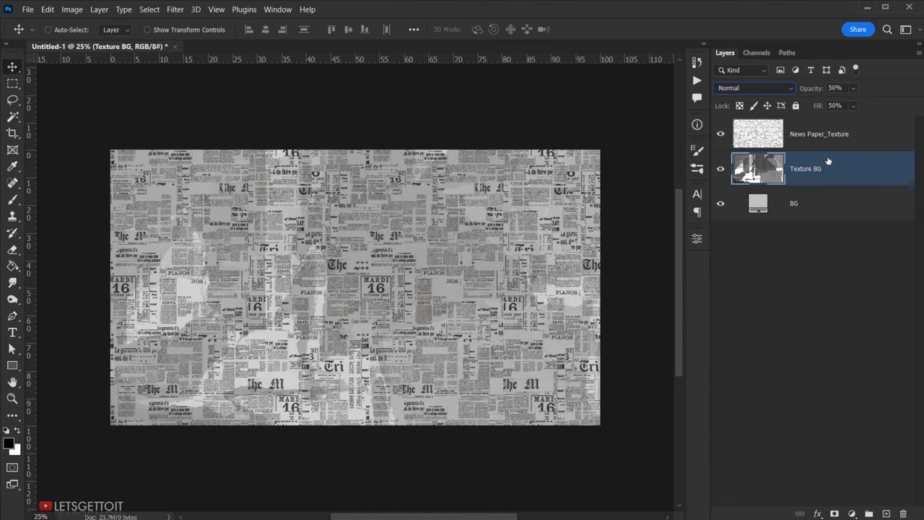
left_click(720, 135)
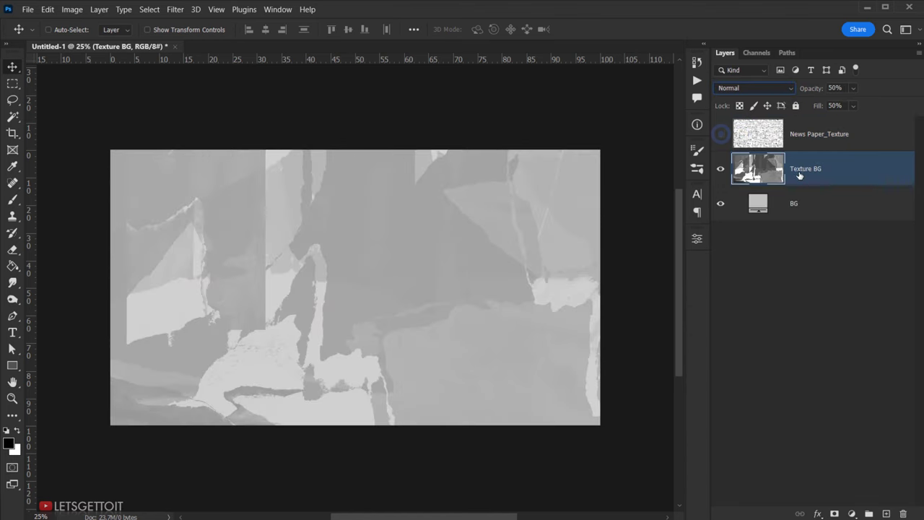
left_click(751, 88)
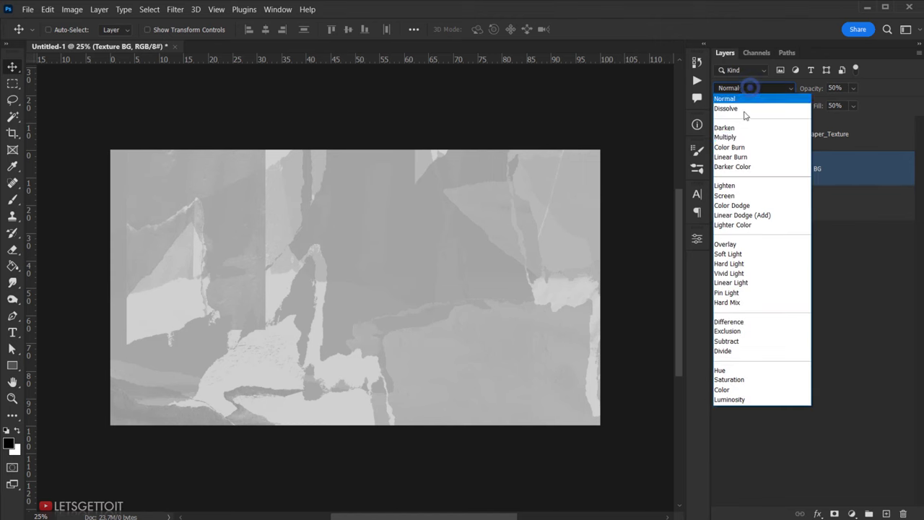
left_click(741, 135)
left_click(720, 168)
left_click(723, 168)
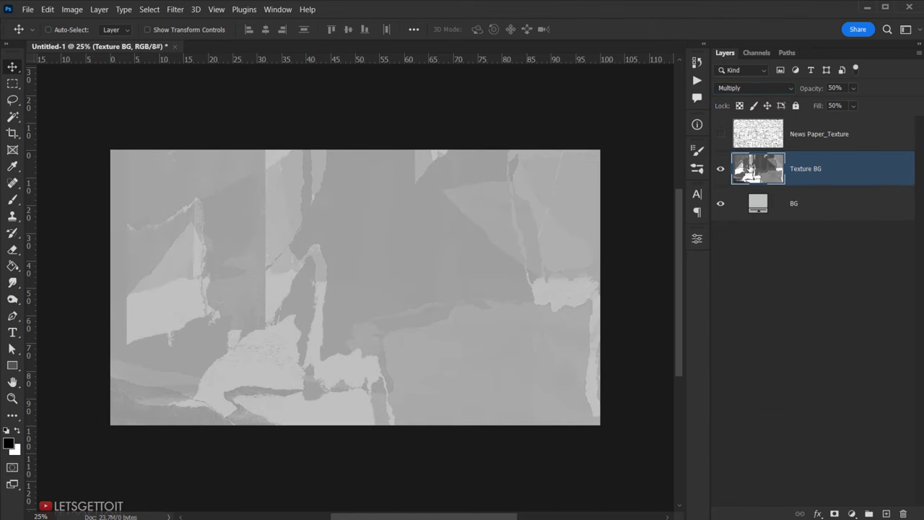
left_click(720, 134)
Nudge the newspaper texture slightly left and set its opacity to 40%
left_click(823, 136)
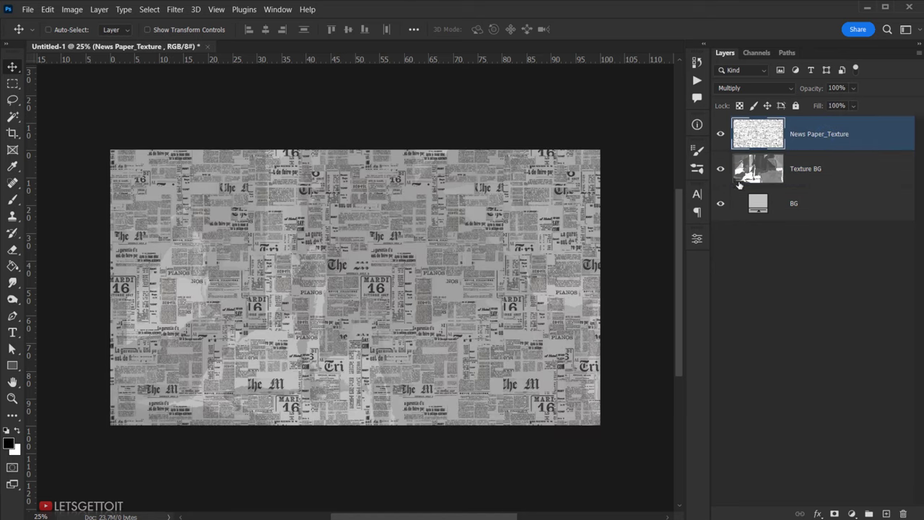
left_click_drag(430, 276, 410, 270)
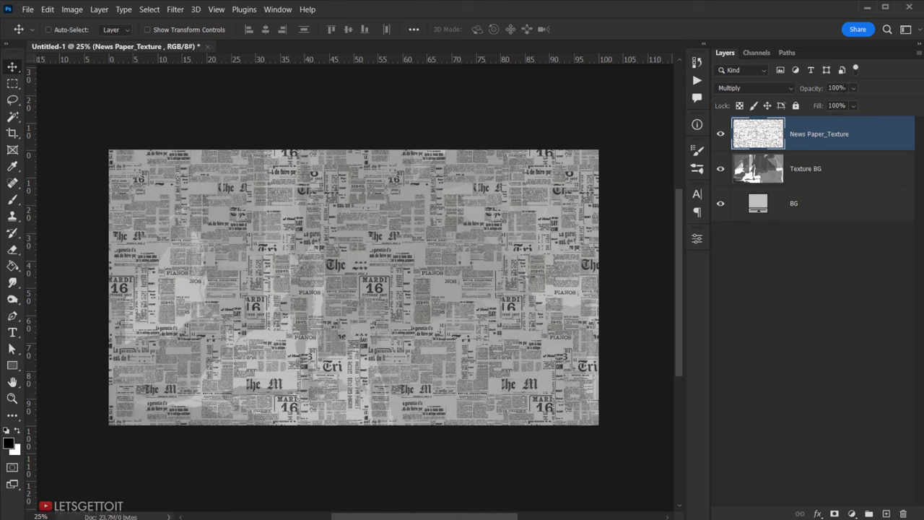
left_click(845, 88)
type("40")
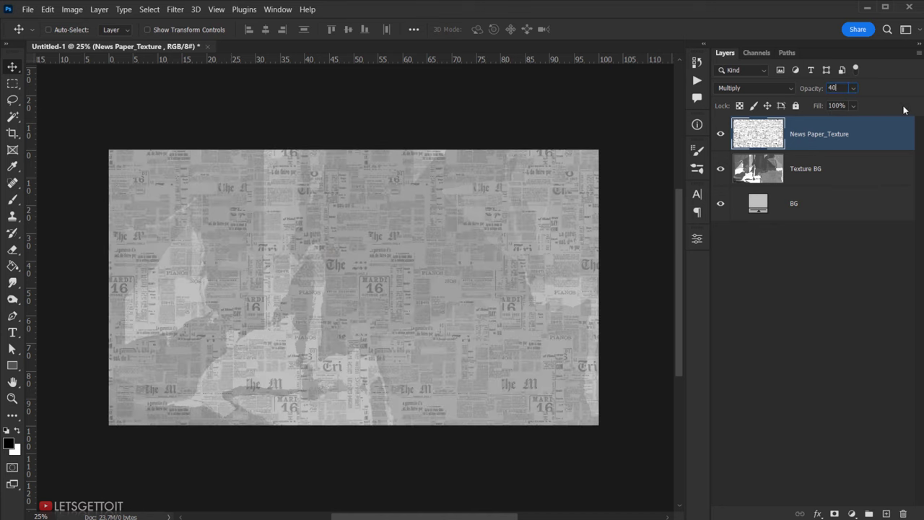
left_click(526, 248)
scroll(404, 259, "up", 2)
scroll(369, 243, "down", 1)
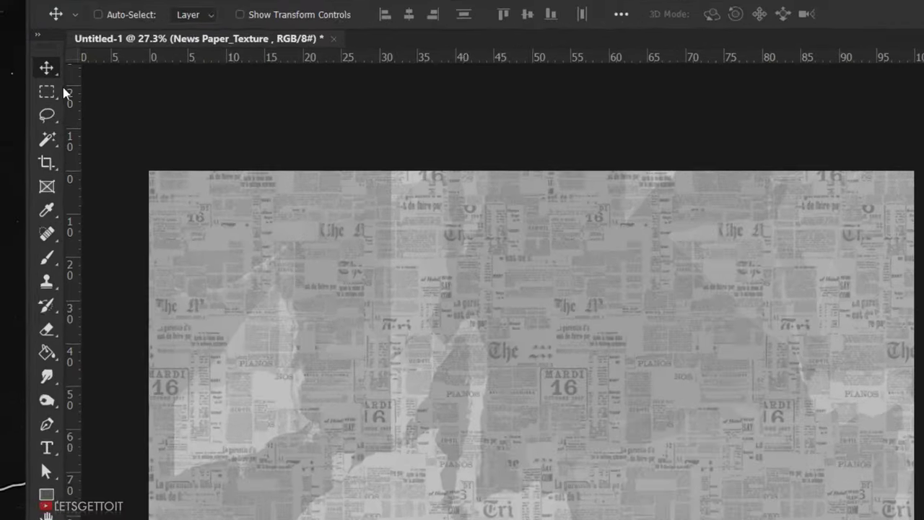
Draw a large elliptical selection covering most of the canvas
left_click(12, 82)
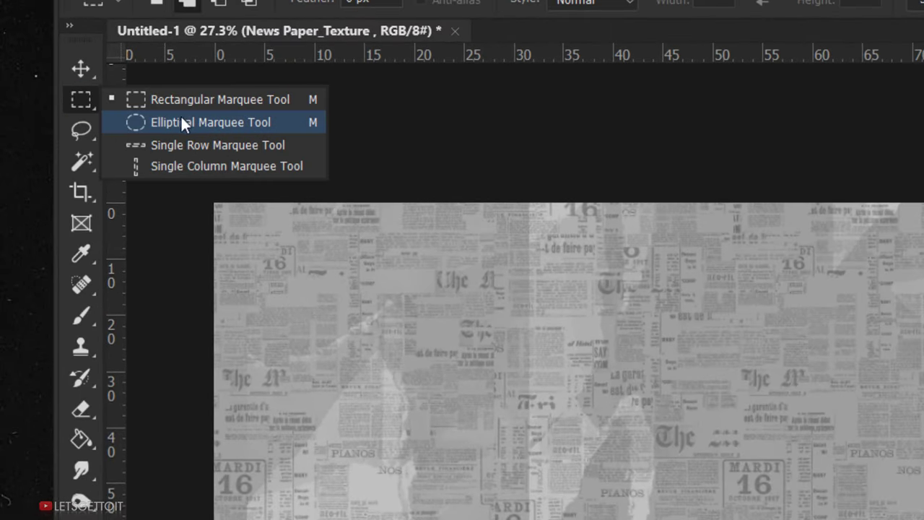
left_click(180, 122)
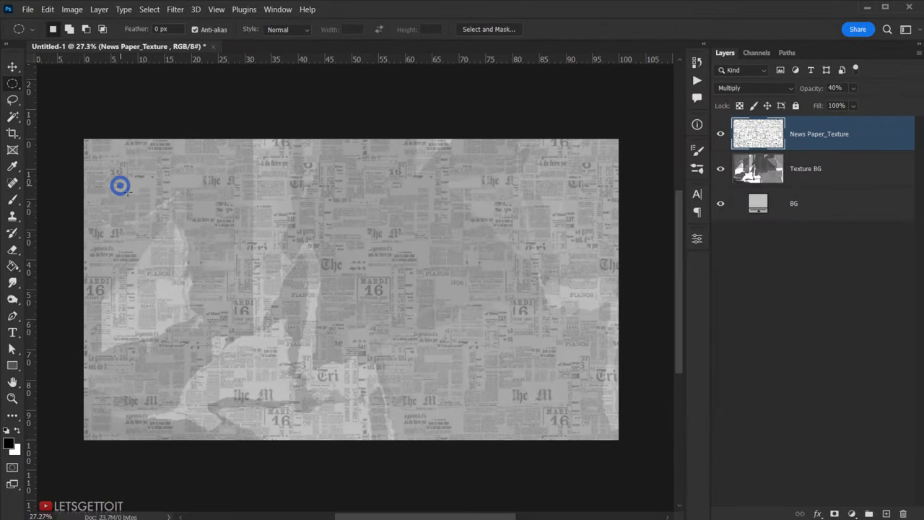
left_click_drag(155, 209, 725, 405)
left_click_drag(597, 351, 616, 434)
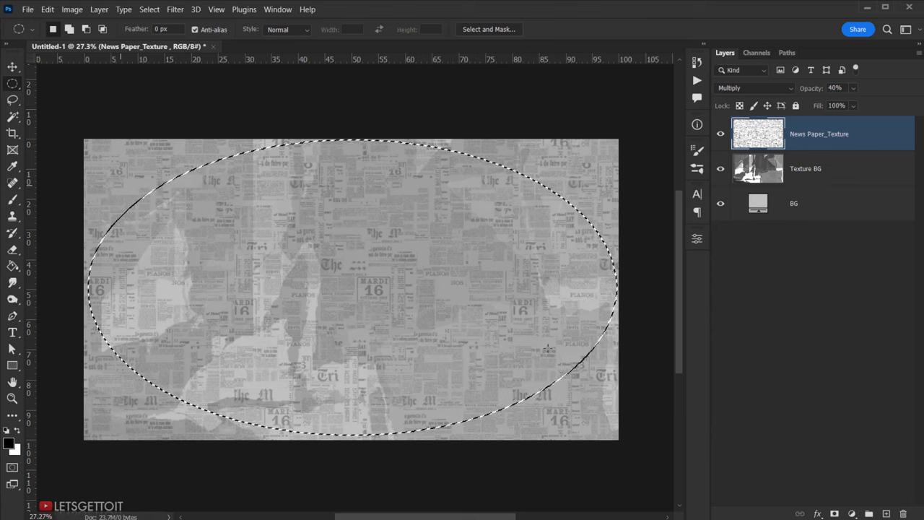
Feather the oval selection by 500 px
right_click(438, 212)
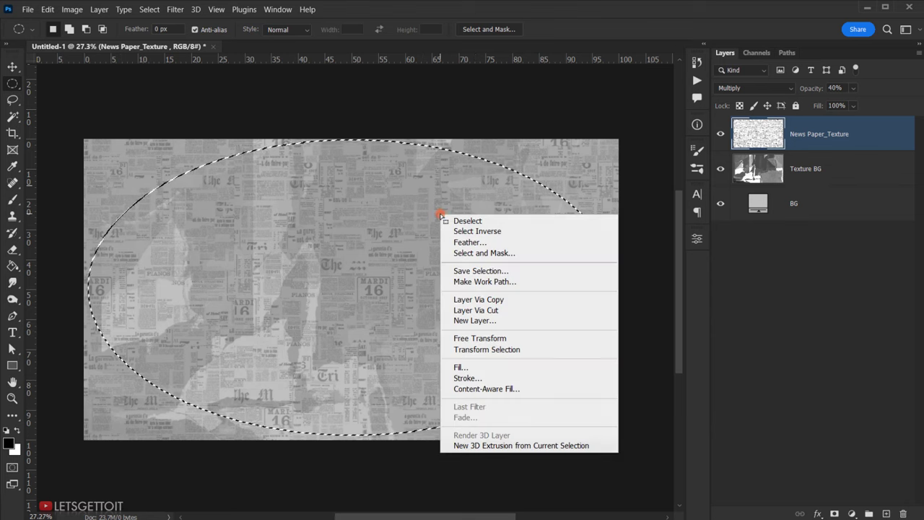
left_click(477, 240)
double_click(443, 166)
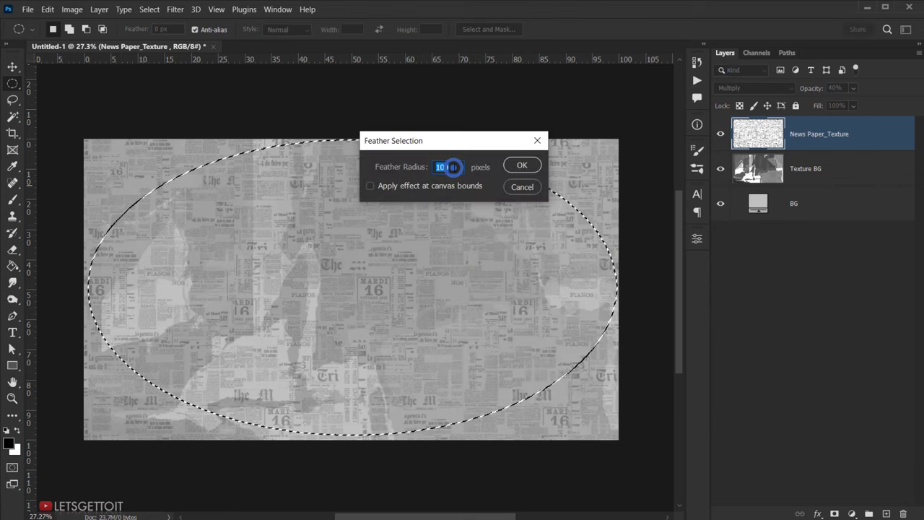
type("500")
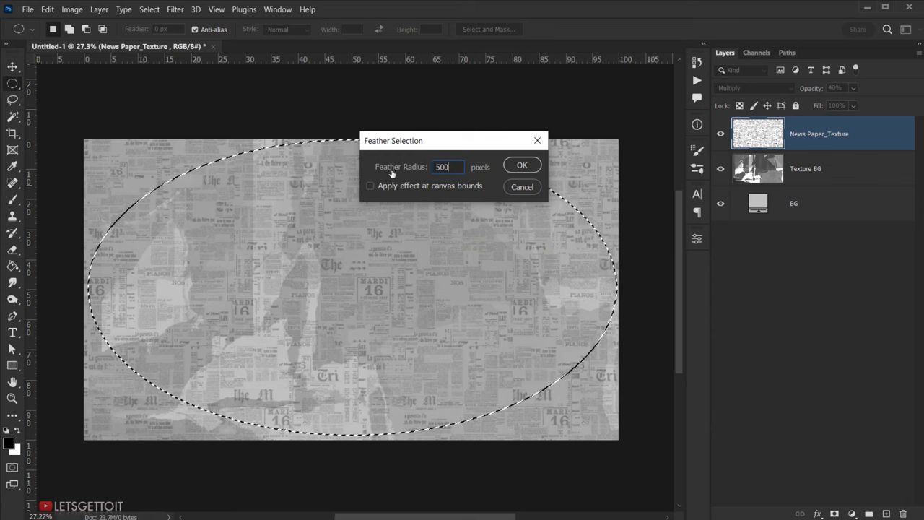
left_click(522, 160)
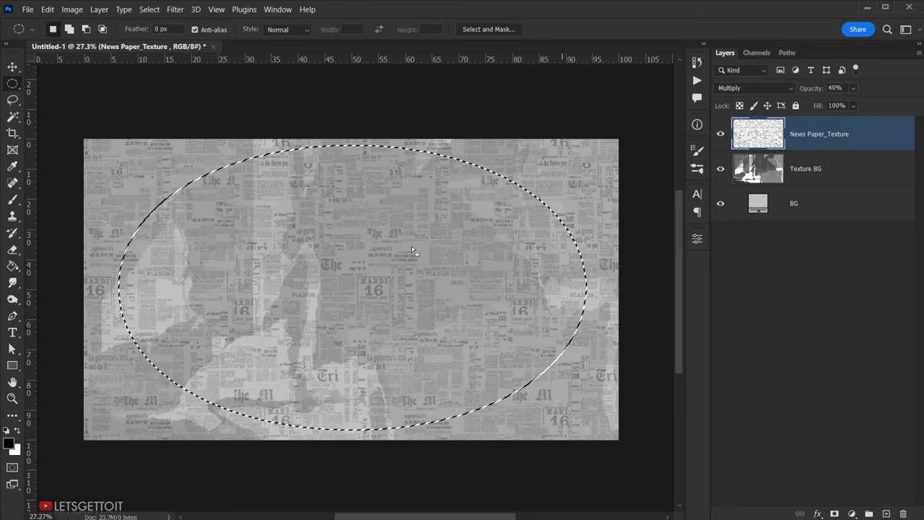
Mask News Paper_Texture with the feathered oval and invert the mask to clear the centre
left_click(834, 514)
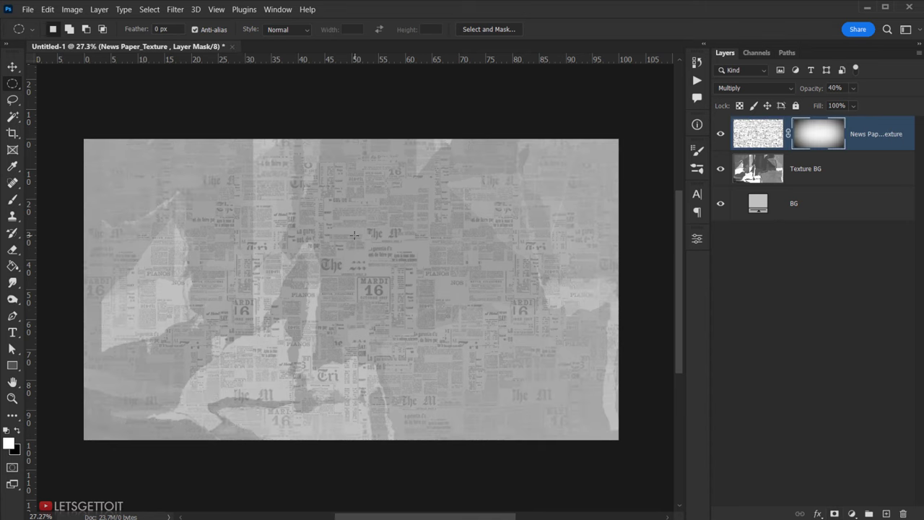
double_click(828, 134)
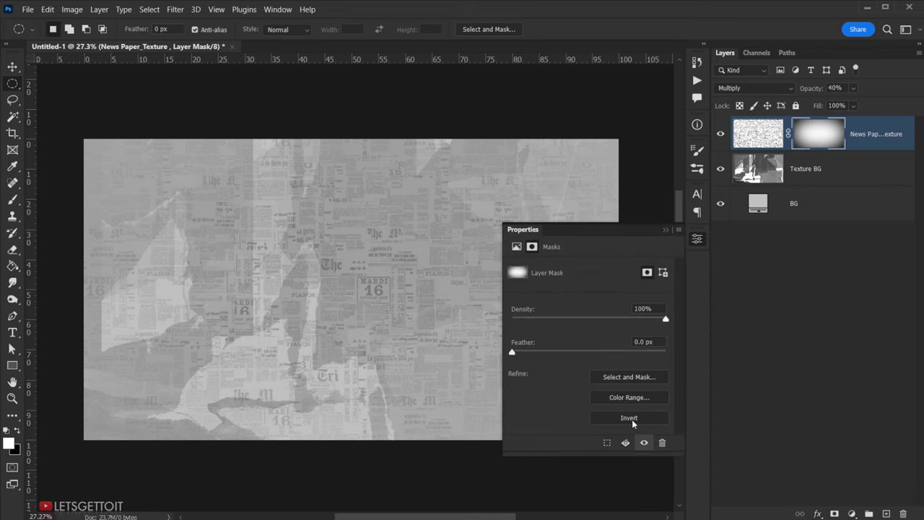
left_click(622, 417)
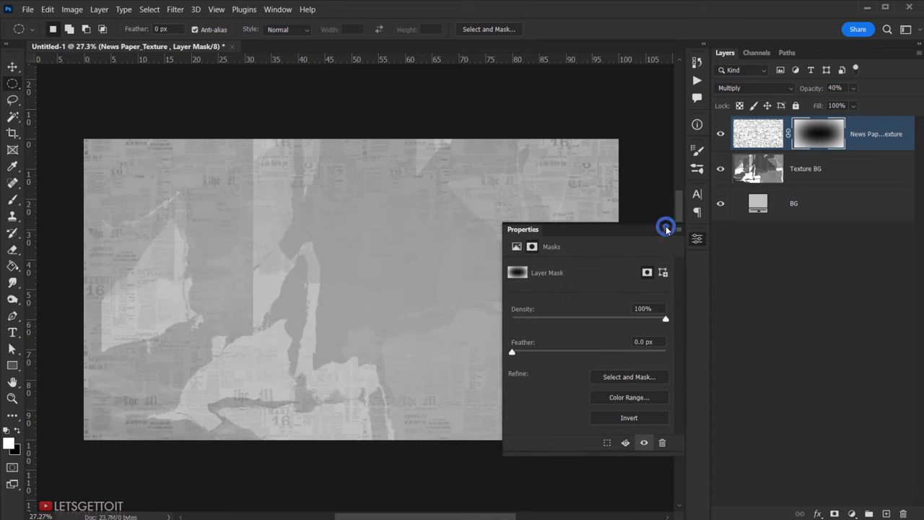
left_click(665, 228)
left_click(720, 135)
left_click(720, 136)
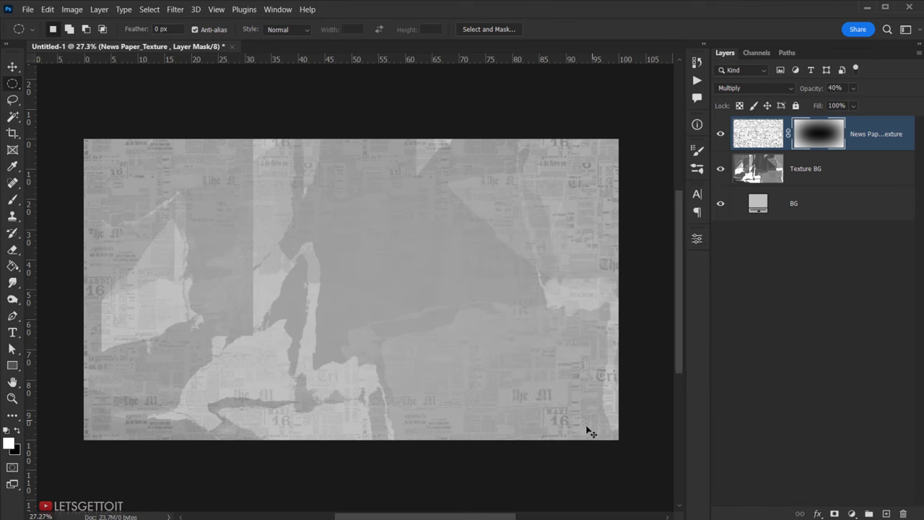
left_click(357, 317)
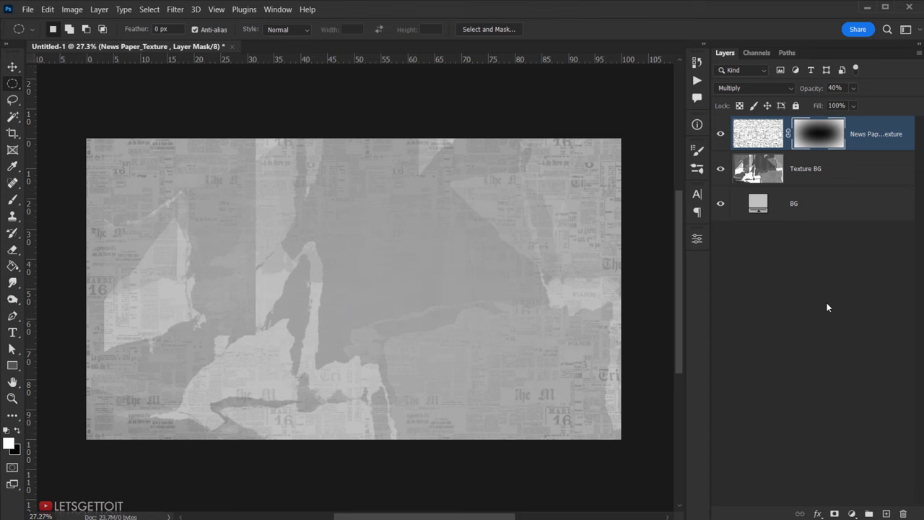
key("ctrl+0")
scroll(654, 313, "down", 2)
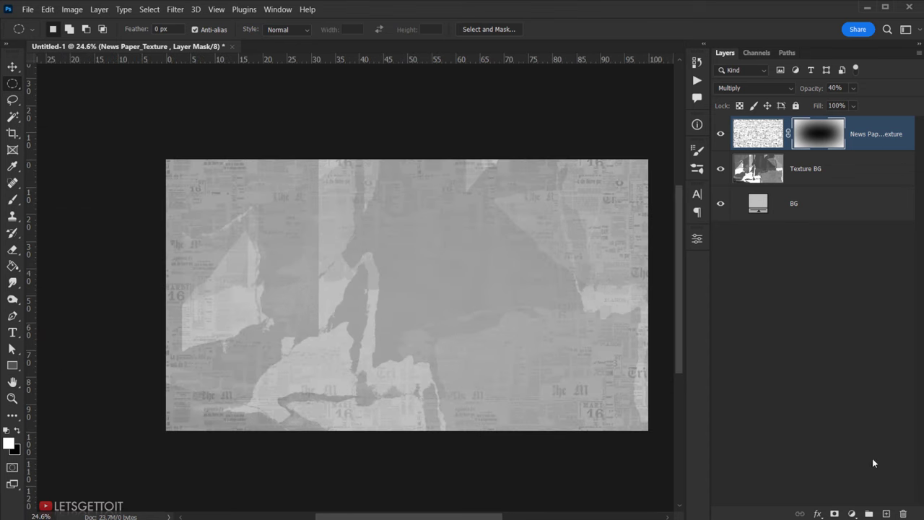
Create a new empty layer named Image
left_click(887, 513)
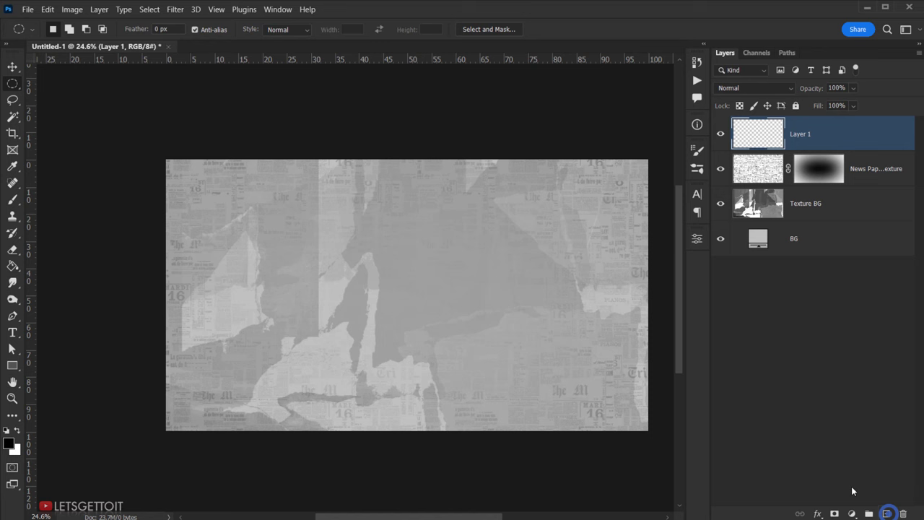
double_click(802, 133)
key("BackSpace")
type("Imag")
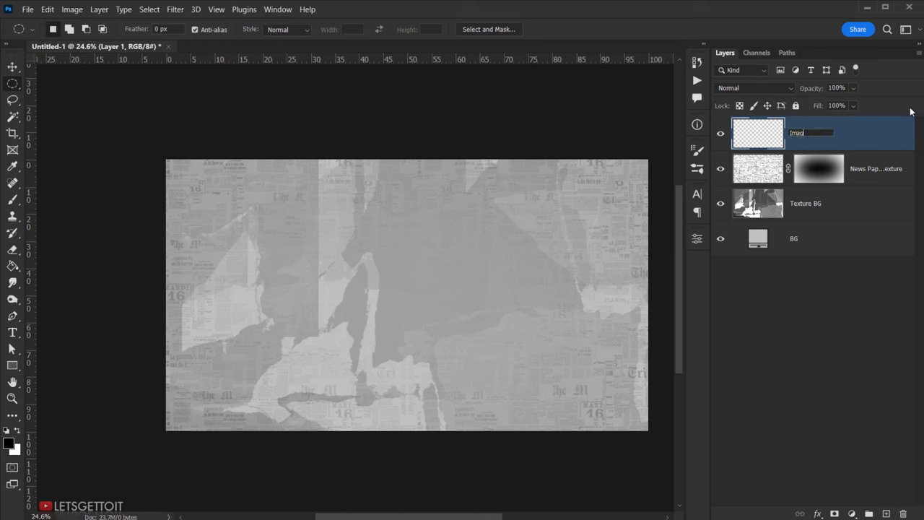
type("e")
key("Return")
Convert the Image layer to a smart object and open its contents
right_click(857, 142)
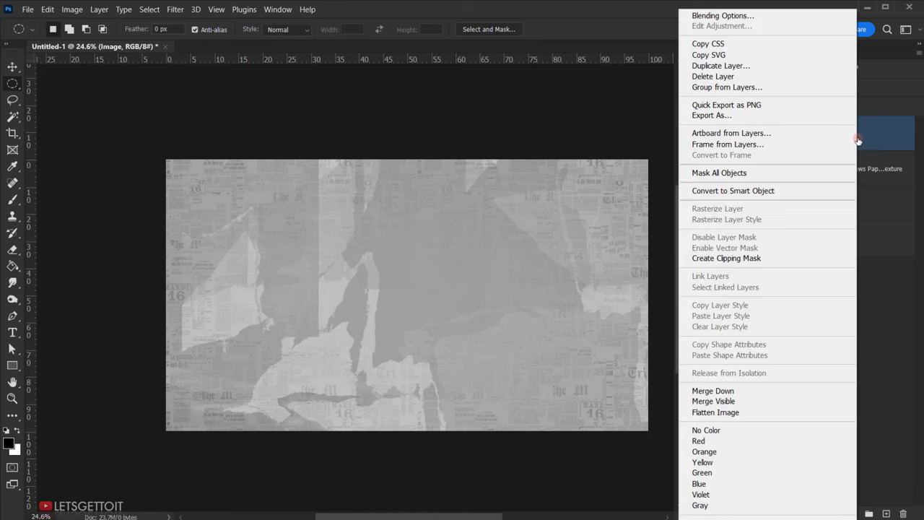
left_click(732, 191)
left_click_drag(508, 260, 433, 243)
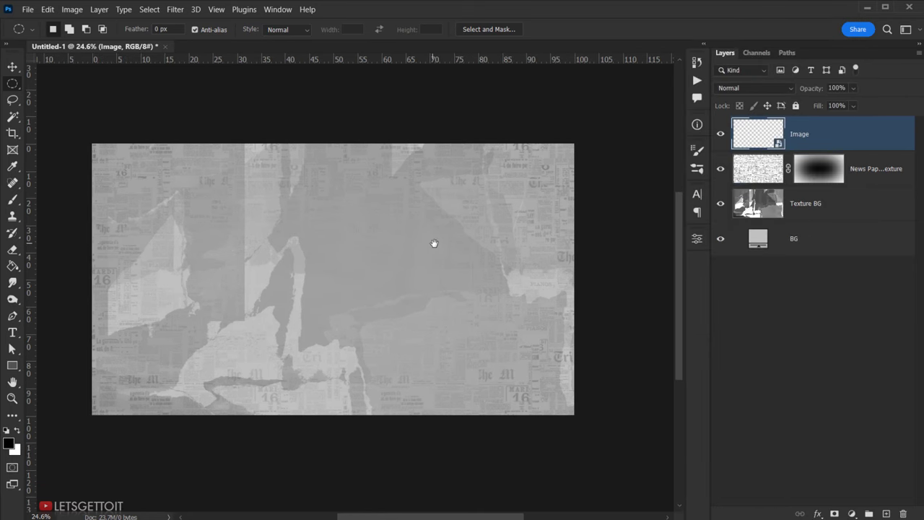
double_click(759, 135)
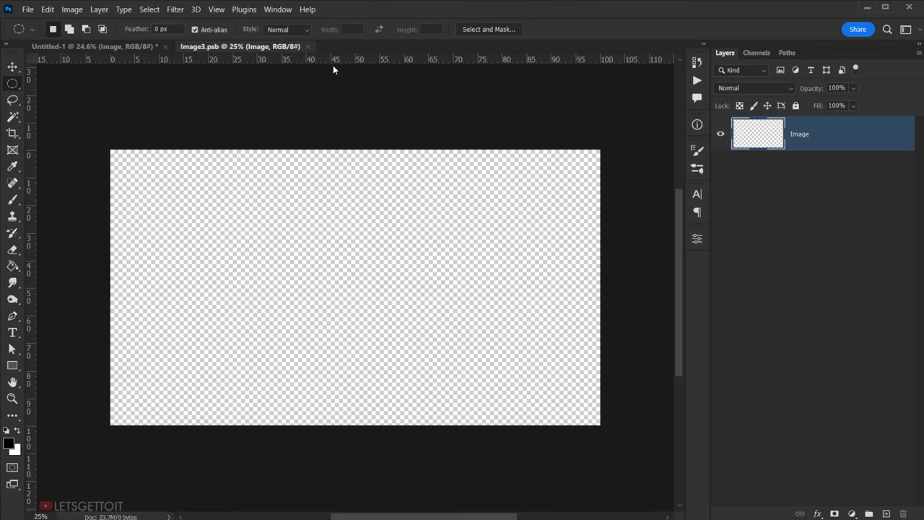
Place the woman's portrait photo in Image3.psb, scaled to the full canvas height
key("alt+Tab")
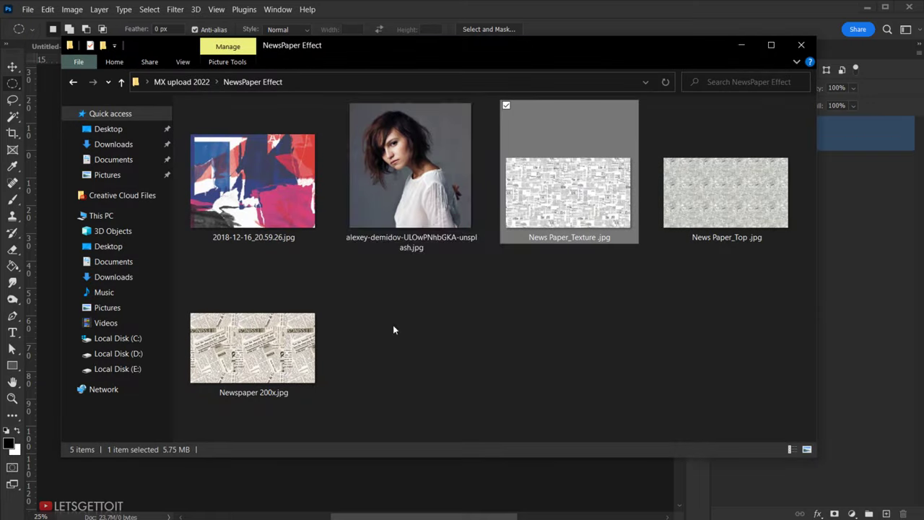
left_click(408, 201)
left_click_drag(436, 185, 419, 467)
left_click_drag(355, 424, 357, 509)
left_click_drag(375, 393, 374, 377)
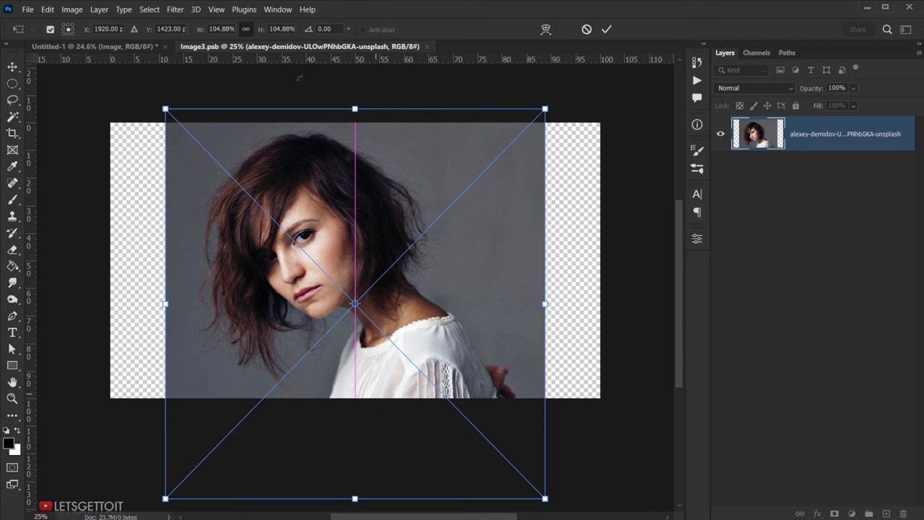
left_click_drag(354, 108, 354, 123)
left_click_drag(369, 318, 371, 320)
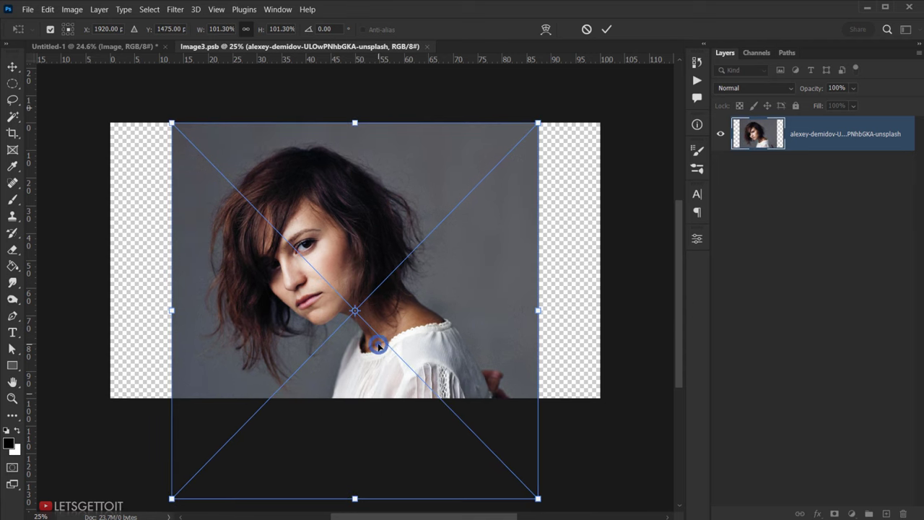
left_click(606, 30)
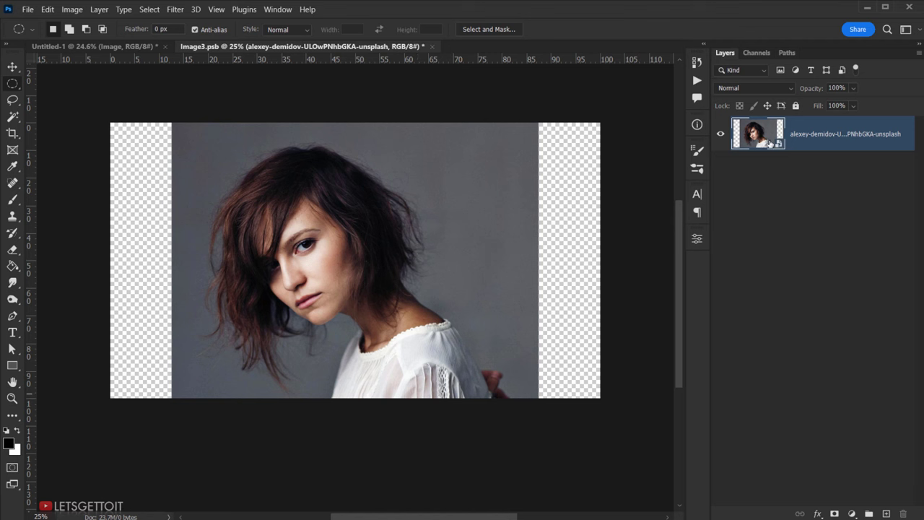
Automatically select the woman with Select Subject
left_click(175, 9)
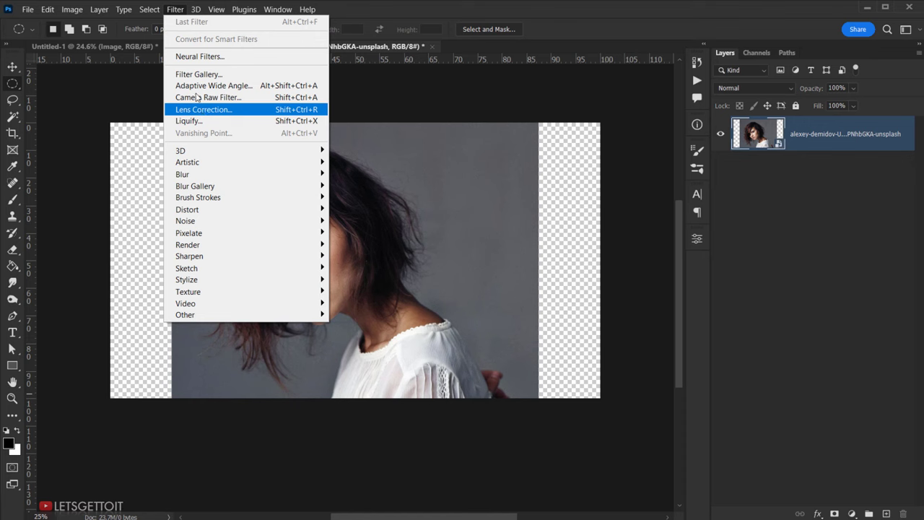
mouse_move(148, 11)
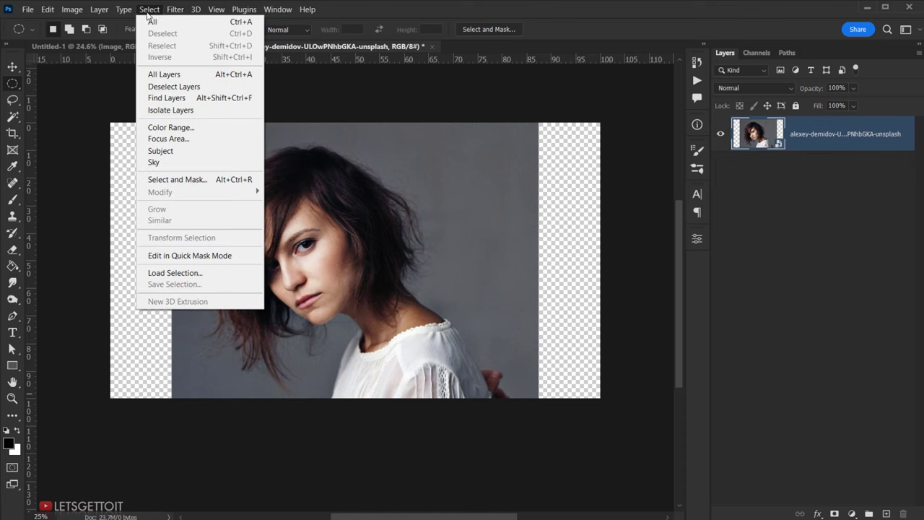
left_click(173, 150)
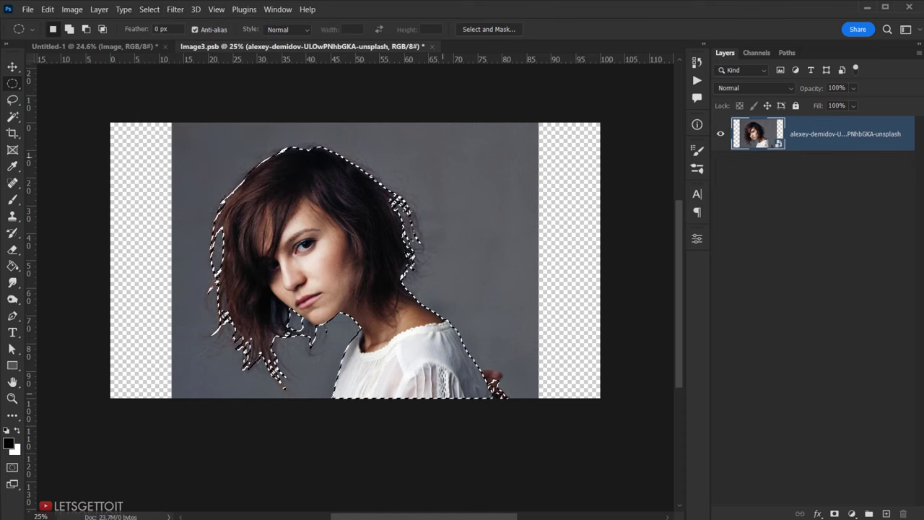
scroll(295, 304, "up", 1)
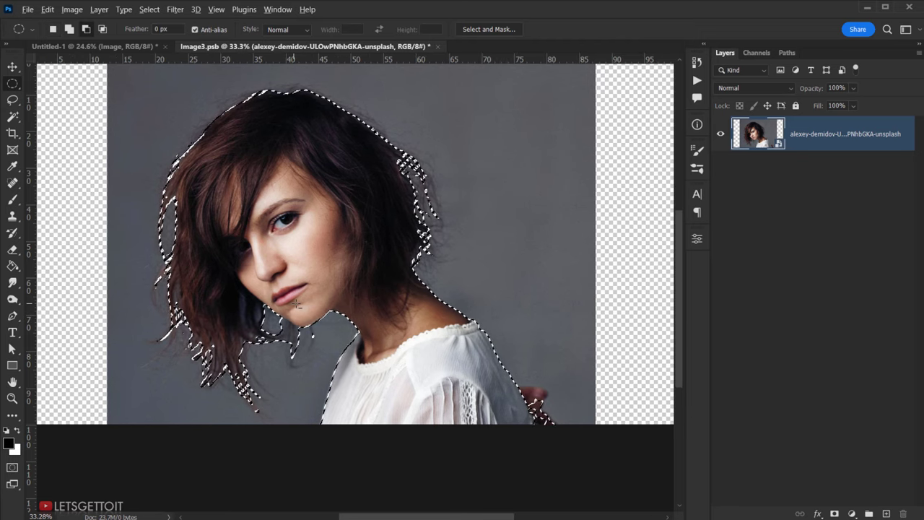
scroll(295, 304, "down", 1)
scroll(376, 303, "left", 2)
scroll(459, 306, "up", 1)
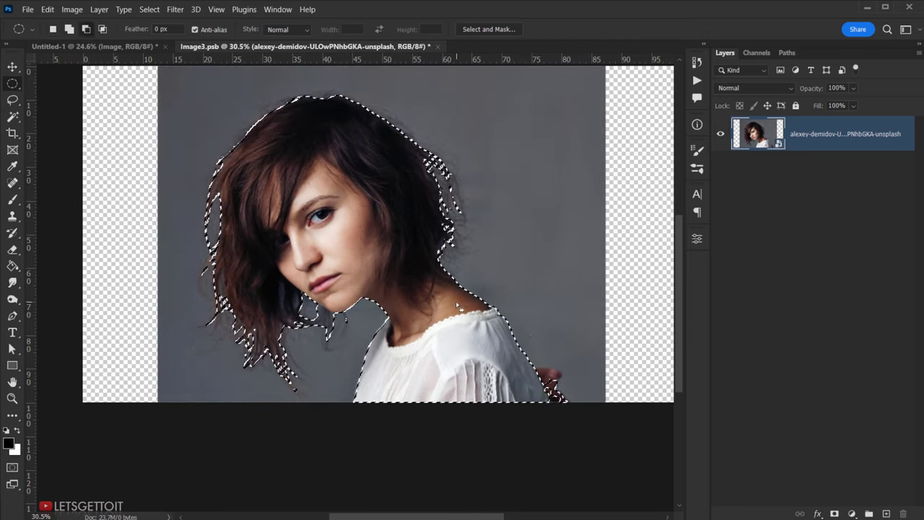
scroll(459, 306, "up", 3)
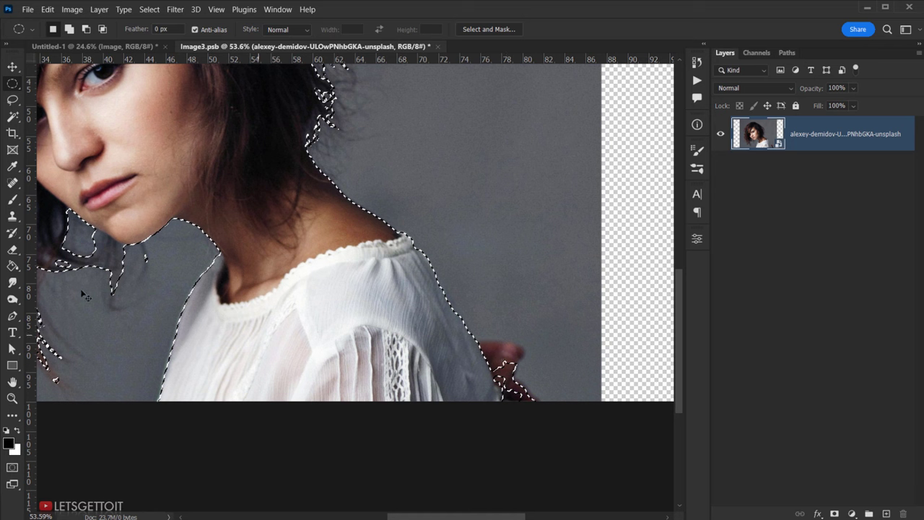
Outline the hand area with the Polygonal Lasso and close the selection at its start point
left_click(12, 100)
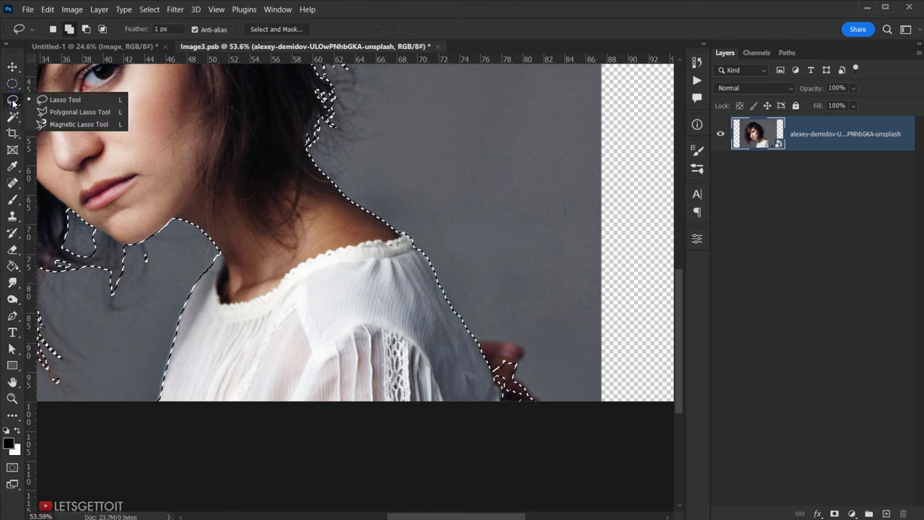
left_click(50, 112)
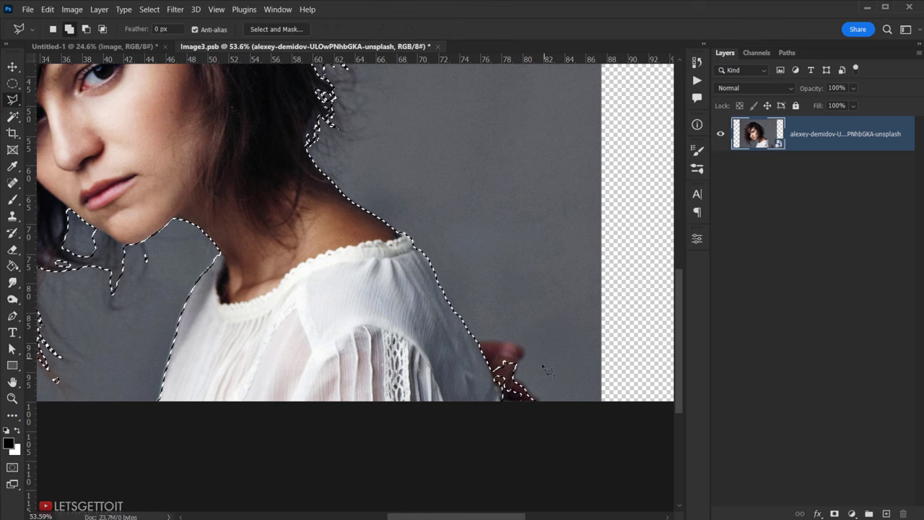
left_click(470, 346)
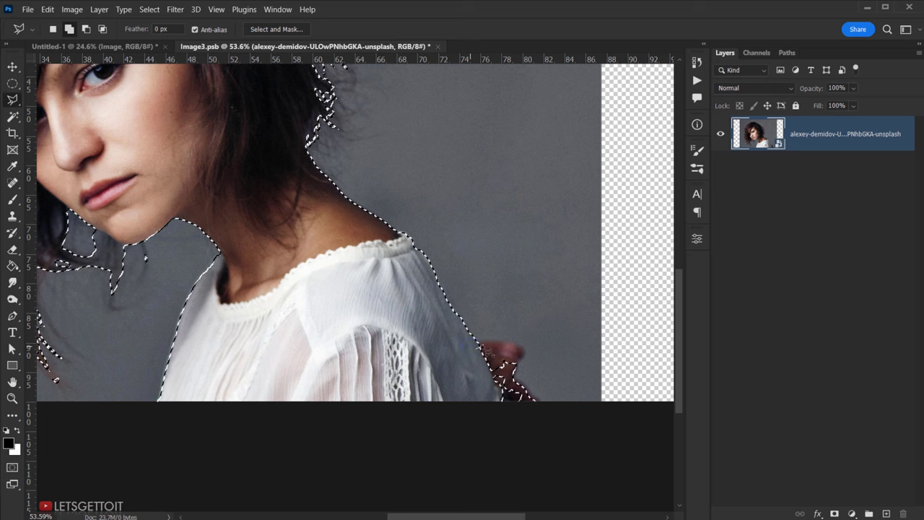
left_click(491, 343)
left_click(523, 356)
left_click(512, 373)
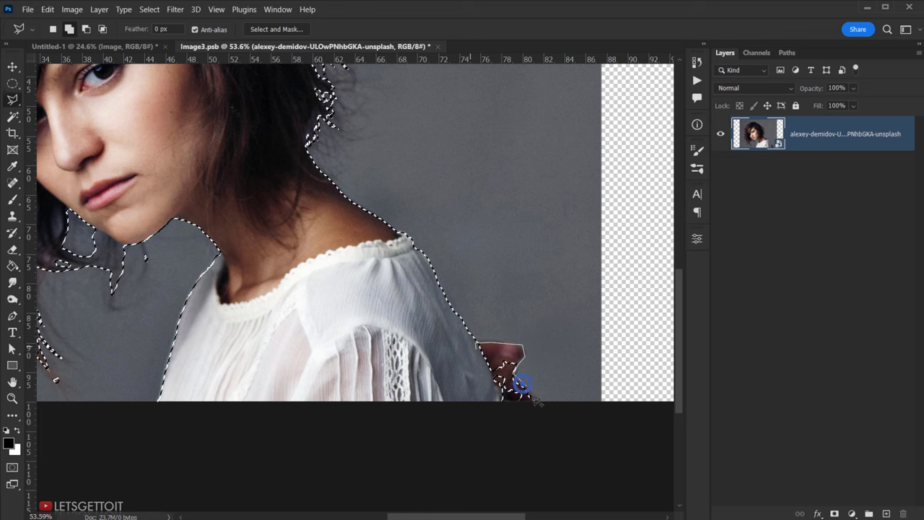
left_click(487, 412)
left_click(478, 347)
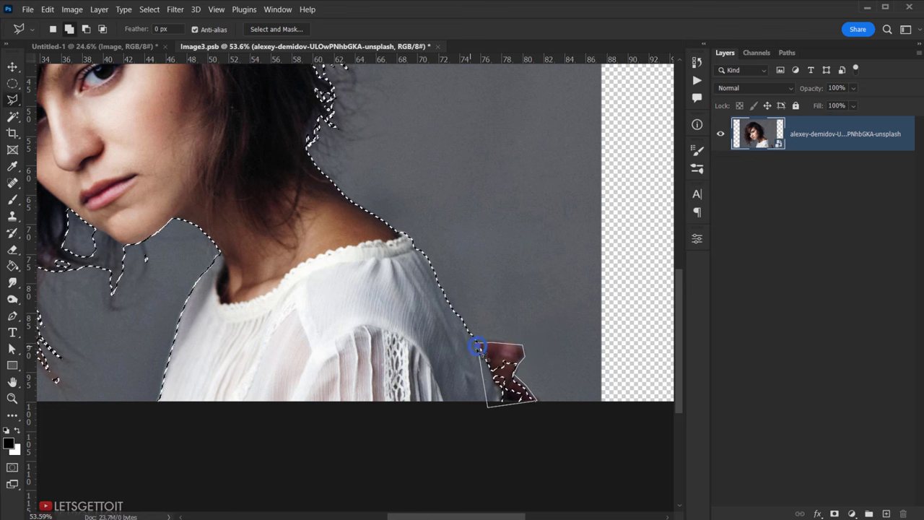
left_click(474, 347)
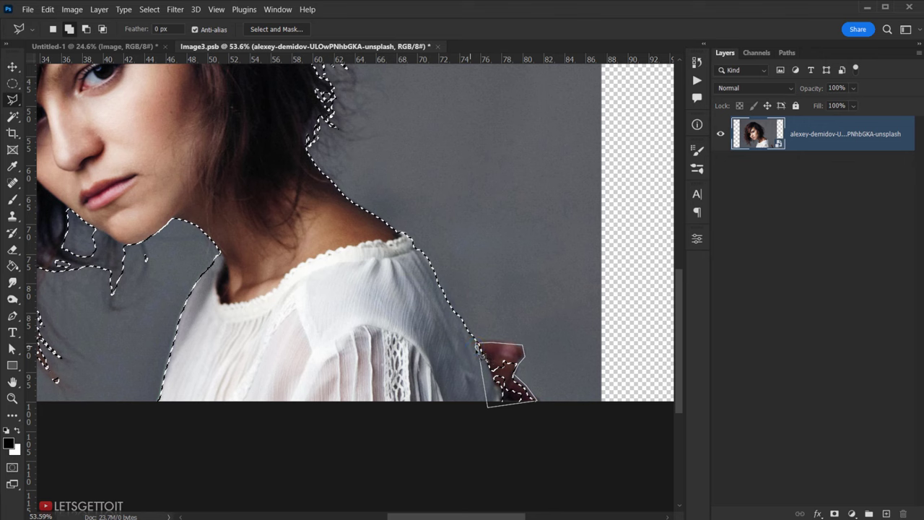
scroll(518, 365, "down", 2)
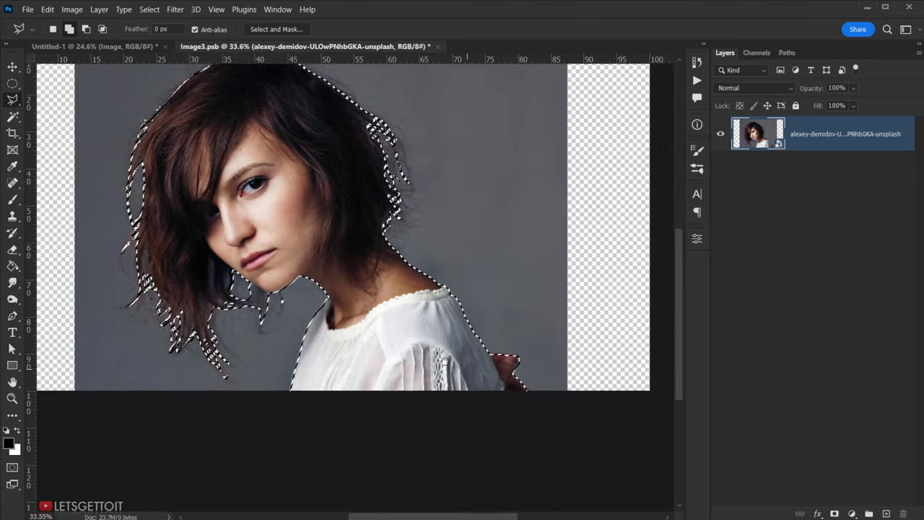
mouse_move(403, 306)
left_mouse_down()
mouse_move(365, 293)
mouse_move(396, 322)
left_mouse_up()
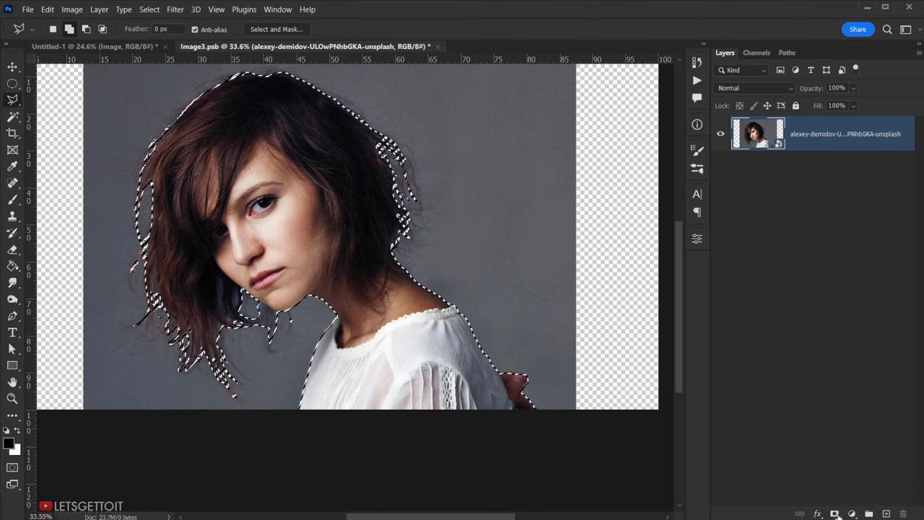
Add a layer mask that hides everything outside the woman's selection
left_click(836, 513)
scroll(404, 298, "up", 1)
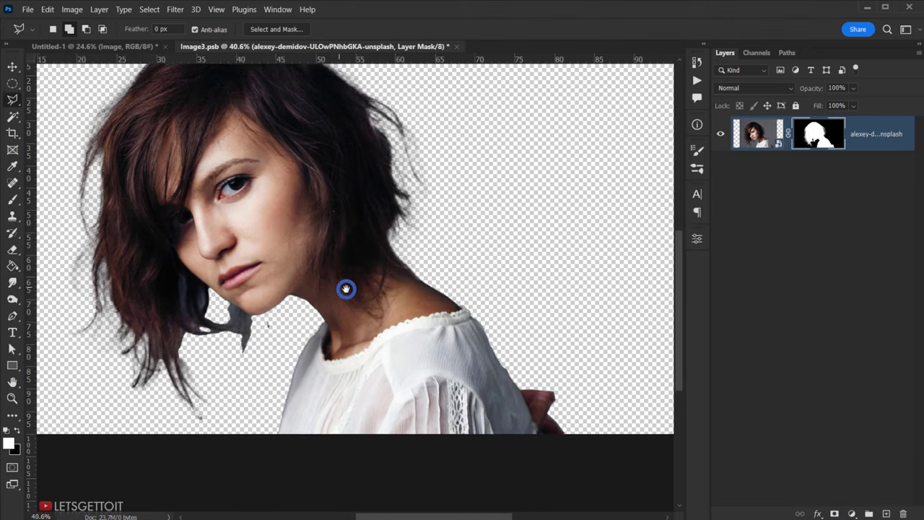
scroll(339, 288, "up", 1)
scroll(491, 385, "down", 2)
scroll(493, 400, "up", 1)
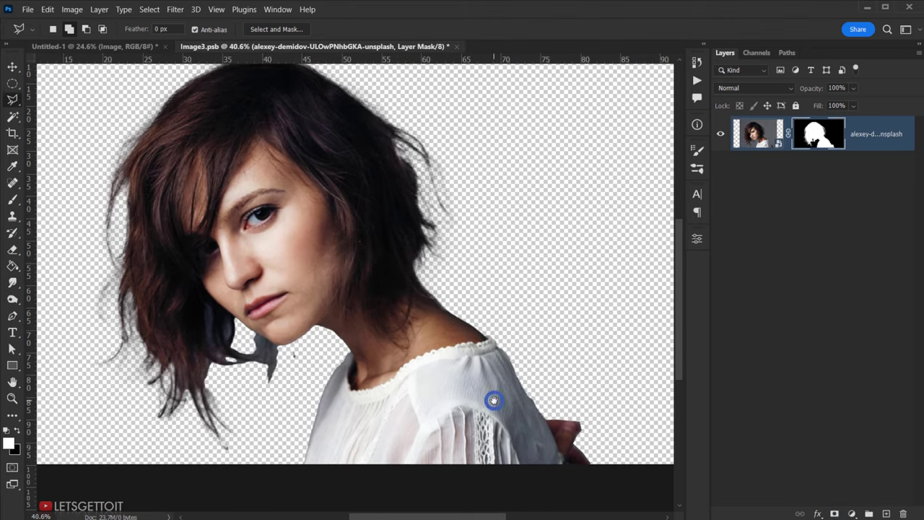
scroll(493, 399, "down", 3)
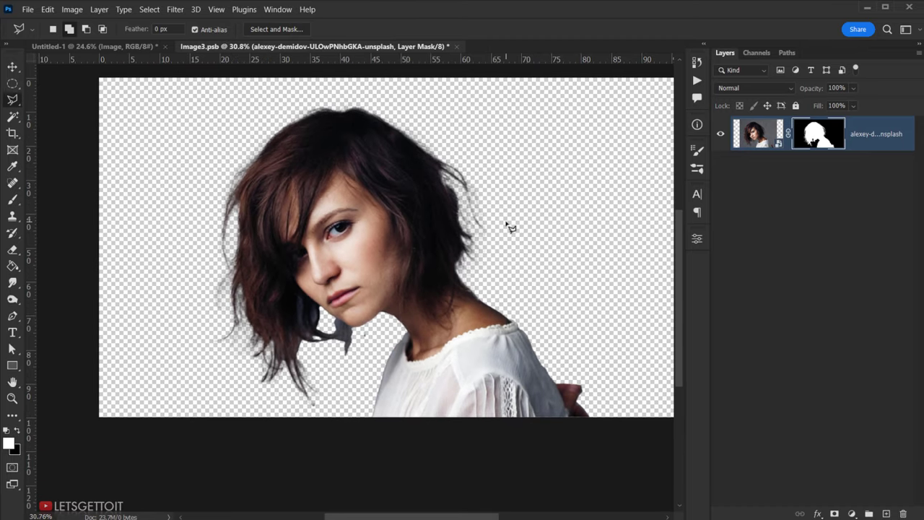
left_click_drag(495, 219, 501, 252)
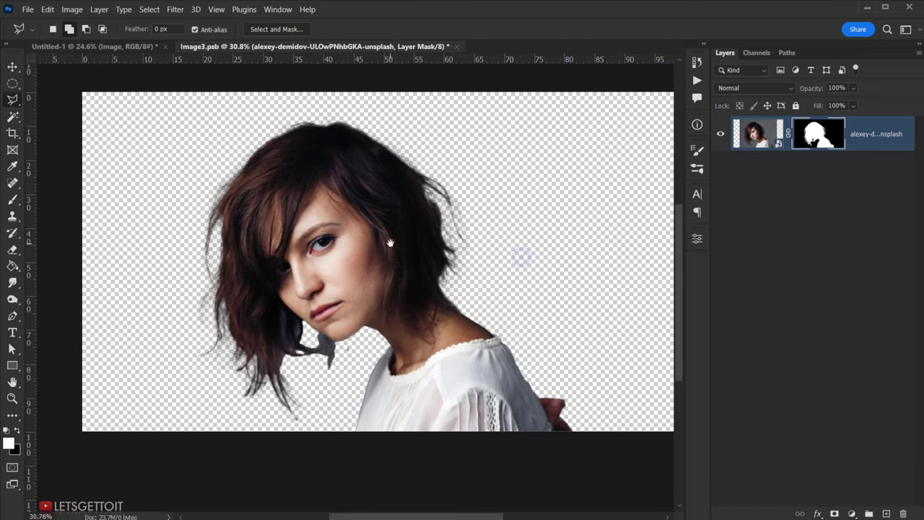
Rasterize the portrait layer, then close Image3.psb and save the changes
right_click(870, 145)
left_click(748, 265)
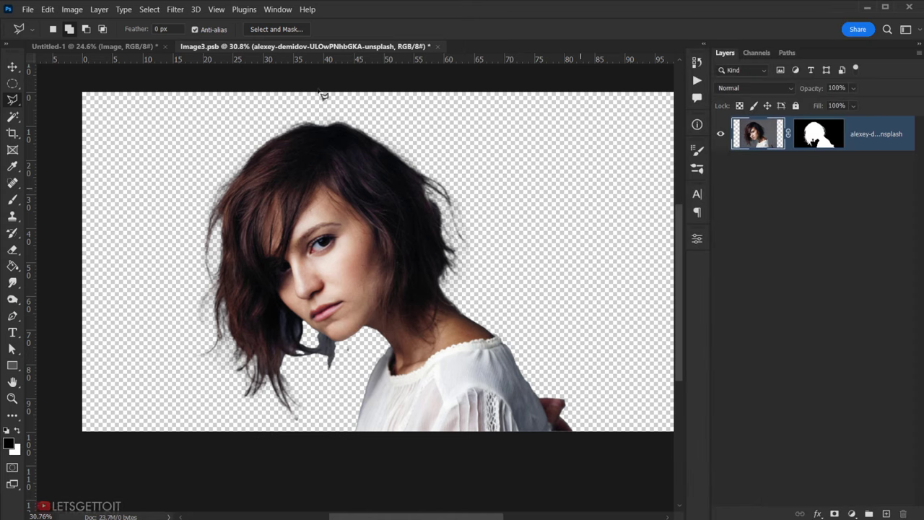
left_click(438, 46)
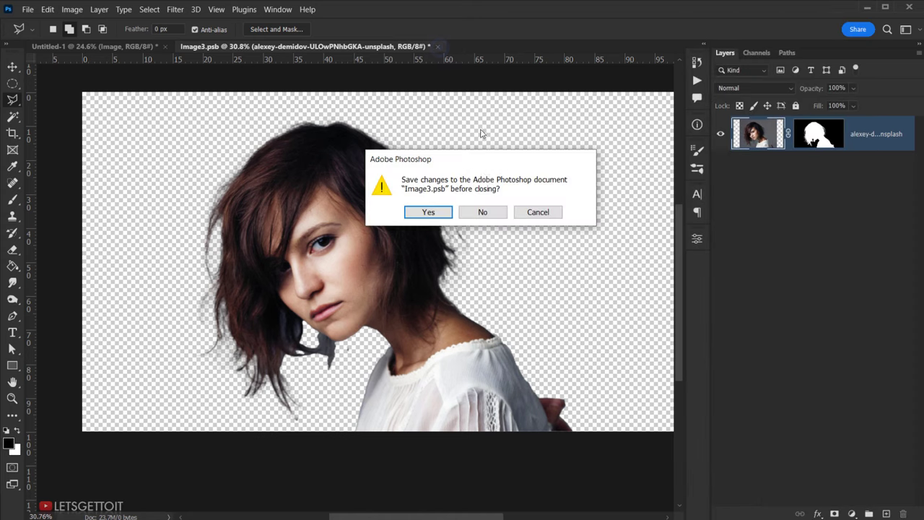
left_click(443, 213)
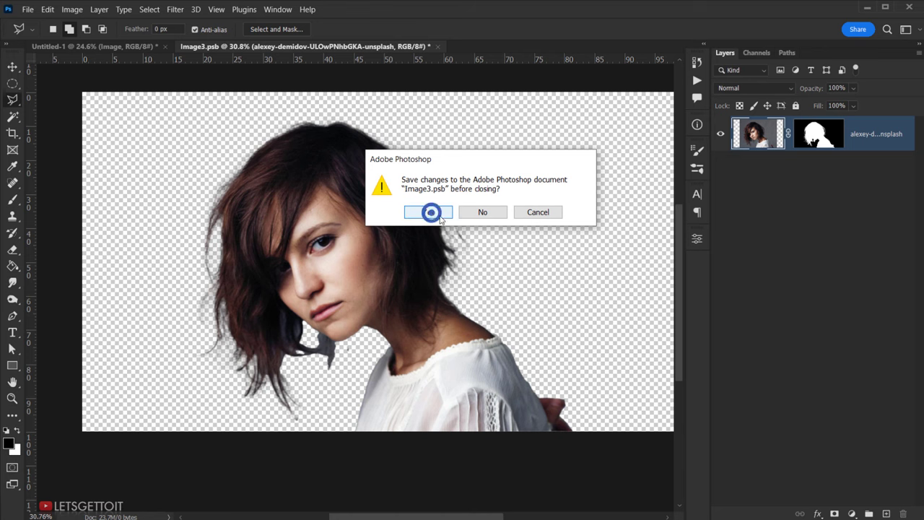
Duplicate the Image layer and rename the copies with numbered Image names
key("v")
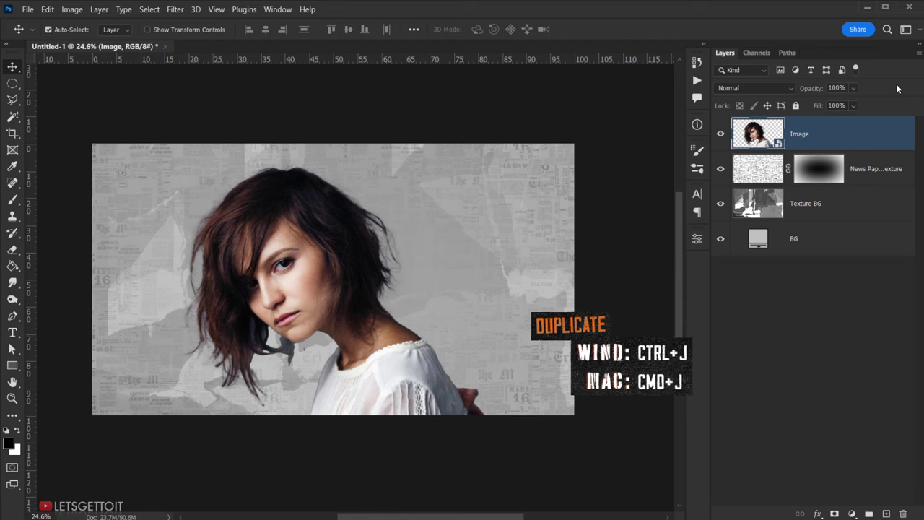
key("ctrl+j")
key("ctrl+j")
key("ctrl+j")
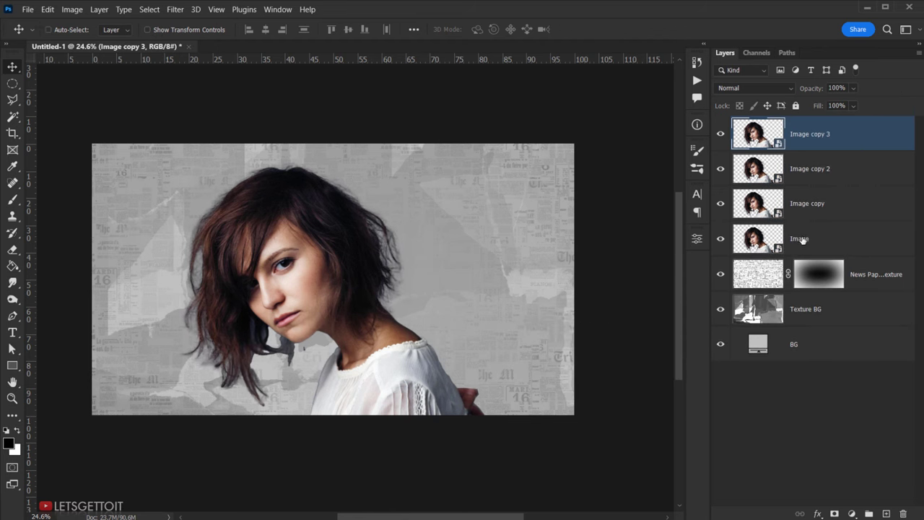
double_click(803, 241)
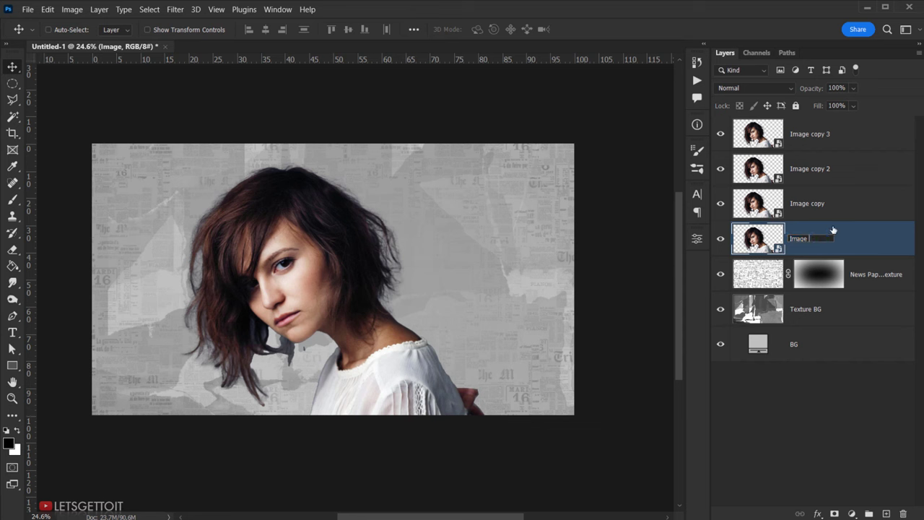
key("shift+Tab")
key("End")
key("BackSpace")
type("2")
key("shift+Tab")
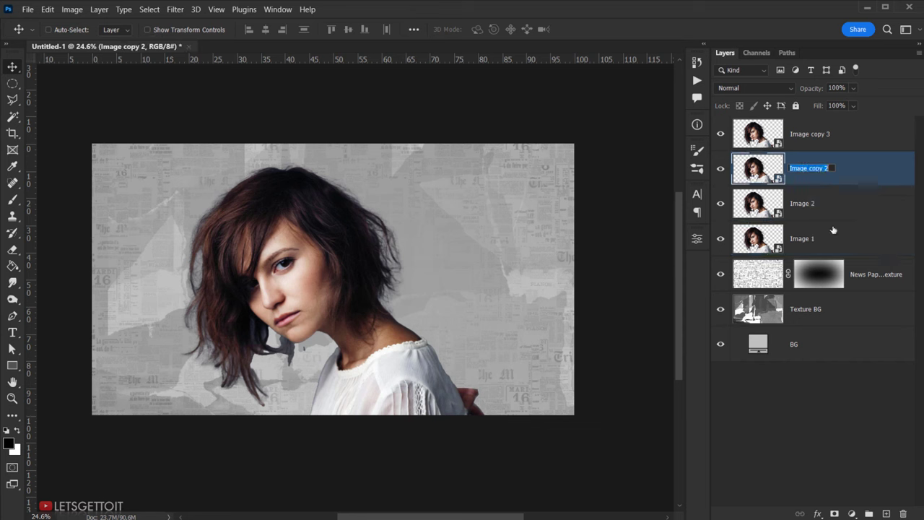
key("End")
key("BackSpace")
type("4")
key("shift+Tab")
key("End")
key("BackSpace")
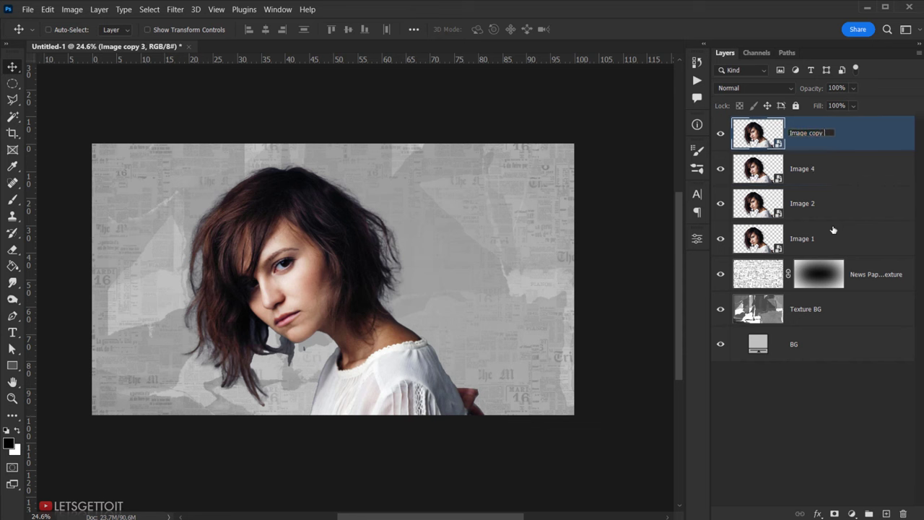
key("Return")
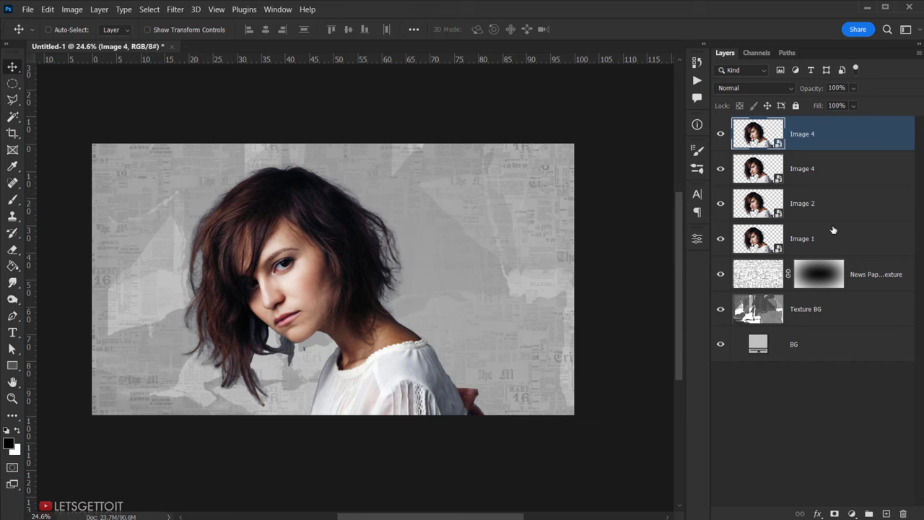
Hide the three upper portrait copies, leaving Image 1 visible
left_click_drag(721, 134, 720, 203)
left_click(820, 246)
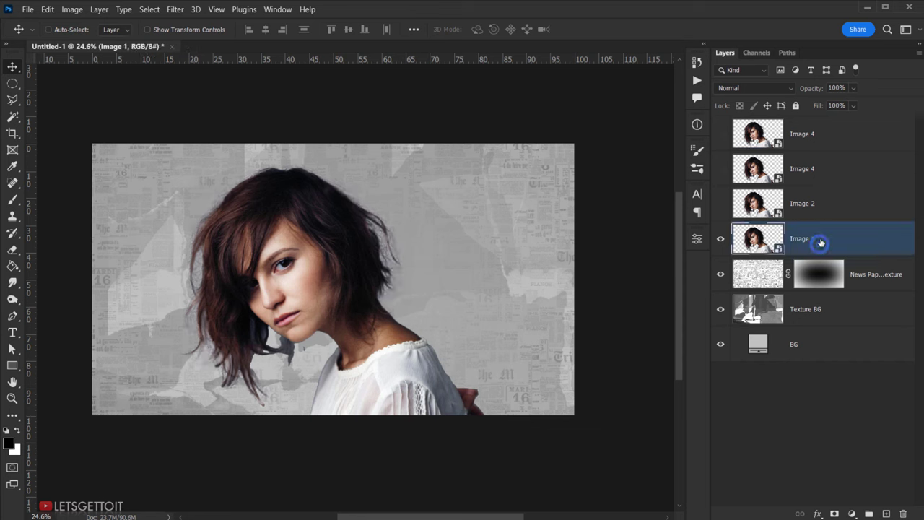
left_click(720, 239)
left_click(720, 239)
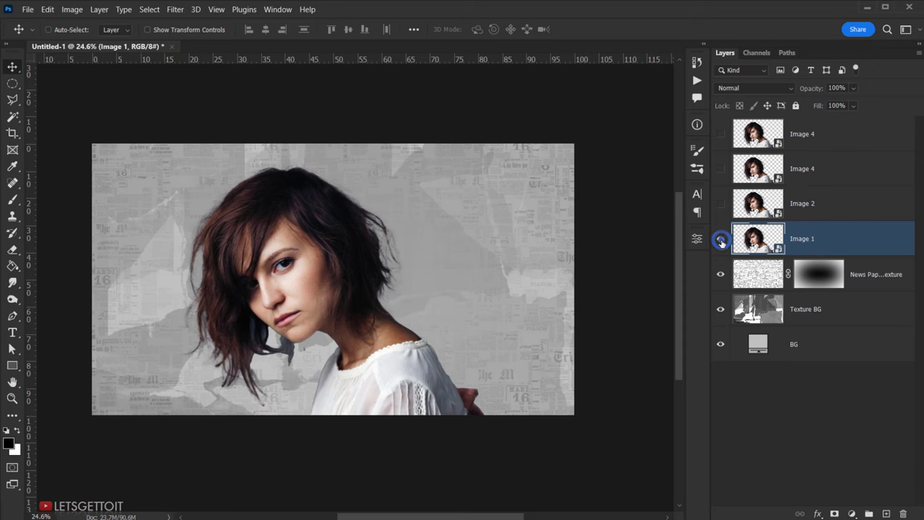
scroll(381, 321, "up", 5)
scroll(381, 301, "up", 2)
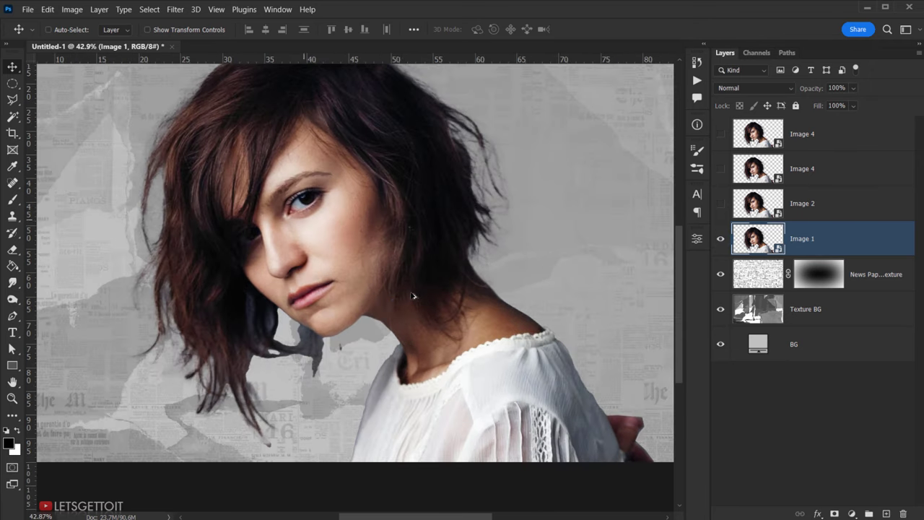
scroll(392, 310, "down", 4)
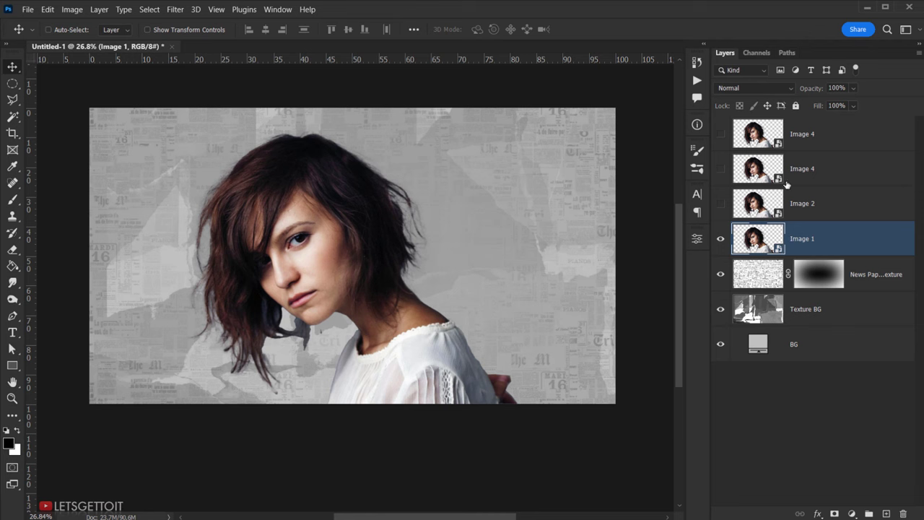
left_click(200, 519)
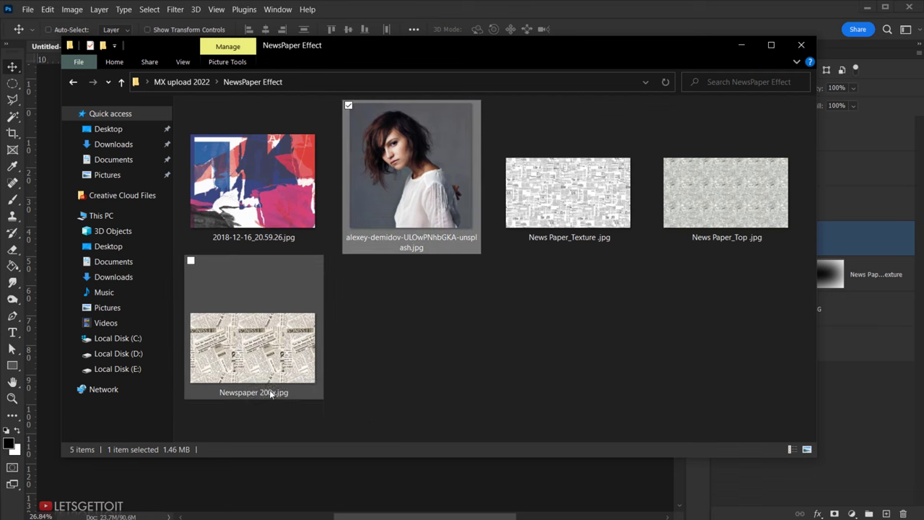
Place Newspaper 200x.jpg over the whole canvas above Image 1
left_click_drag(280, 354, 469, 430)
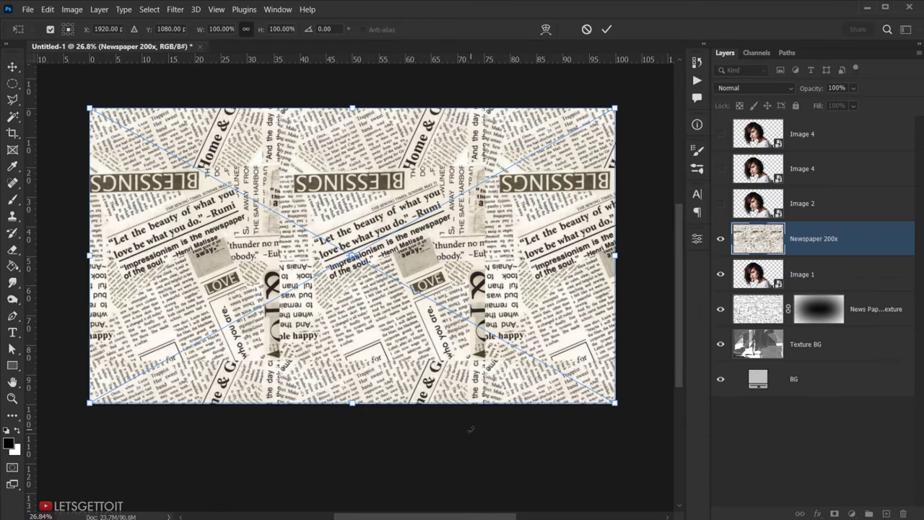
left_click(606, 30)
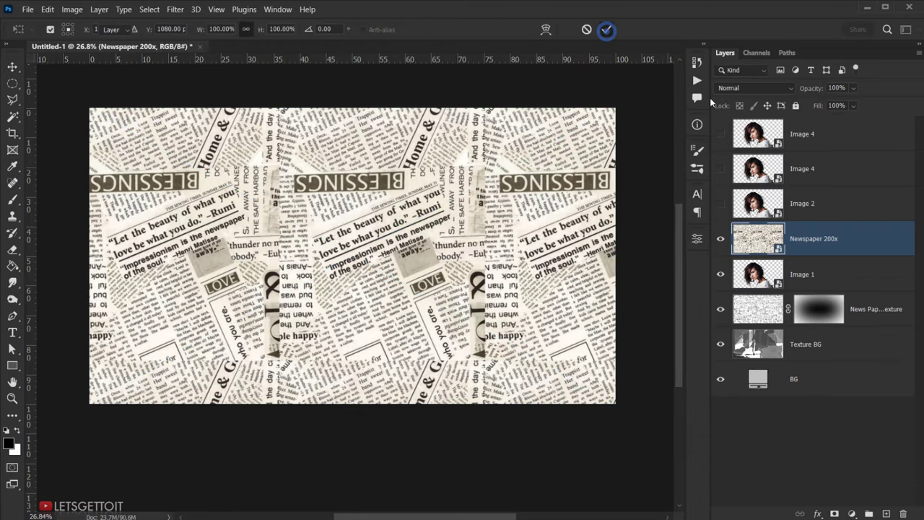
Rasterize the Newspaper 200x layer and clip it to Image 1
right_click(858, 246)
left_click(736, 265)
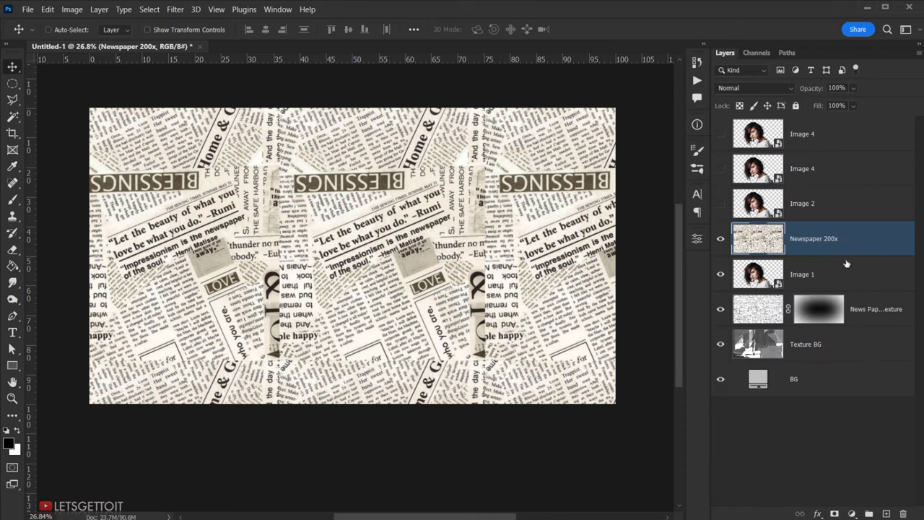
left_click(800, 278)
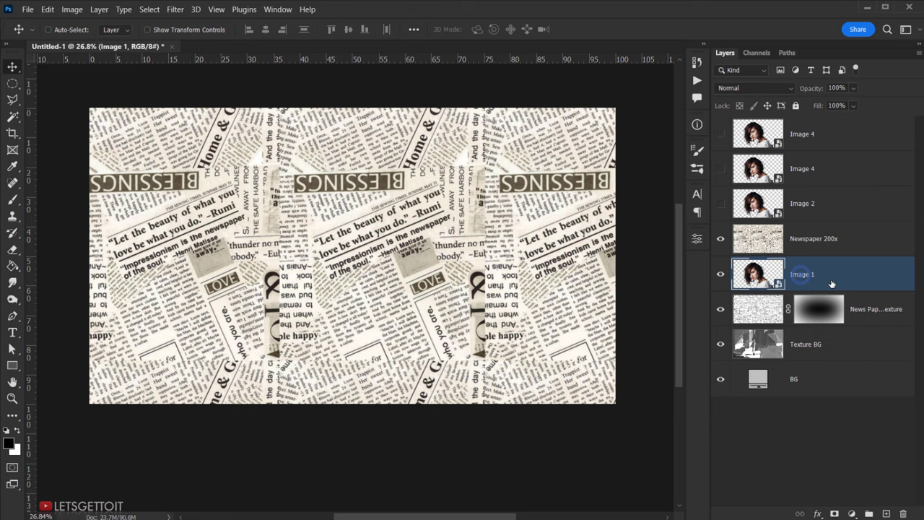
left_click(850, 240)
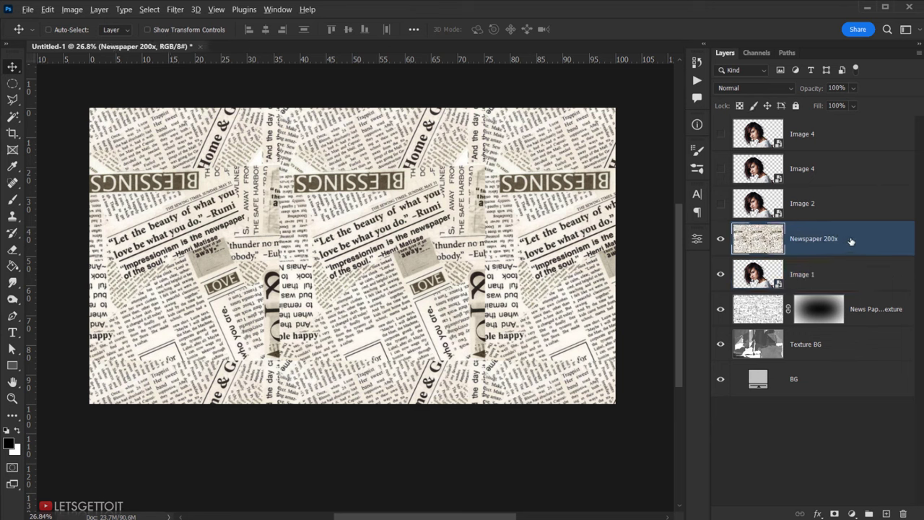
left_click_drag(851, 241, 834, 253)
Select the Image 1 layer and bring up its layer style options
scroll(361, 330, "right", 2)
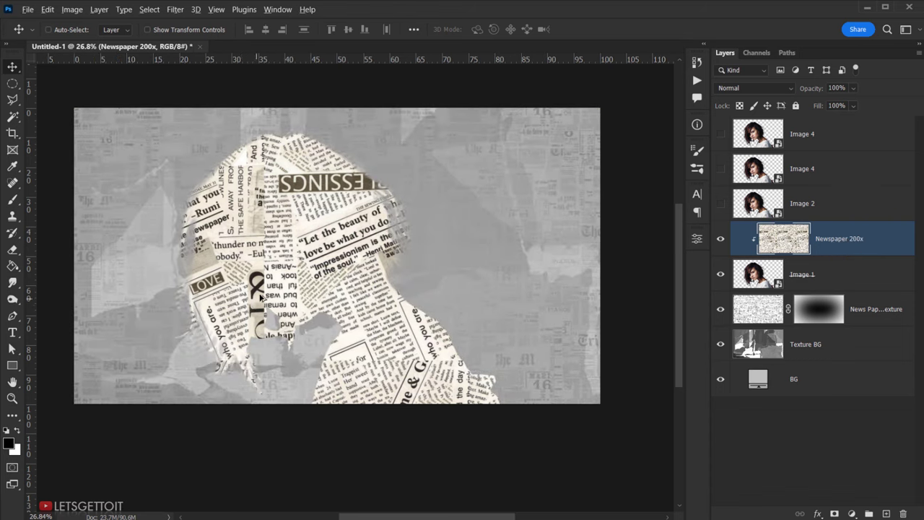
scroll(262, 296, "up", 1)
double_click(718, 273)
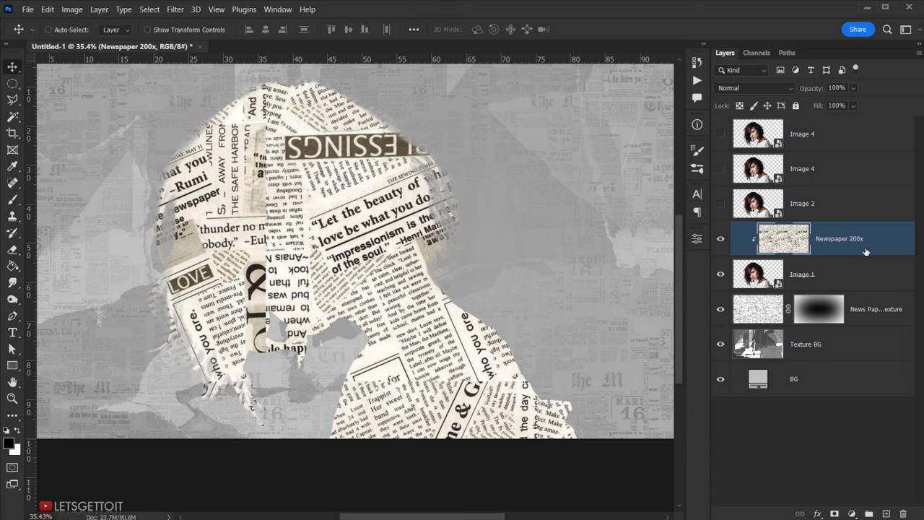
left_click(846, 276)
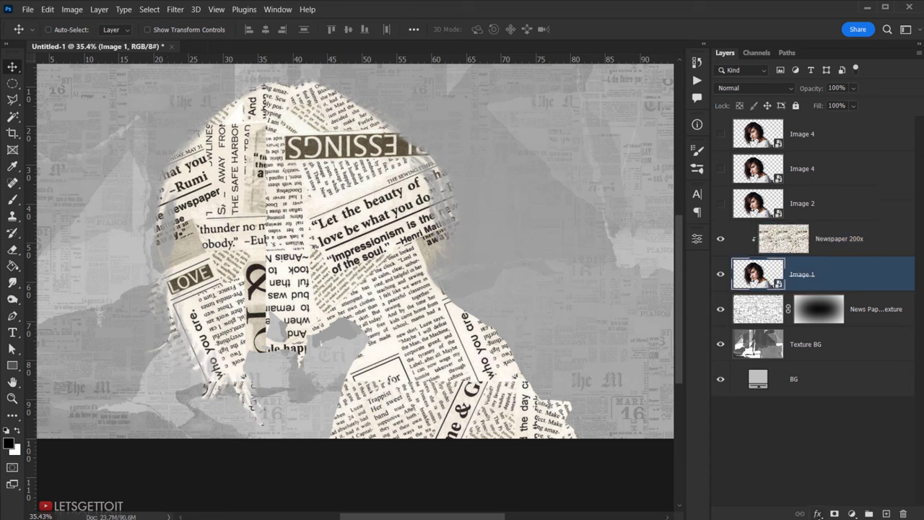
left_click(818, 513)
In Image 1's Blend If, split the This Layer white slider down to 16
left_click(843, 395)
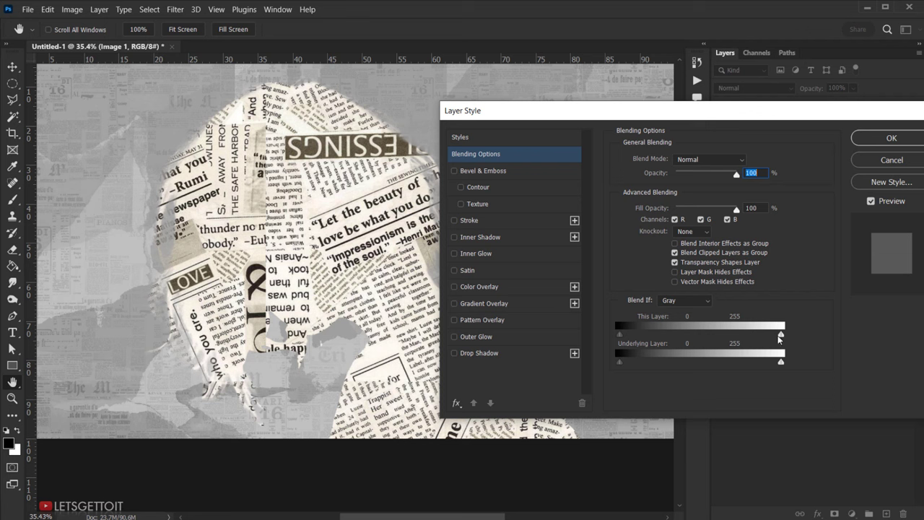
key("alt")
left_click_drag(780, 336, 618, 337)
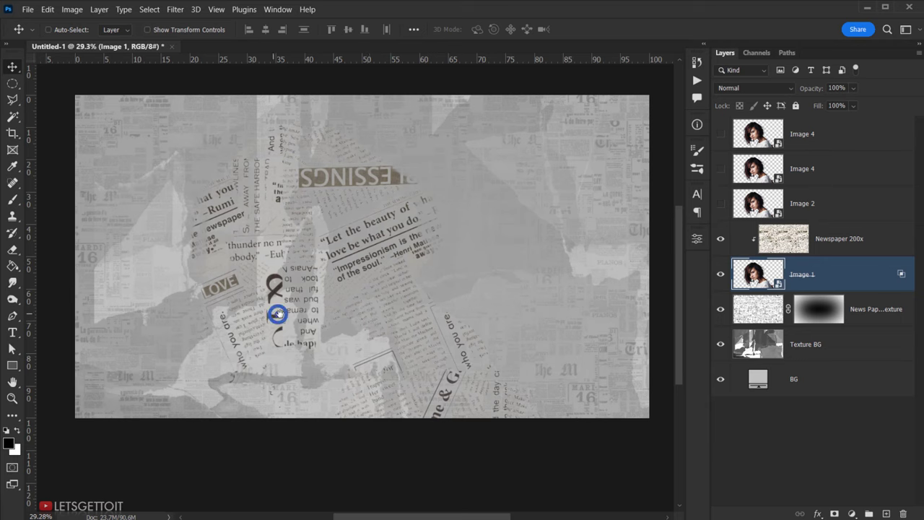
Show the Image 2 portrait layer and give it a blank white layer mask
scroll(405, 311, "up", 3)
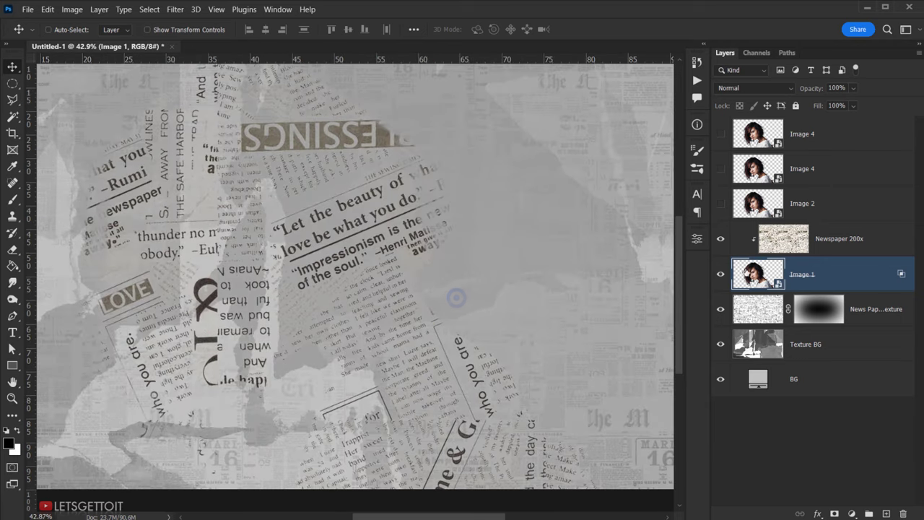
scroll(271, 296, "down", 2)
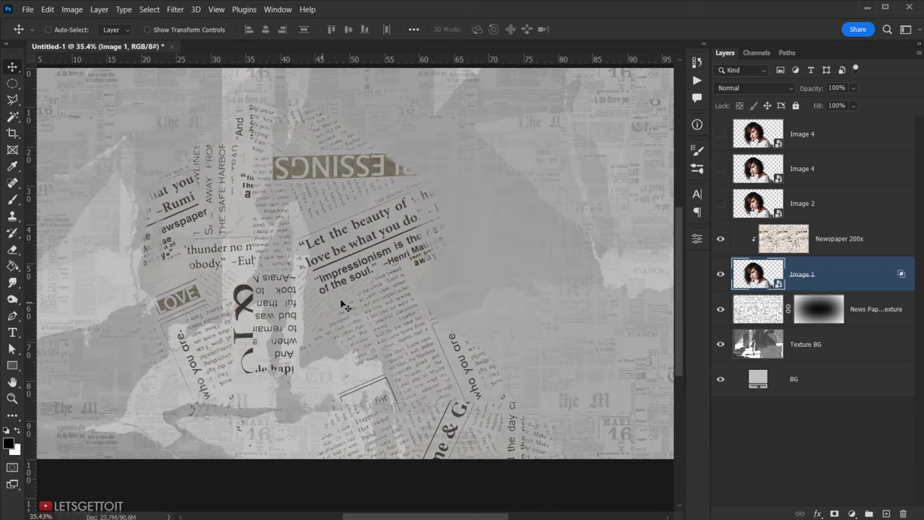
scroll(343, 303, "down", 2)
left_click(715, 213)
scroll(386, 282, "up", 2)
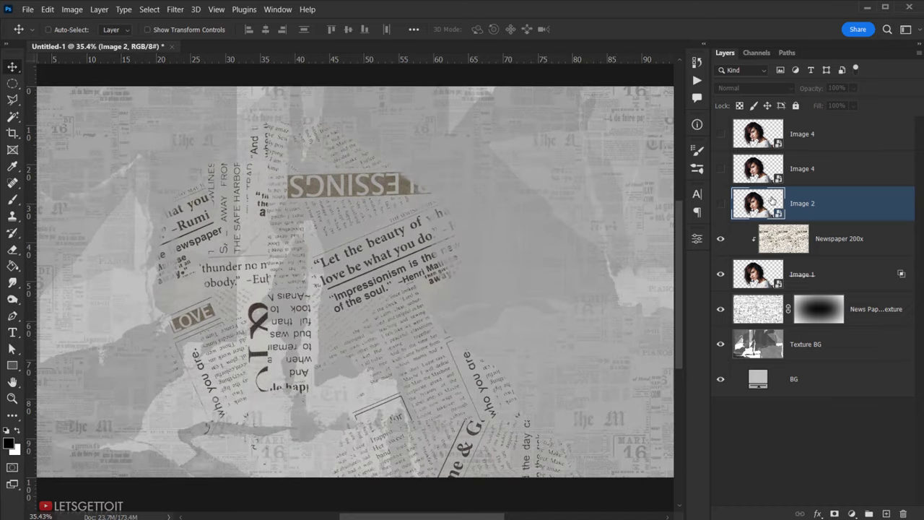
left_click(719, 203)
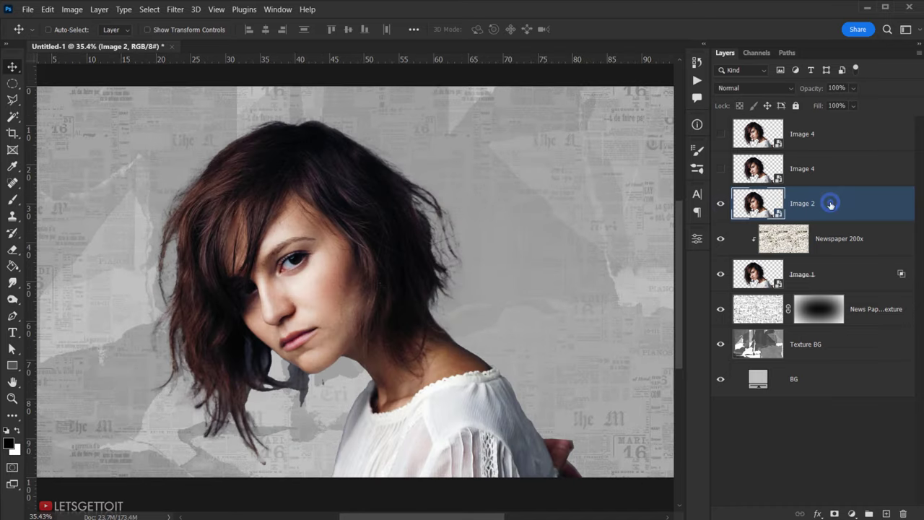
scroll(384, 276, "down", 2)
scroll(520, 262, "up", 2)
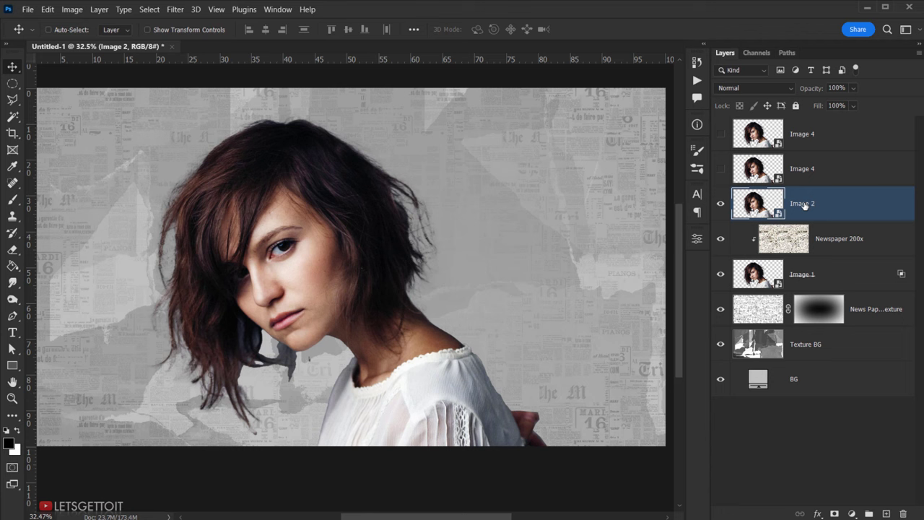
left_click(719, 204)
left_click(719, 205)
left_click(834, 513)
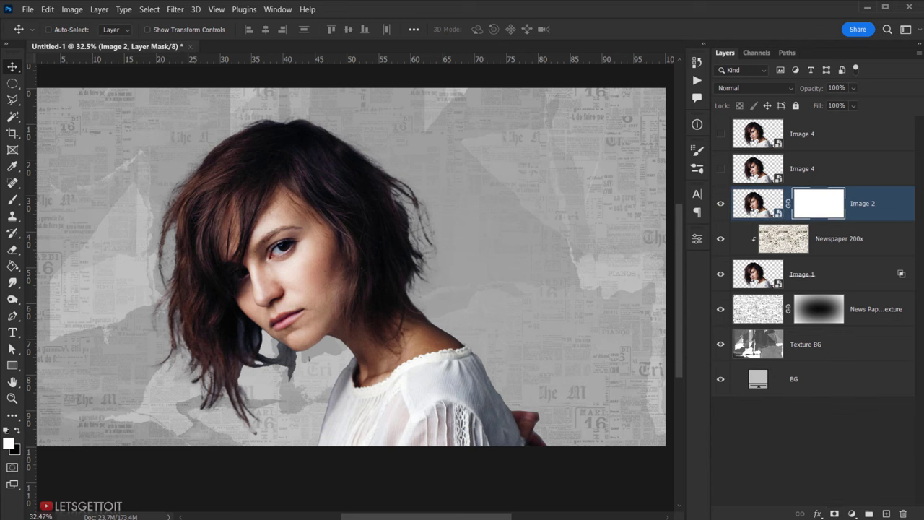
Place News Paper_Texture.jpg centred on the canvas and commit it
key("alt+Tab")
left_click_drag(574, 202, 347, 425)
left_click_drag(597, 281, 595, 277)
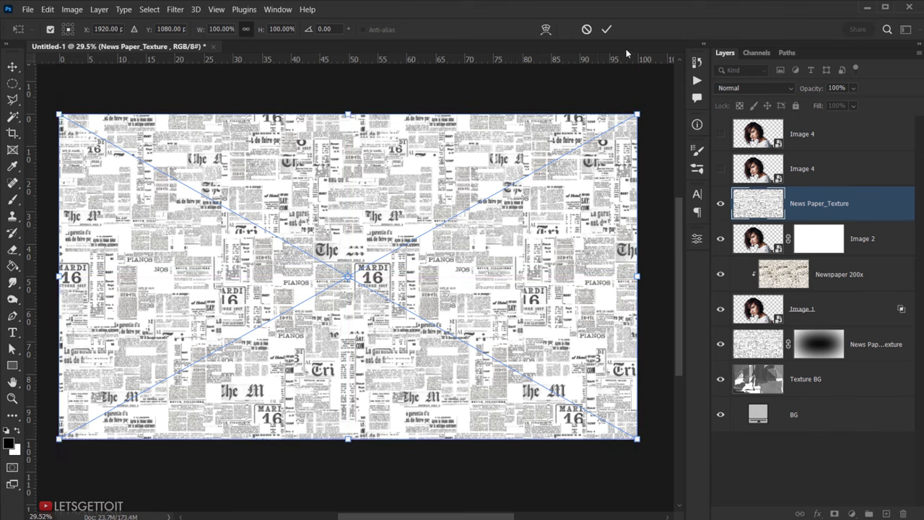
left_click(606, 29)
scroll(404, 217, "up", 2)
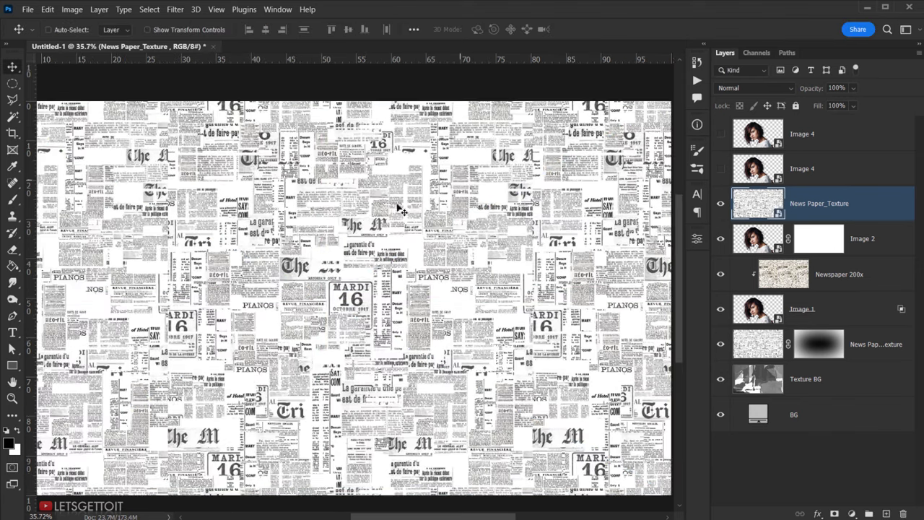
scroll(409, 215, "down", 1)
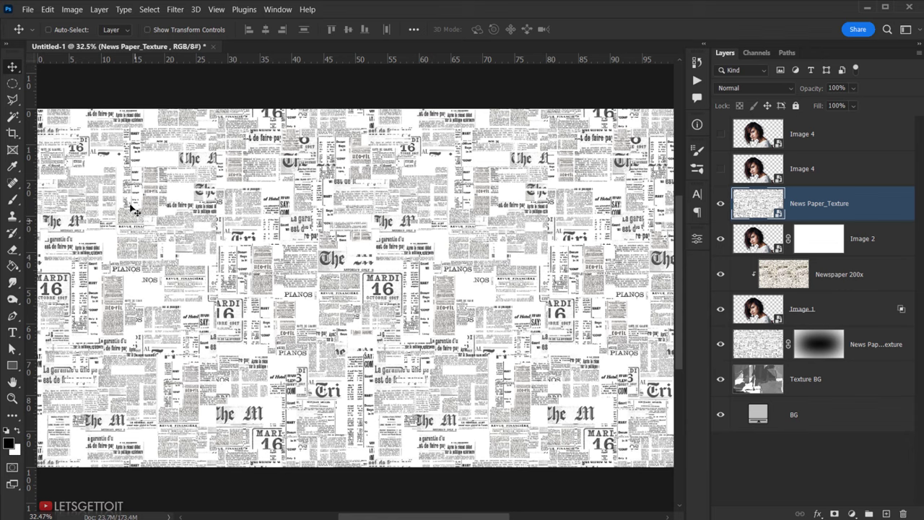
left_click(720, 204)
left_click(720, 204)
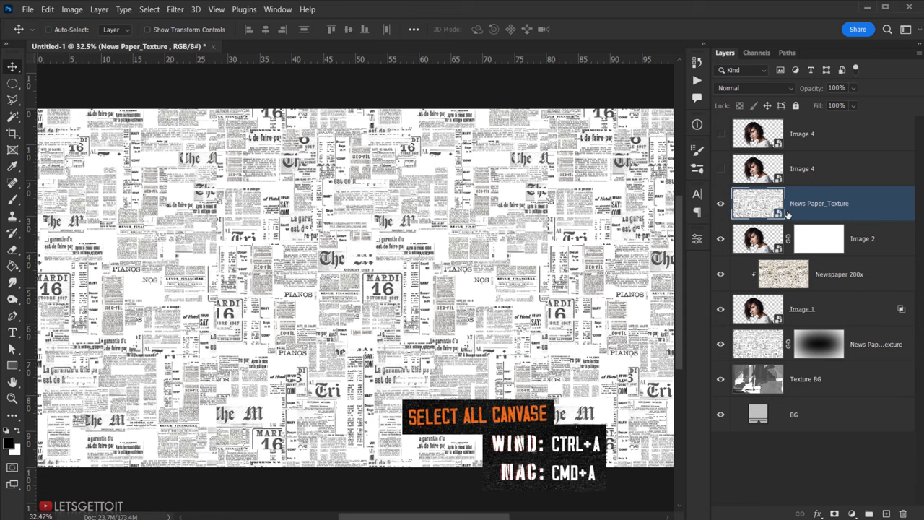
Select all, copy the newspaper texture, and delete its layer
key("ctrl+a")
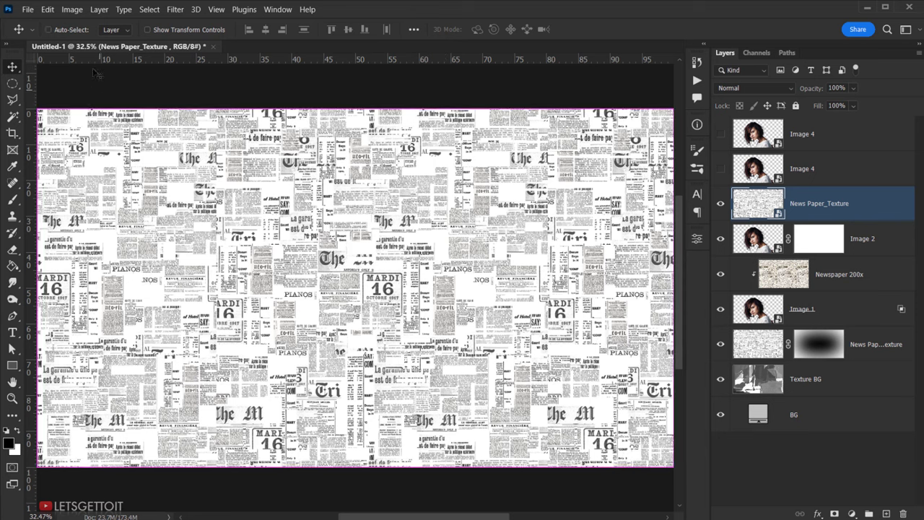
left_click(150, 9)
left_click(167, 21)
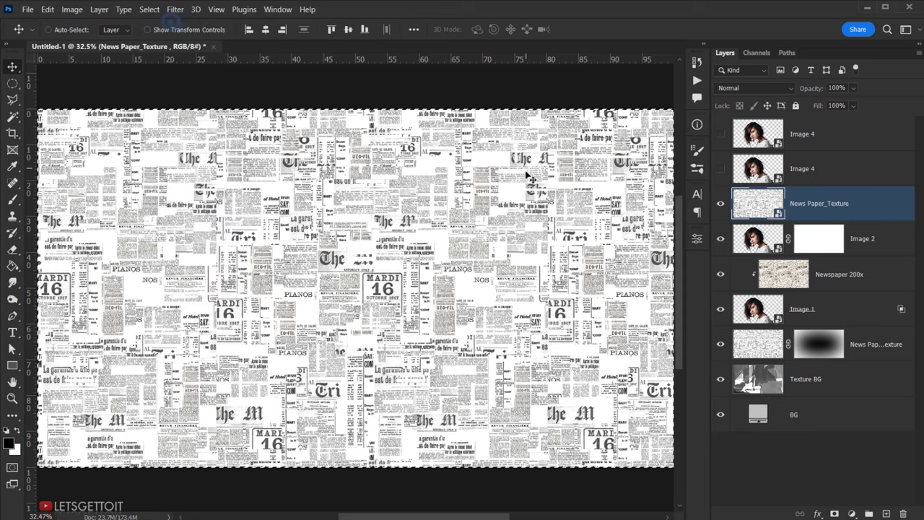
key("ctrl+c")
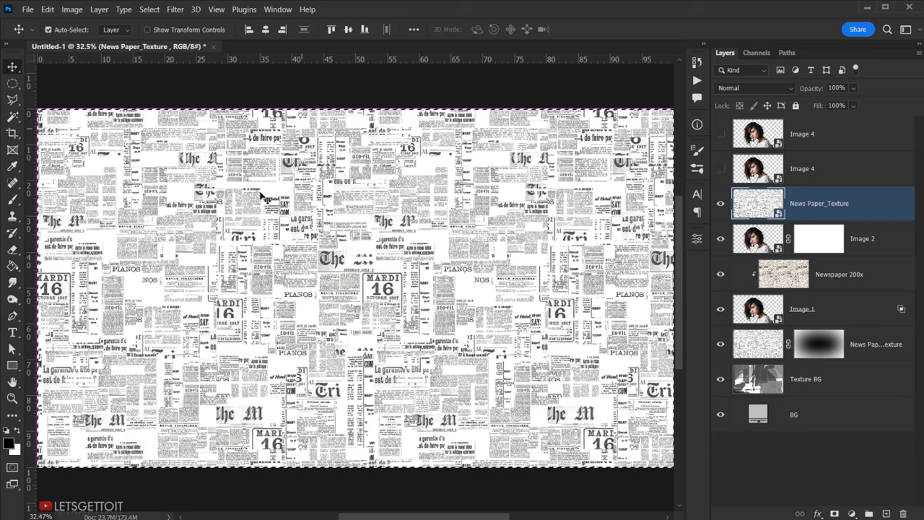
left_click_drag(744, 211, 903, 513)
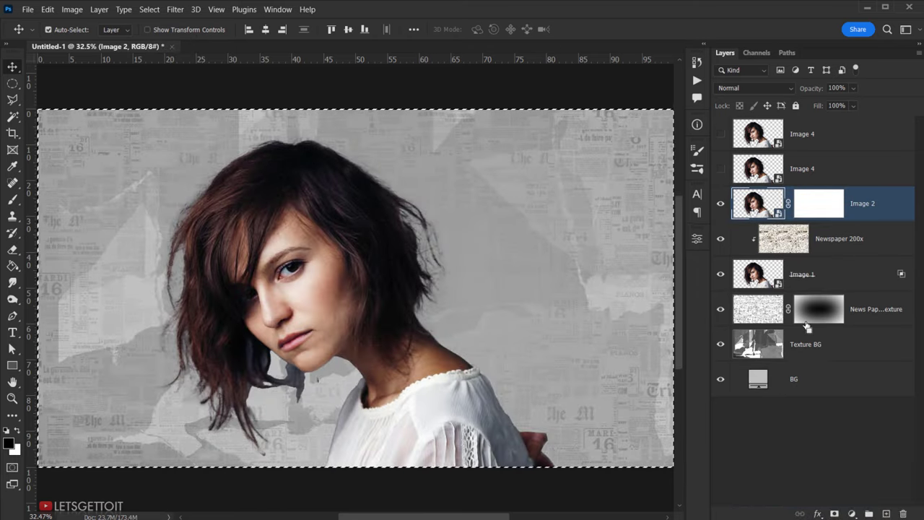
Paste the copied newspaper texture into Image 2's layer mask, then deselect
key("ctrl+d")
left_click(819, 205)
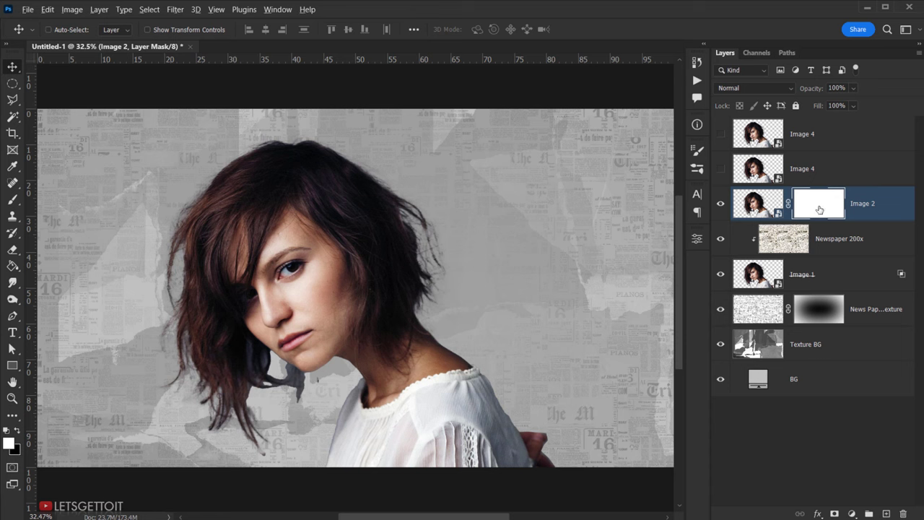
left_click(823, 204, "alt")
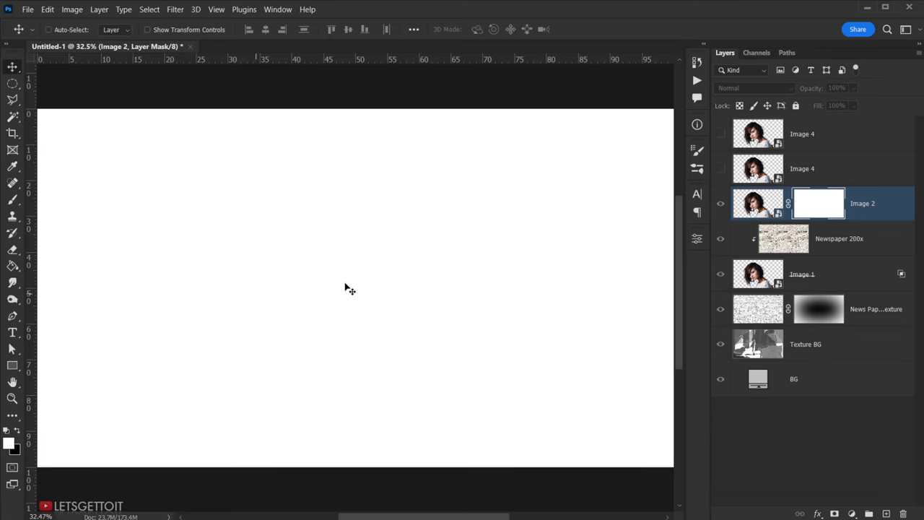
scroll(310, 266, "down", 1)
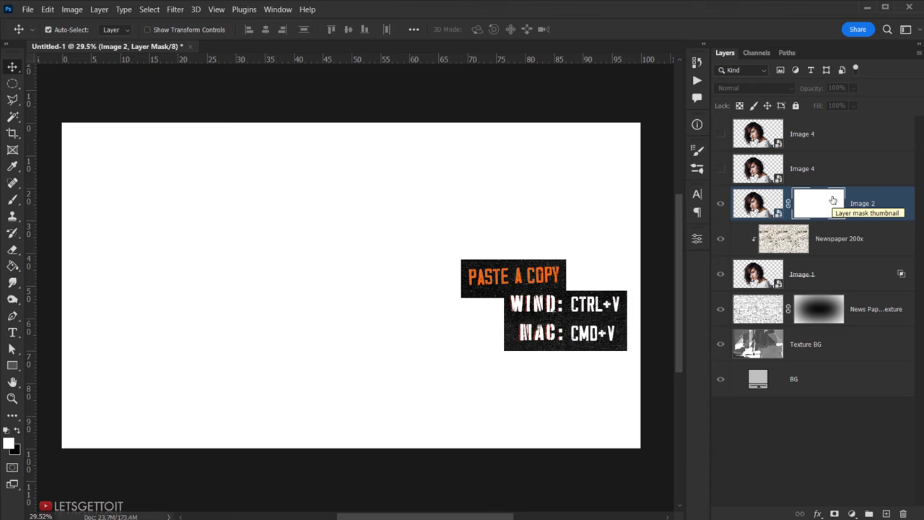
key("ctrl+v")
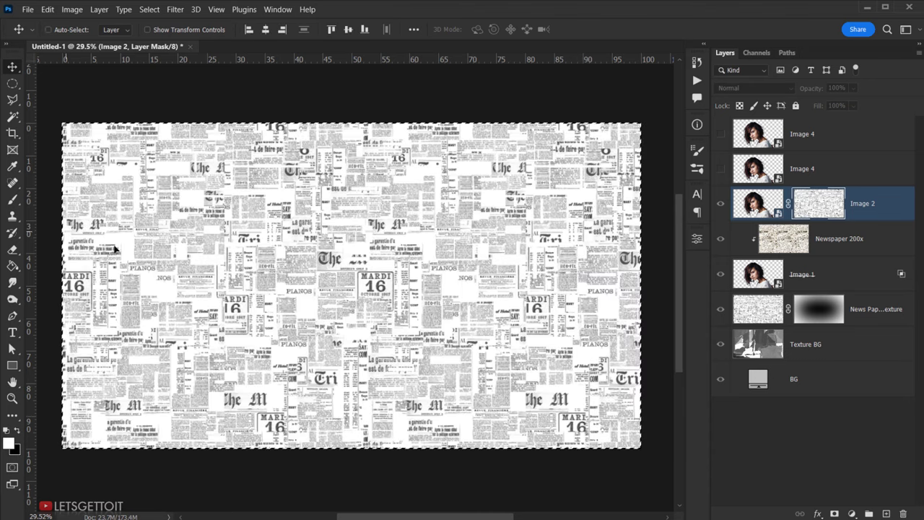
key("ctrl")
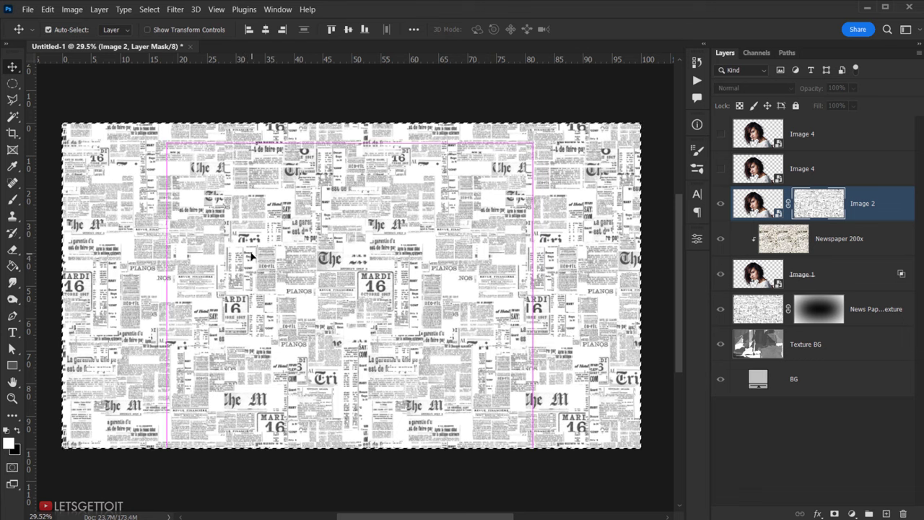
key("ctrl+d")
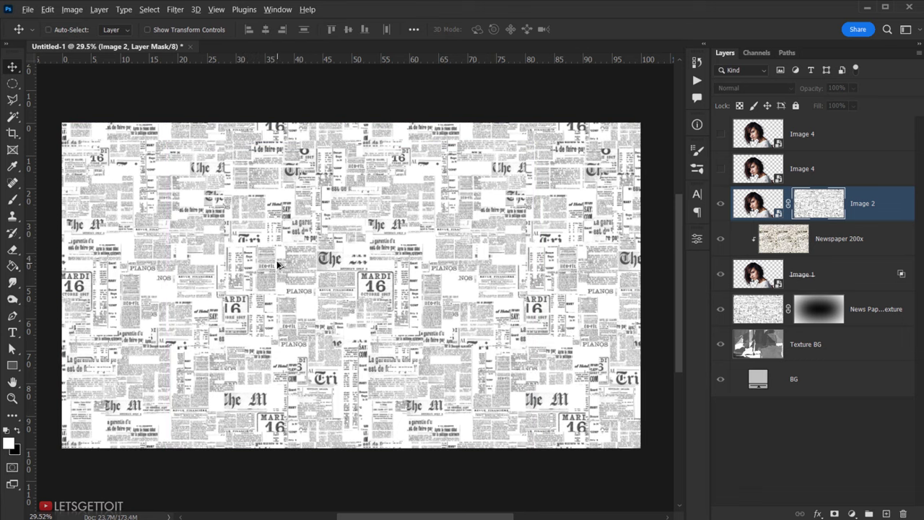
scroll(286, 261, "up", 1)
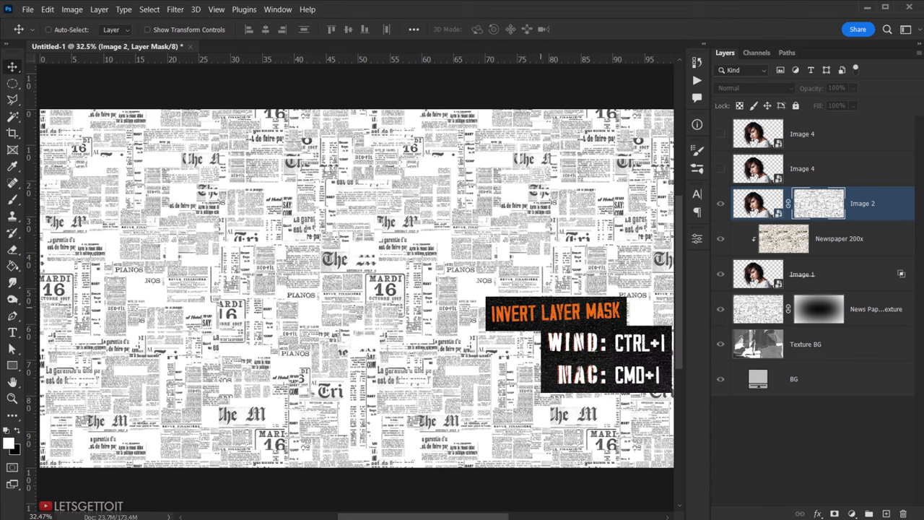
Invert Image 2's mask and apply Levels with white input 117 and gamma 0.72
key("ctrl")
key("ctrl+i")
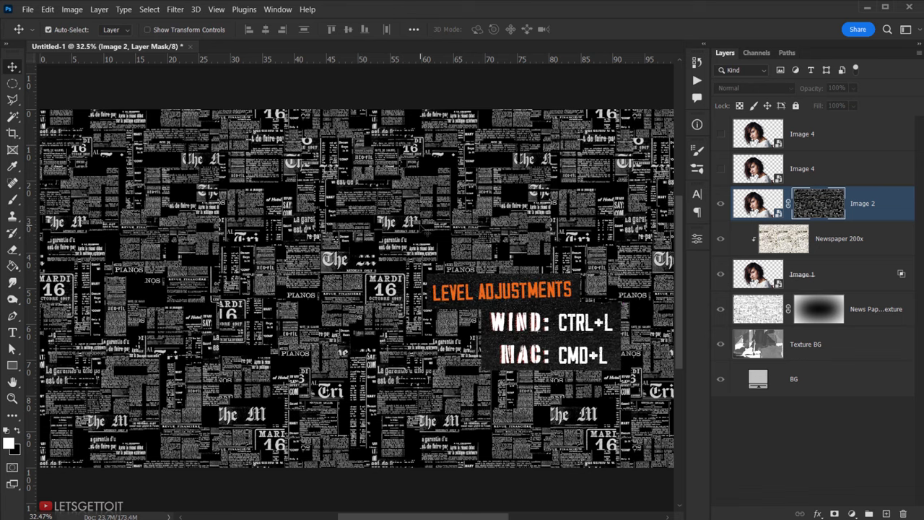
key("ctrl+l")
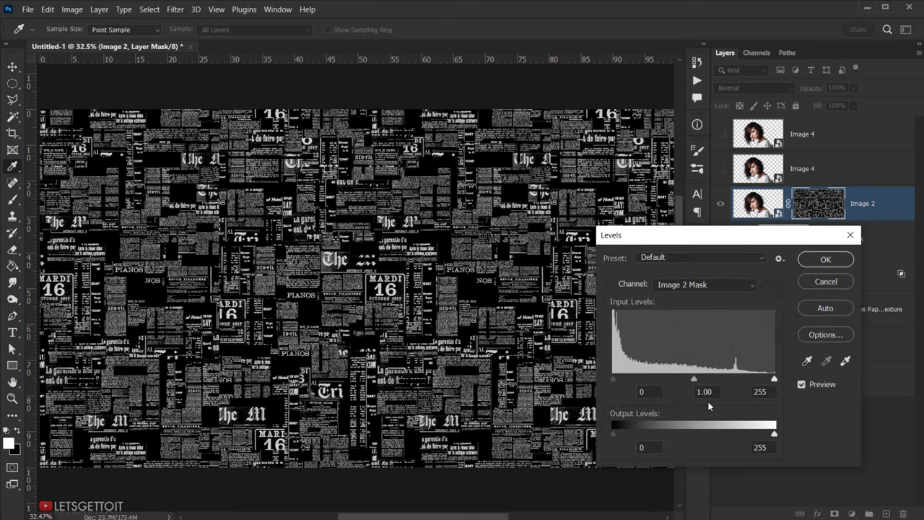
left_click_drag(774, 377, 657, 380)
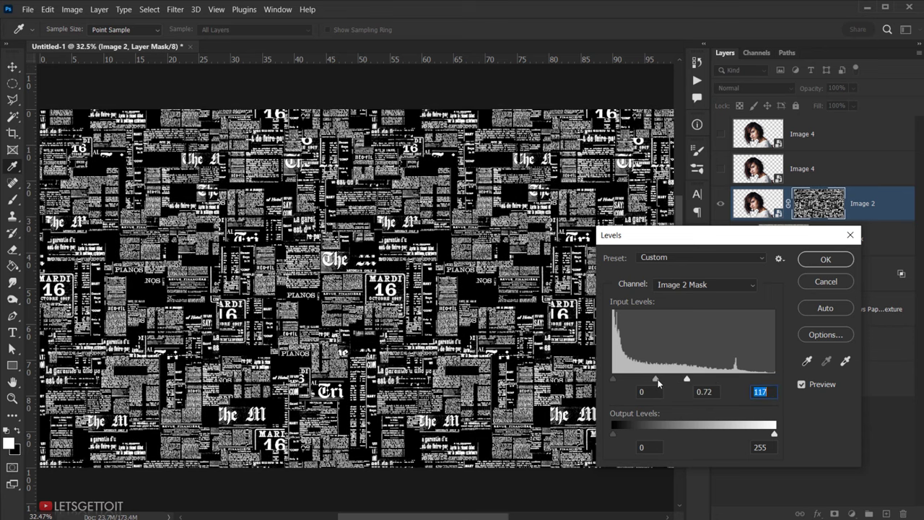
left_click(658, 383)
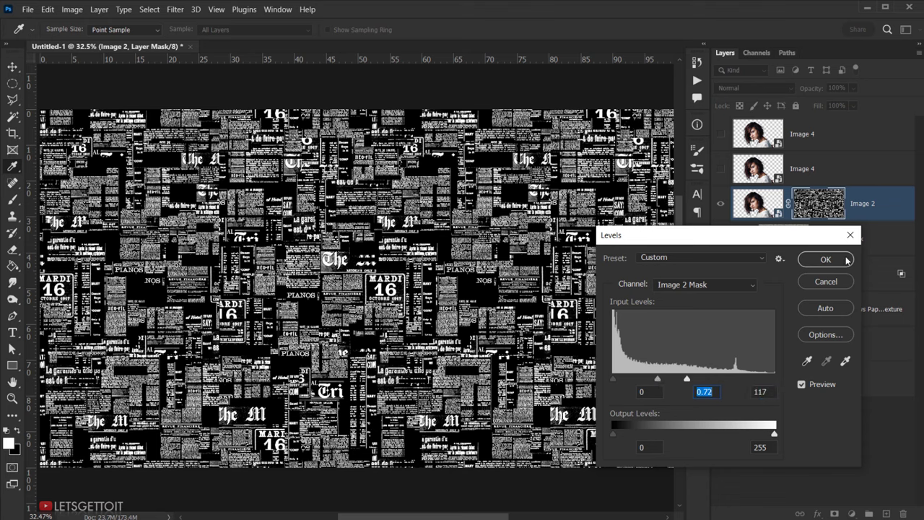
left_click(827, 259)
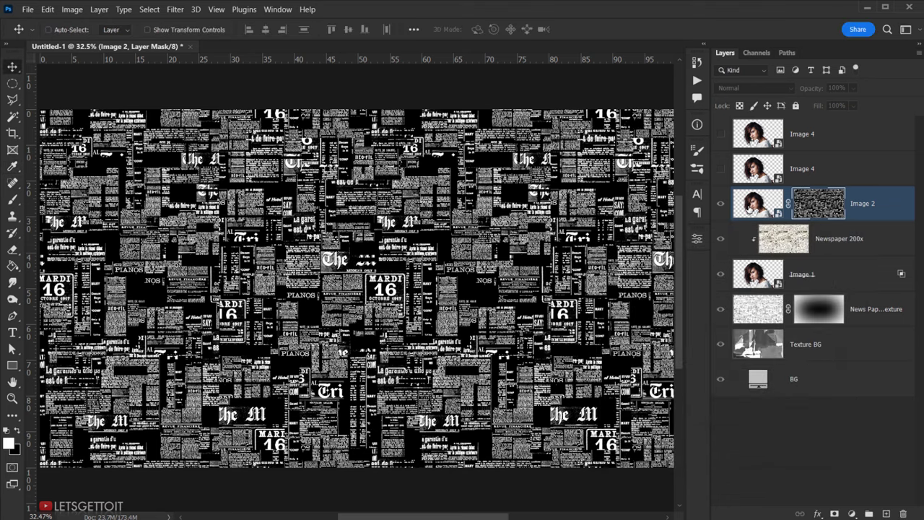
left_click(755, 204)
Toggle Image 2's visibility to compare the text-masked face against the collage
scroll(278, 374, "up", 2)
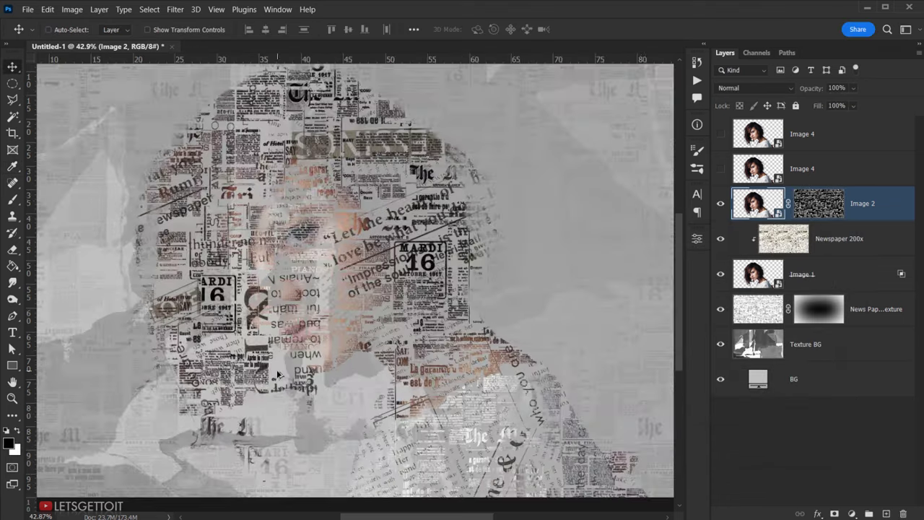
left_click(718, 205)
left_click(719, 205)
left_click(718, 205)
left_click(718, 205)
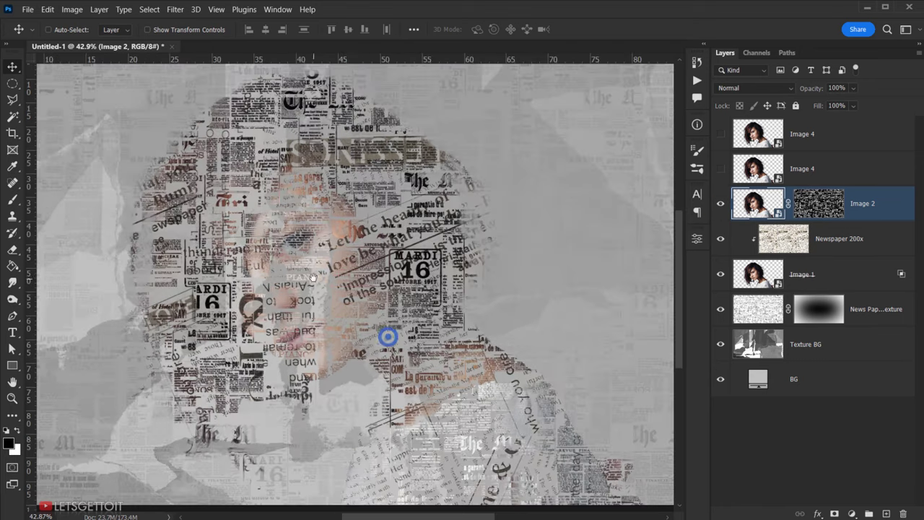
scroll(454, 296, "down", 1)
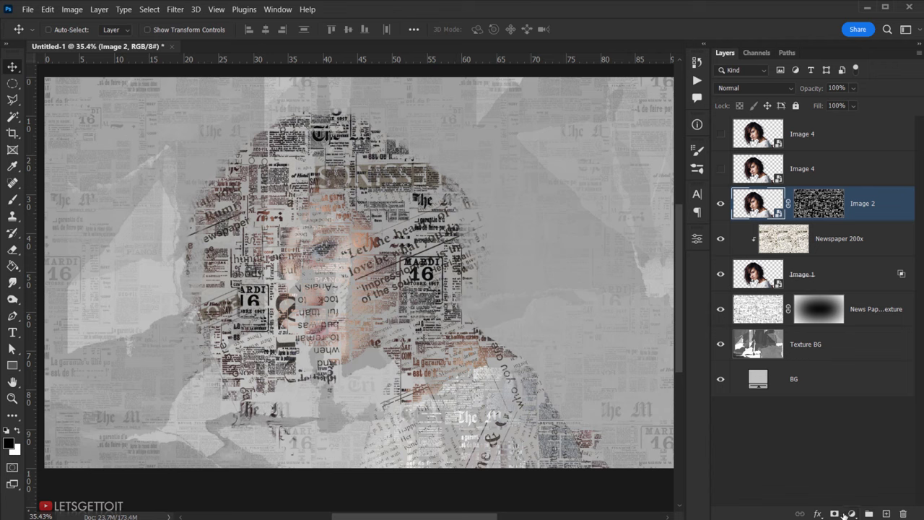
Add a black-to-white Gradient Map adjustment clipped to Image 2
left_click(852, 513)
left_click(869, 498)
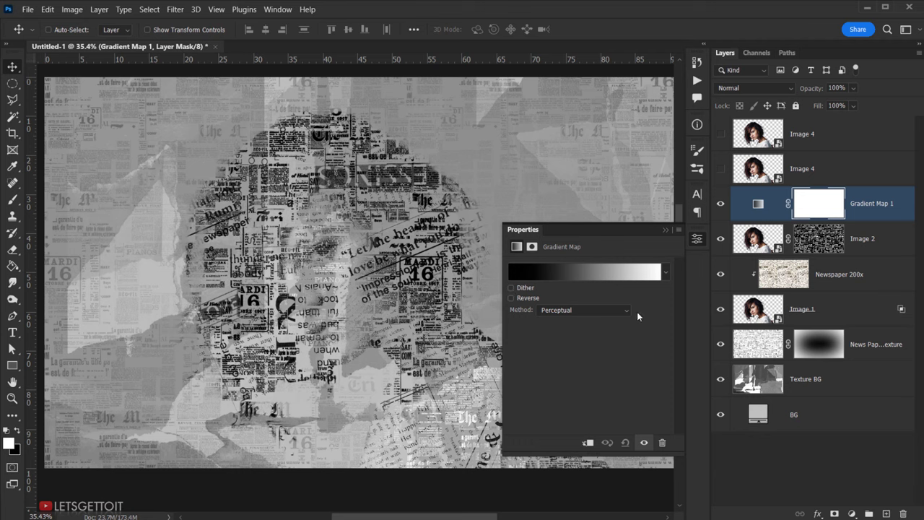
left_click(588, 443)
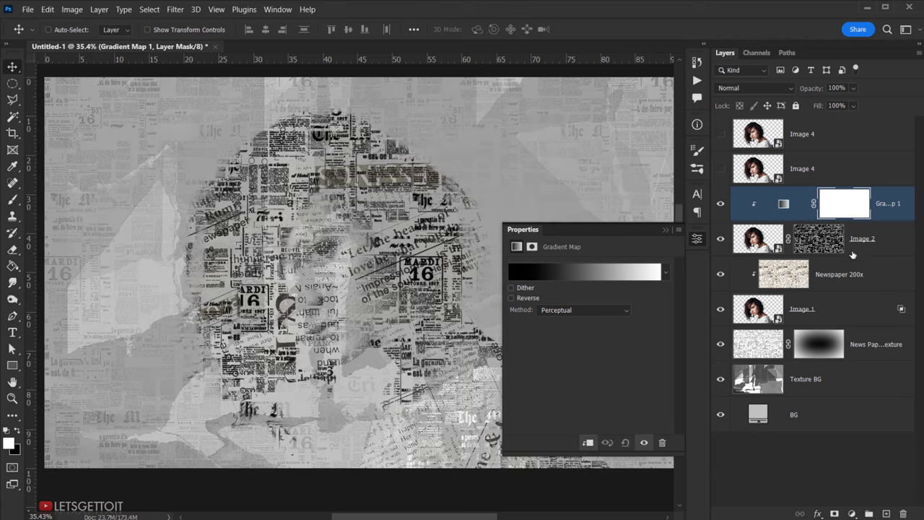
left_click(863, 241)
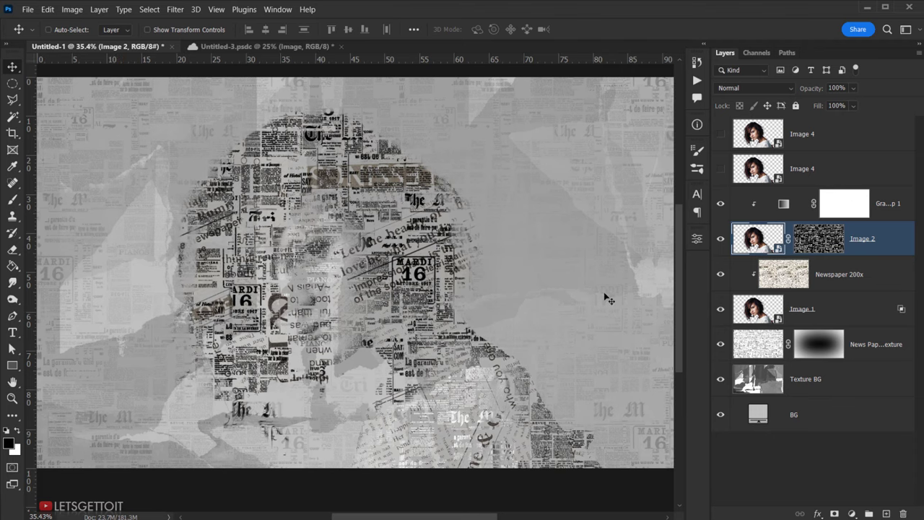
left_click(801, 174)
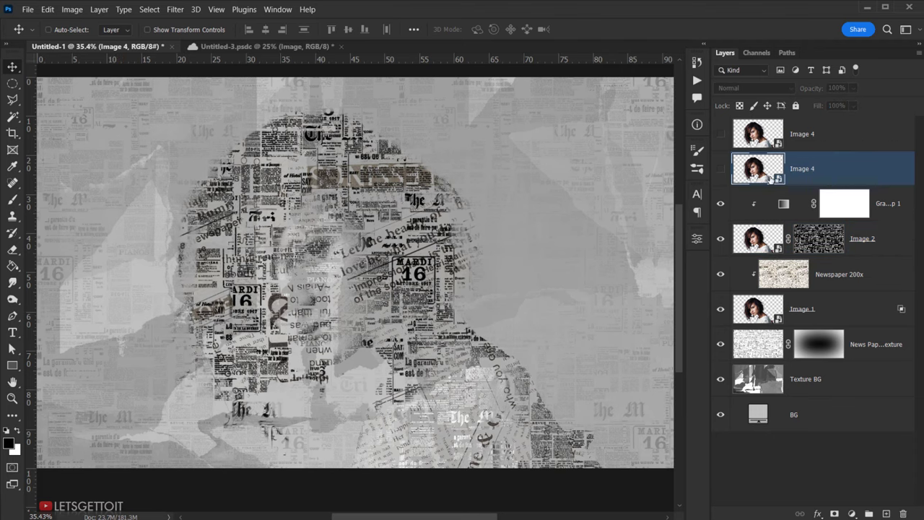
Rename the second Image 4 layer to 'Image 3' and make it visible
double_click(801, 168)
type("Image 3")
key("Return")
left_click(720, 169)
Recentre the whole collage in view and bring up the Image menu
scroll(345, 292, "up", 2)
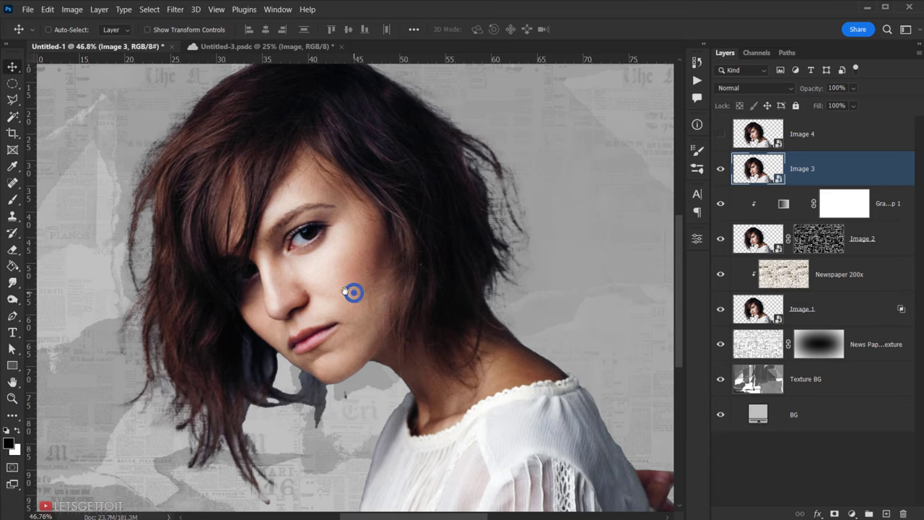
scroll(345, 291, "down", 2)
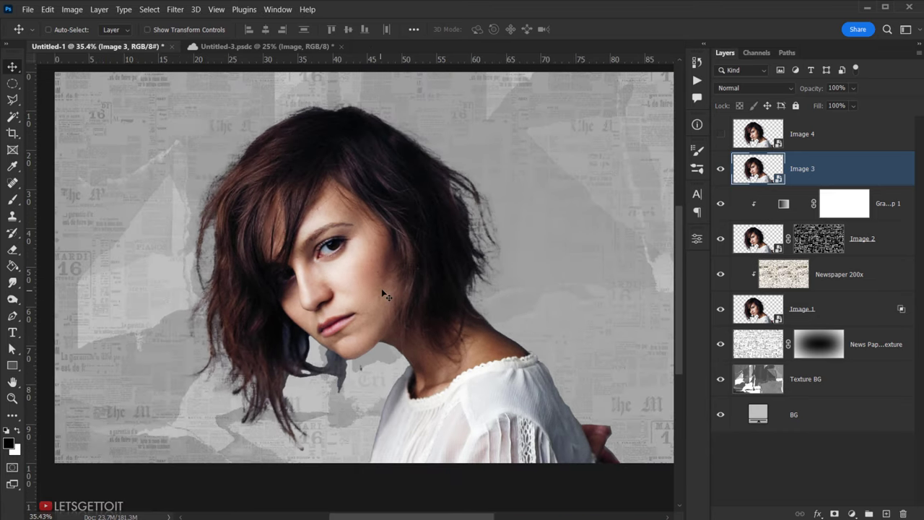
scroll(383, 293, "down", 2)
mouse_move(433, 289)
left_mouse_down()
mouse_move(372, 292)
mouse_move(372, 317)
mouse_move(446, 290)
left_mouse_up()
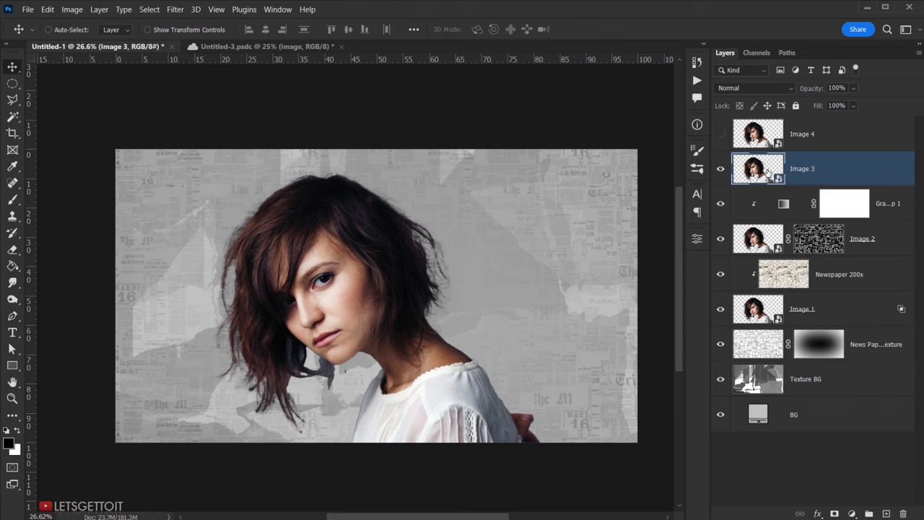
left_click(72, 10)
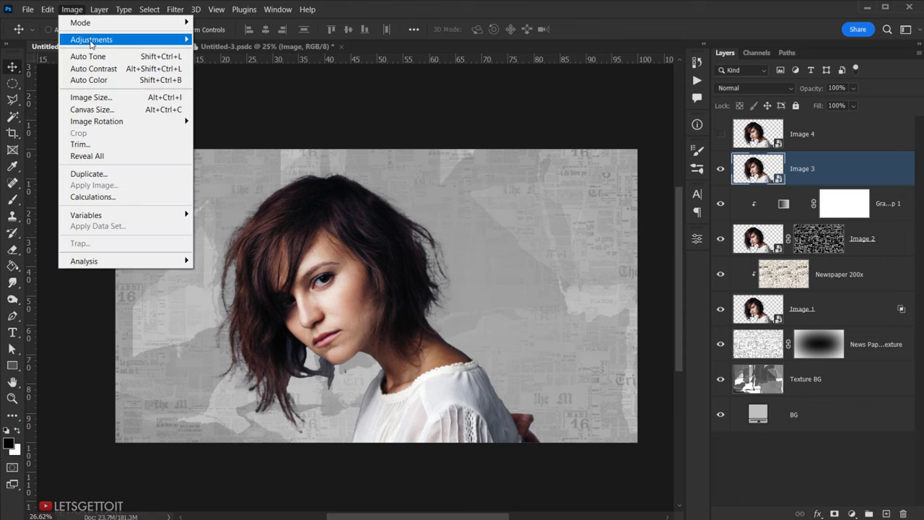
Apply Black & White to Image 3 and delete the smart filter mask
mouse_move(92, 40)
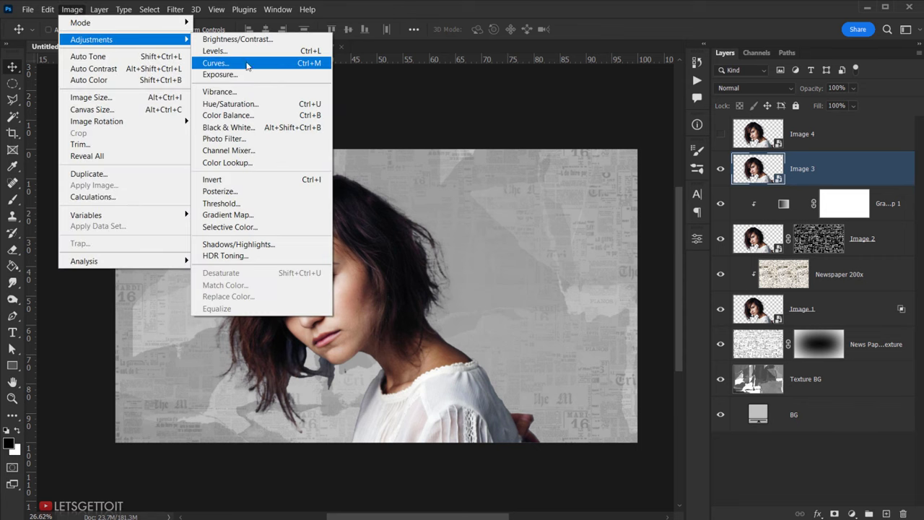
left_click(253, 127)
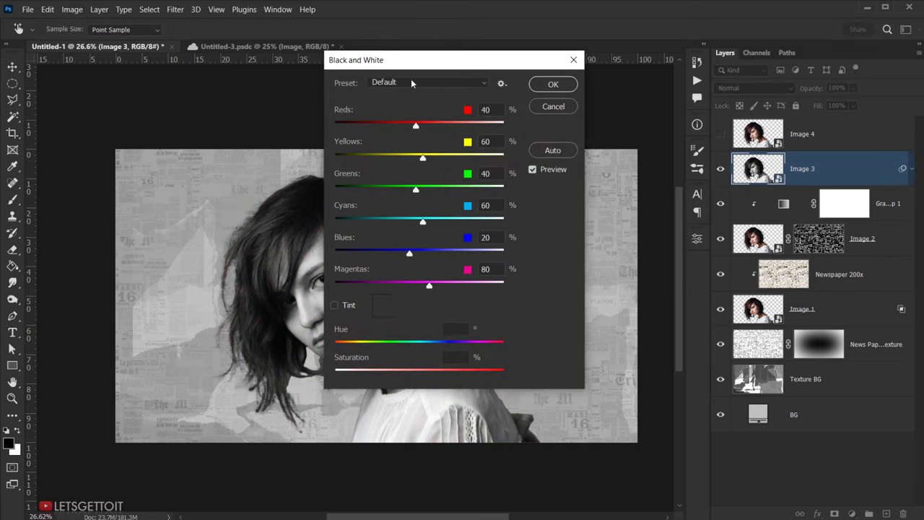
left_click(545, 87)
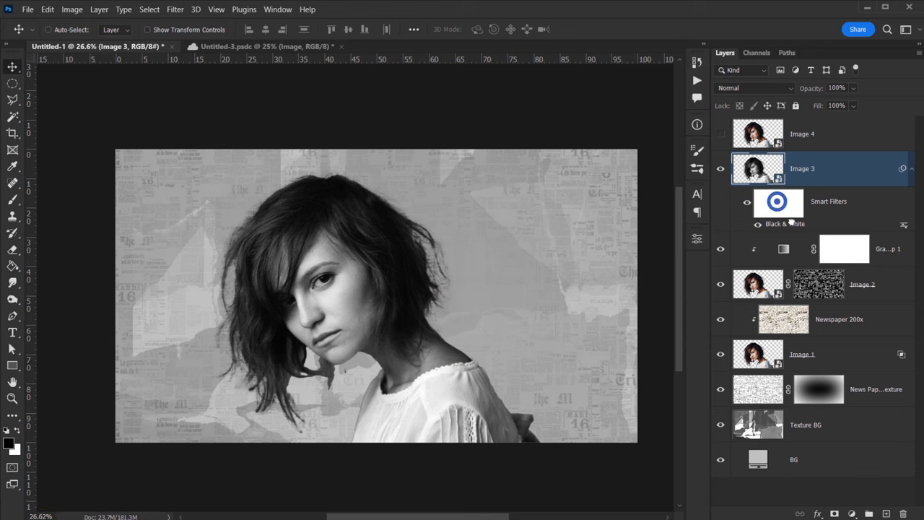
left_click_drag(910, 507, 902, 513)
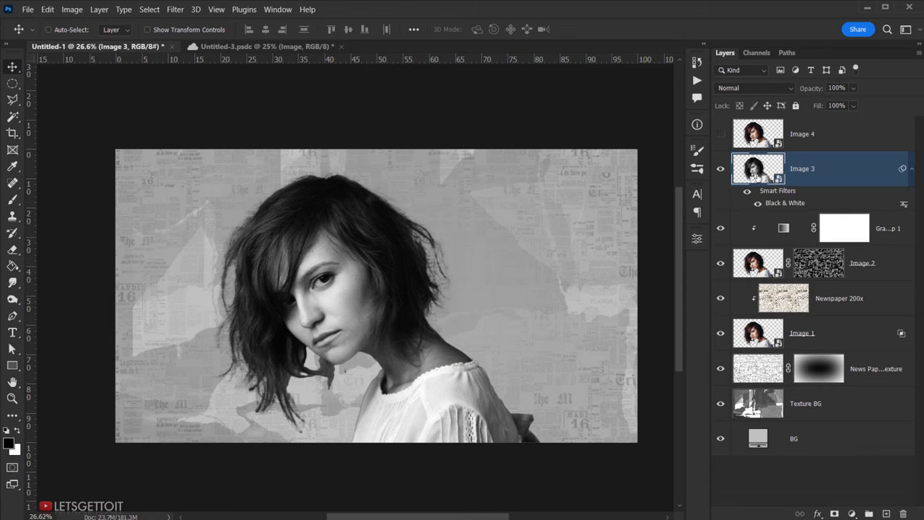
Apply Shadows/Highlights with 35% shadow Amount to the Image 3 portrait
left_click(72, 10)
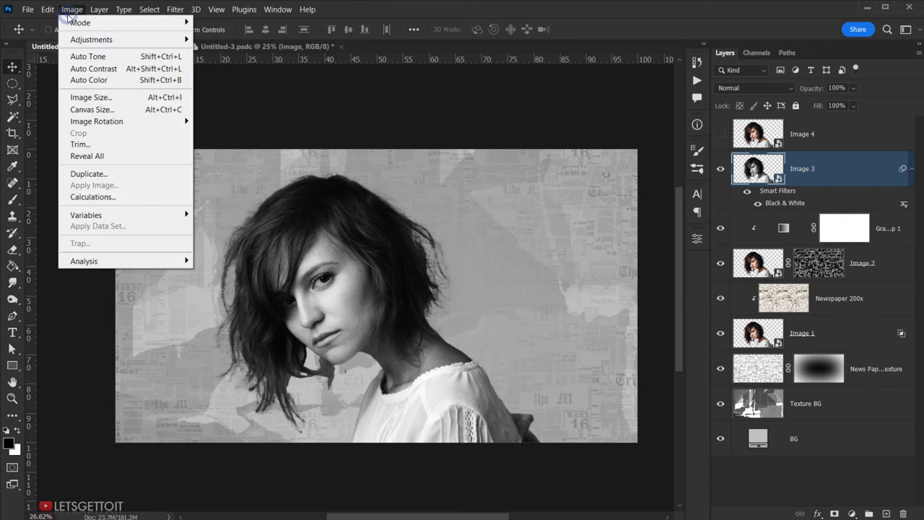
mouse_move(110, 42)
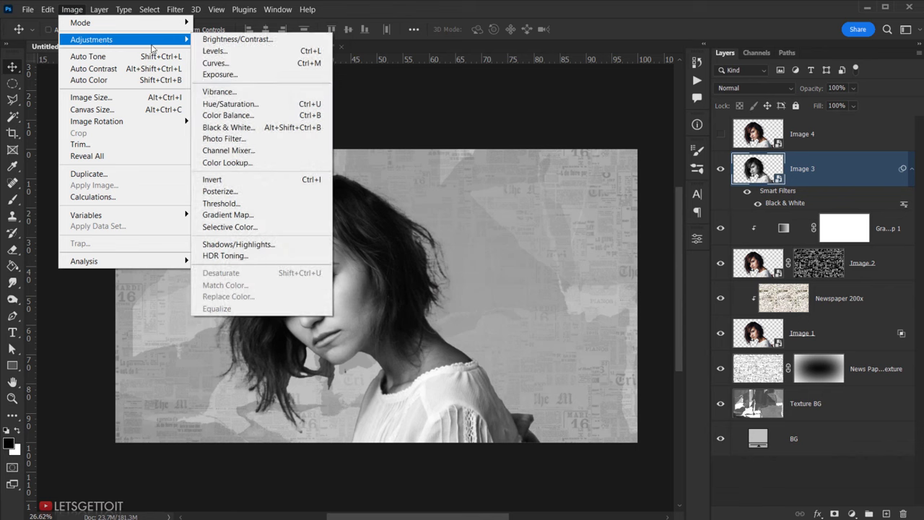
left_click(254, 245)
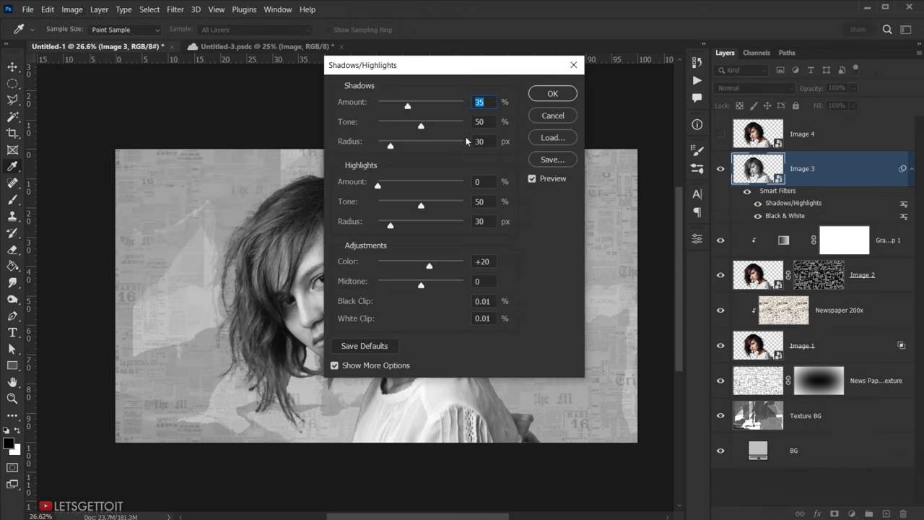
left_click(552, 93)
key("v")
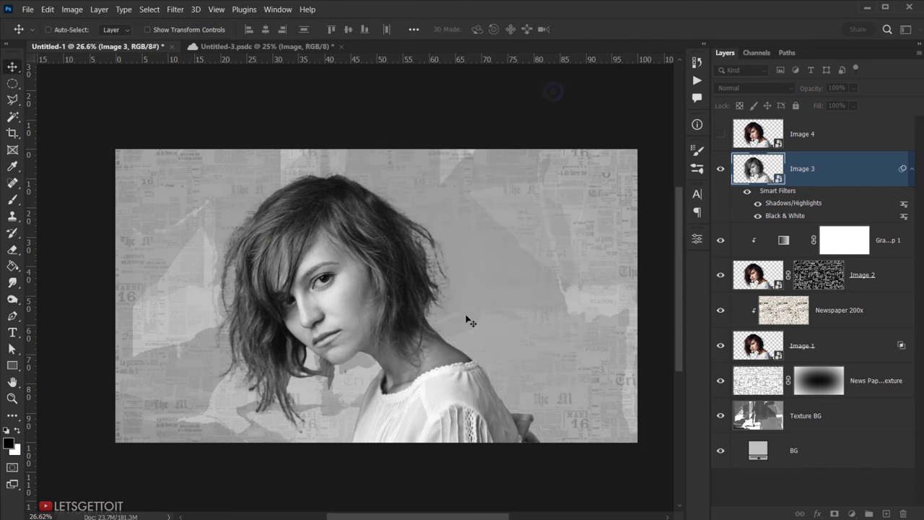
scroll(477, 316, "up", 1)
left_click_drag(392, 345, 360, 330)
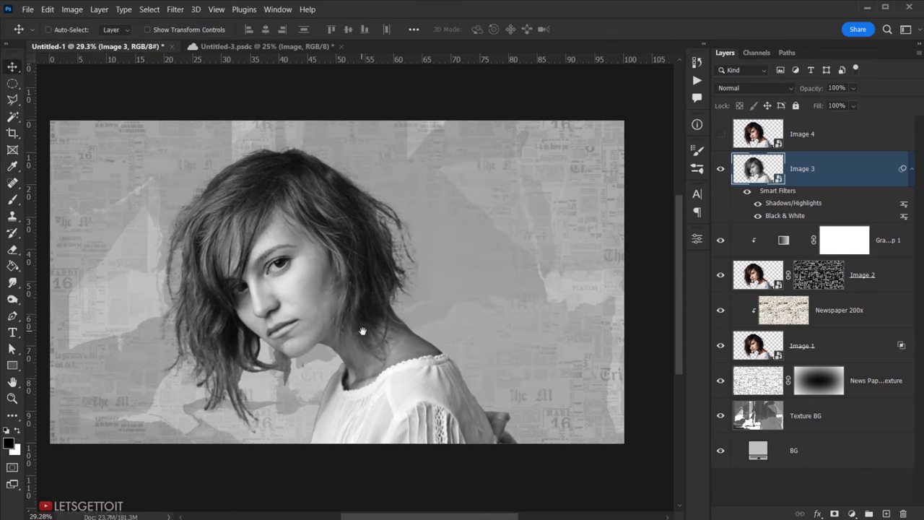
Apply the Cutout filter with Number of Levels 4, Edge Simplicity 4, Edge Fidelity 1
left_click(179, 13)
mouse_move(220, 166)
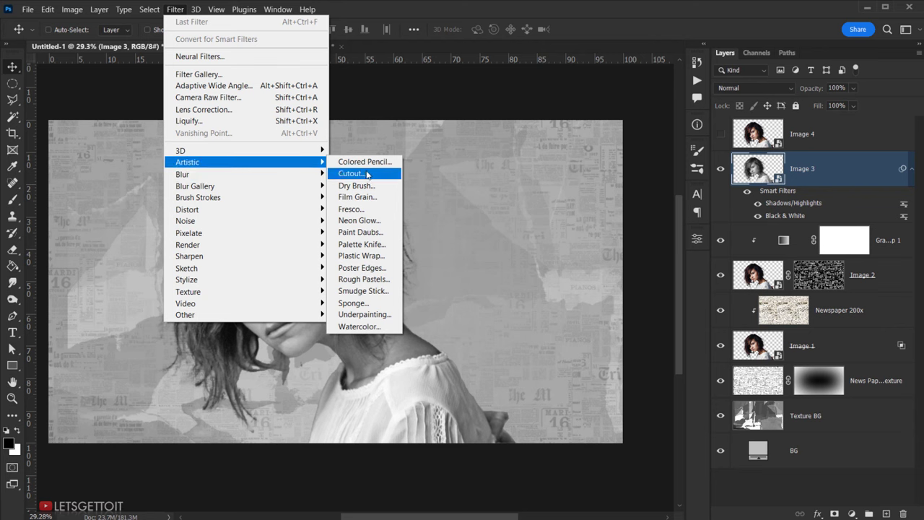
left_click(370, 175)
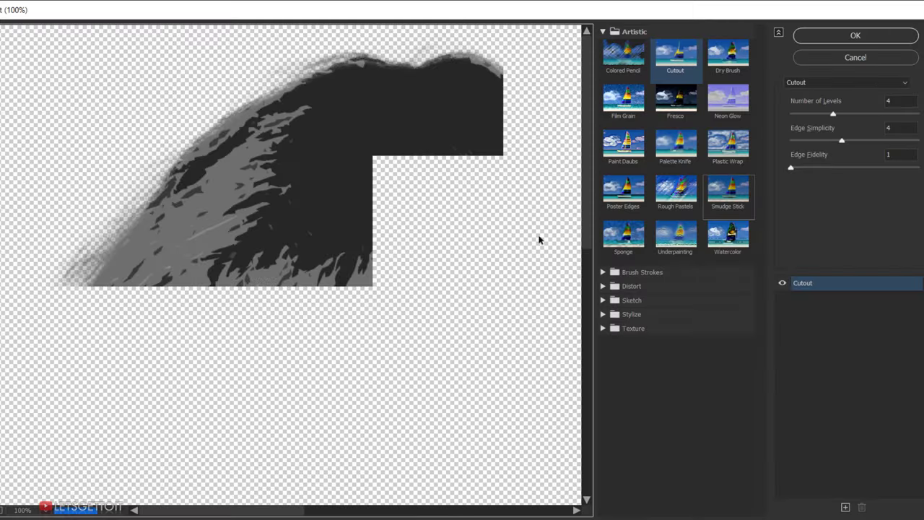
left_click_drag(433, 293, 320, 141)
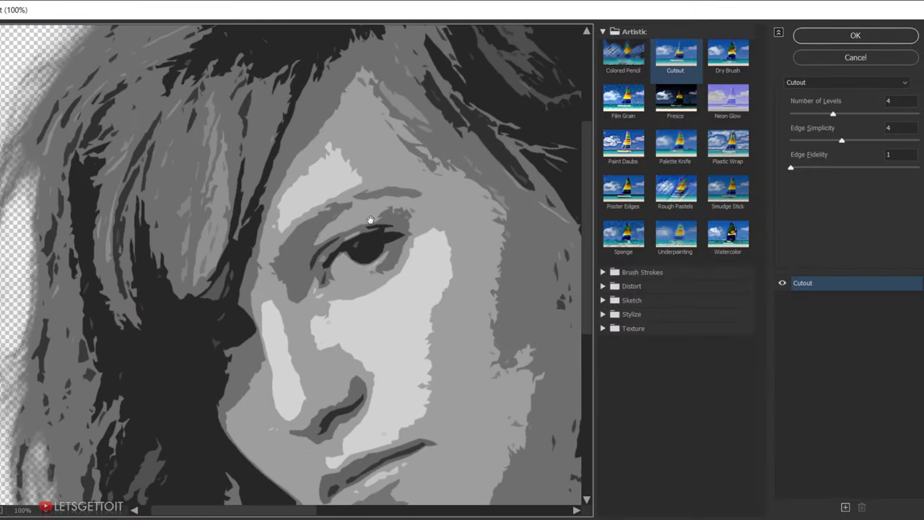
key("ctrl+minus")
key("ctrl+minus")
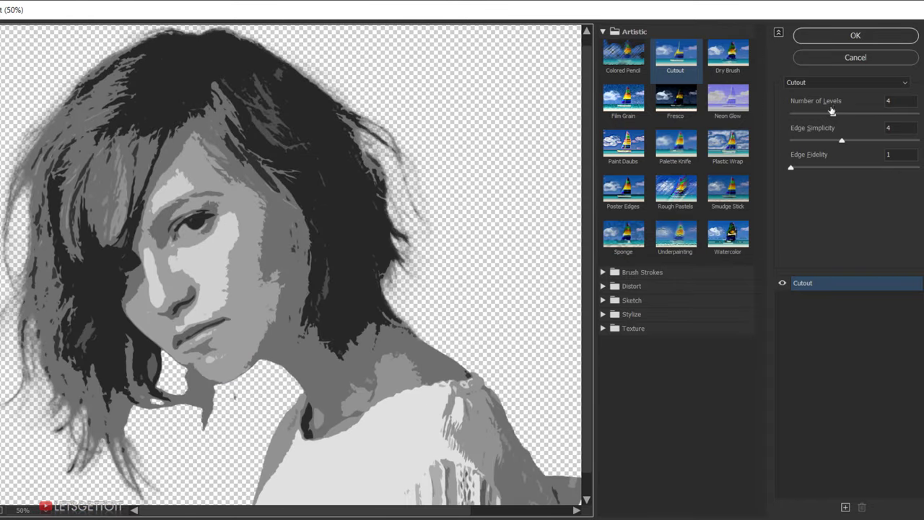
double_click(900, 104)
left_click(899, 127)
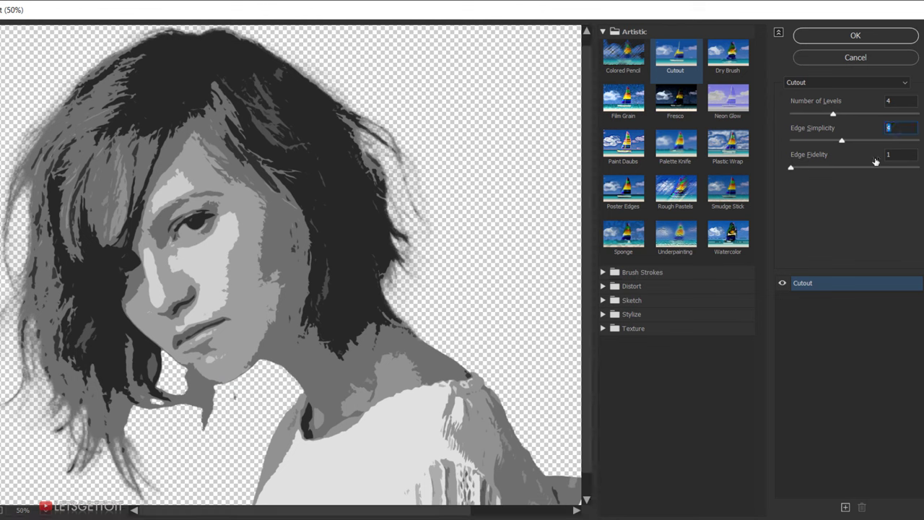
left_click(897, 156)
left_click(854, 36)
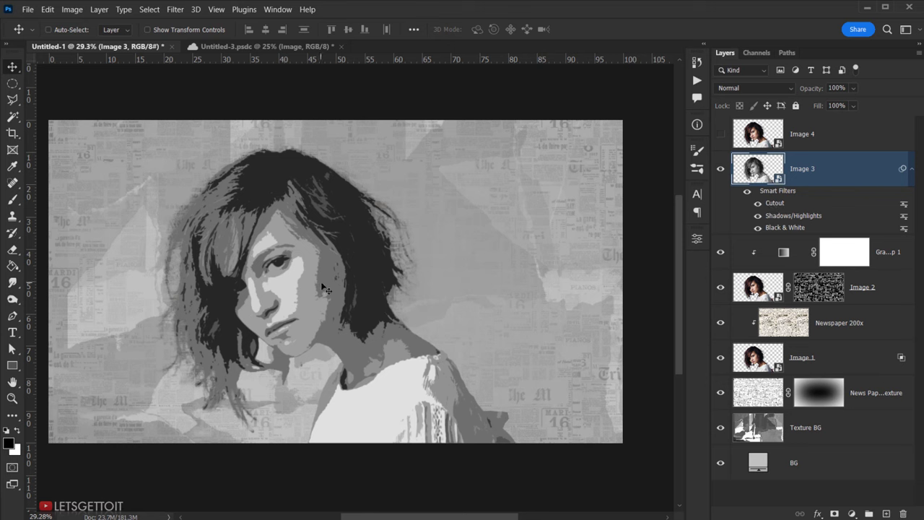
left_click(175, 9)
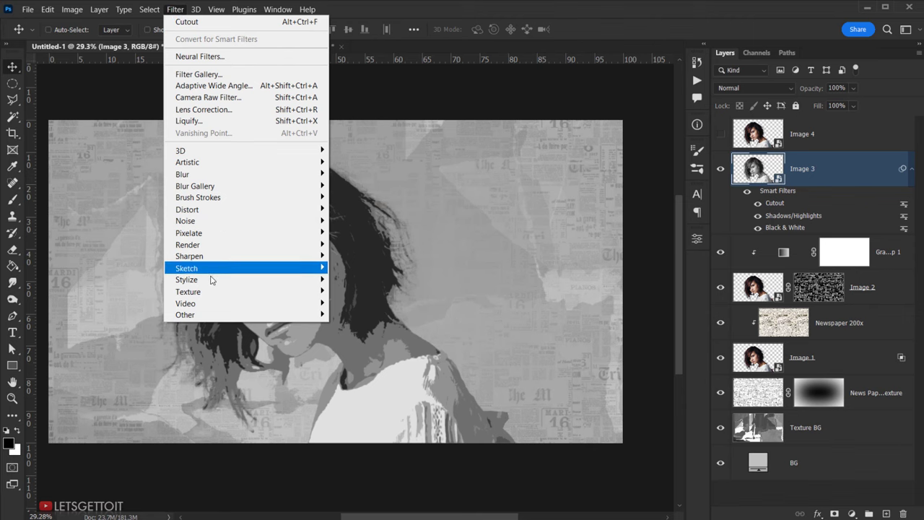
Apply an Oil Paint smart filter with Stylization 10, Cleanliness 10, Scale 0.1, Bristle Detail 0
mouse_move(212, 280)
left_click(365, 337)
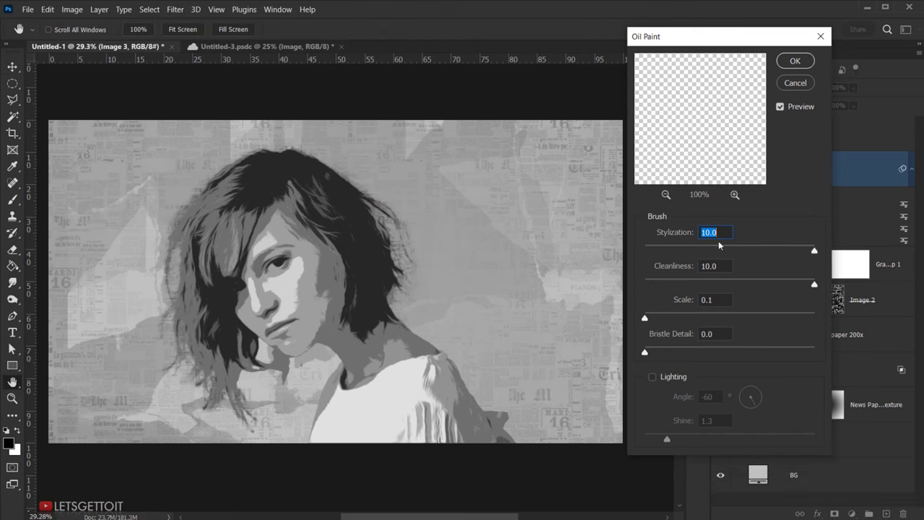
left_click(724, 233)
left_click(724, 265)
key("Tab")
left_click(645, 318)
left_click(645, 351)
left_click(794, 60)
scroll(294, 336, "up", 2)
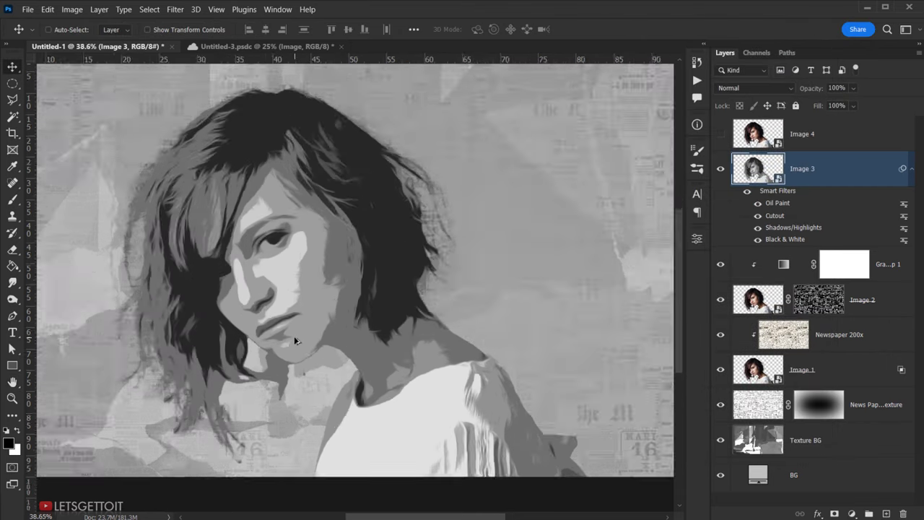
scroll(294, 336, "up", 1)
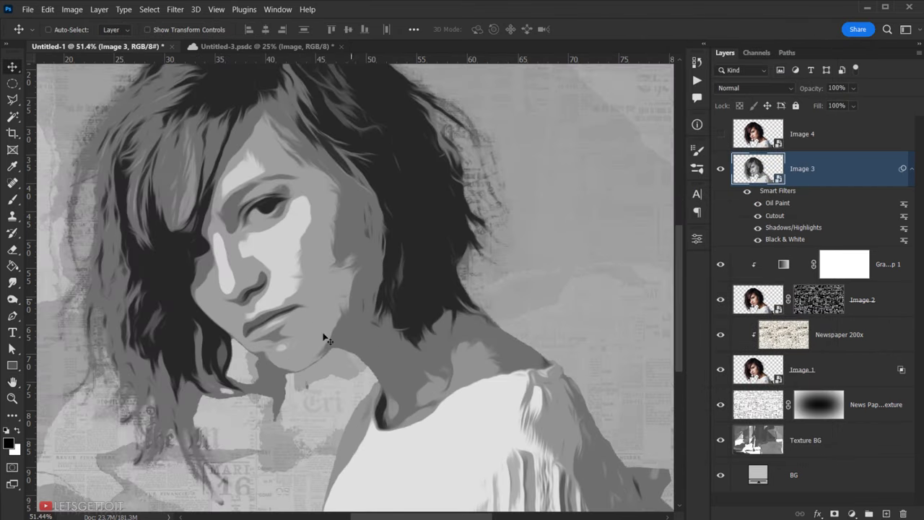
scroll(326, 339, "down", 4)
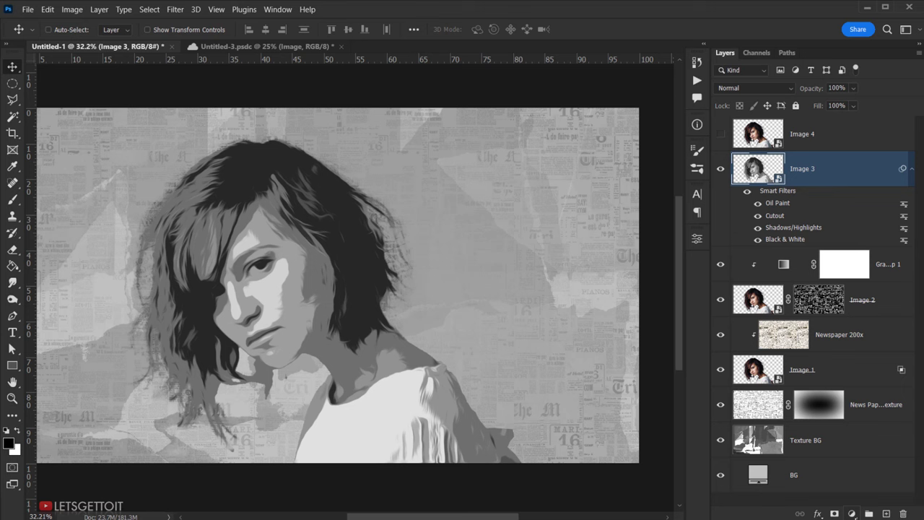
left_click(851, 513)
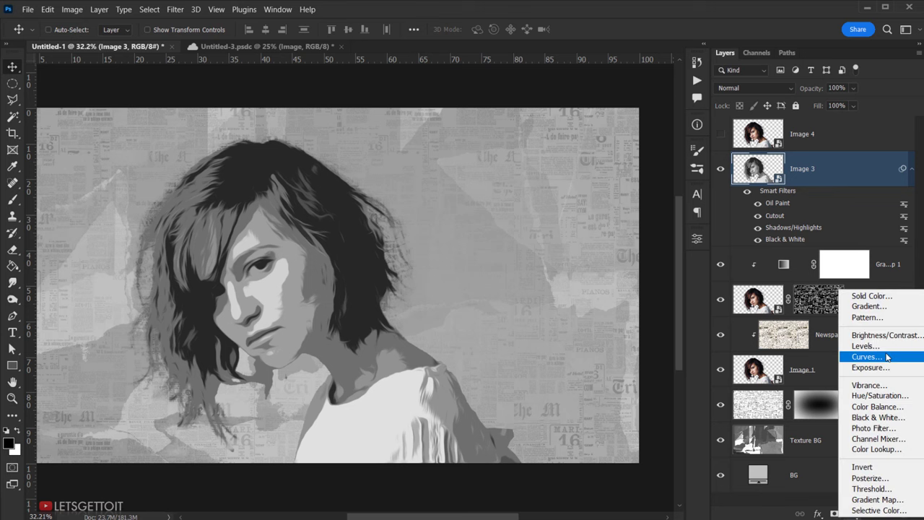
left_click(881, 347)
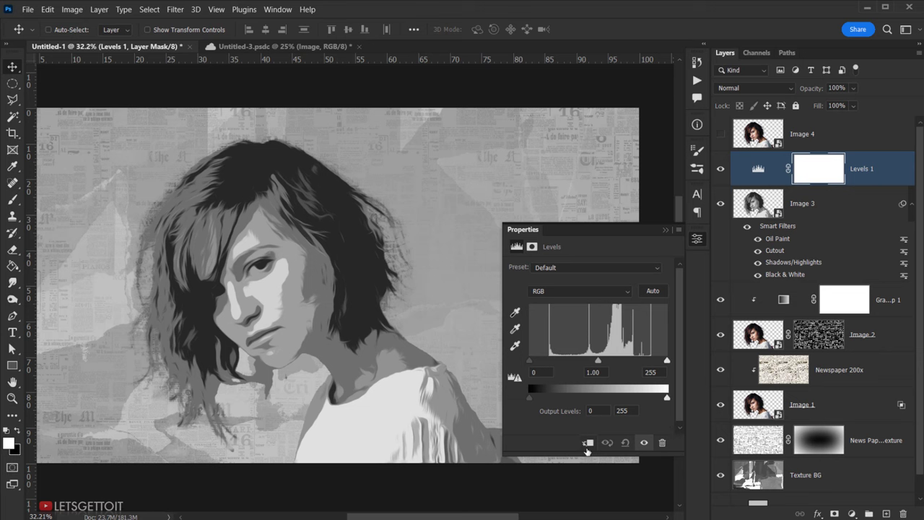
left_click(587, 445)
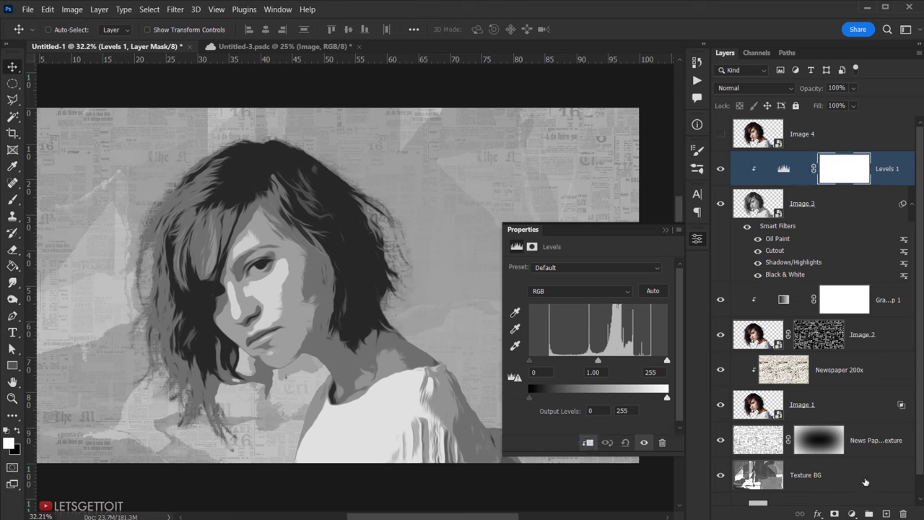
left_click(851, 513)
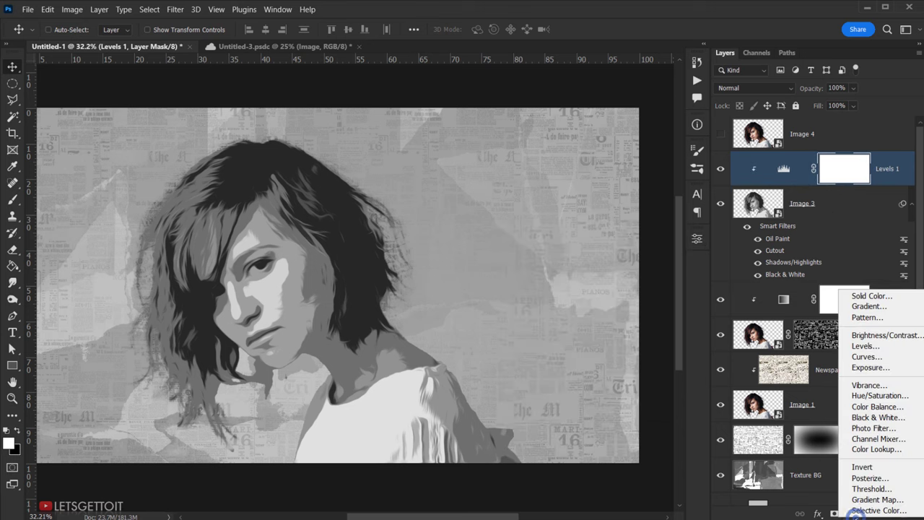
left_click(870, 478)
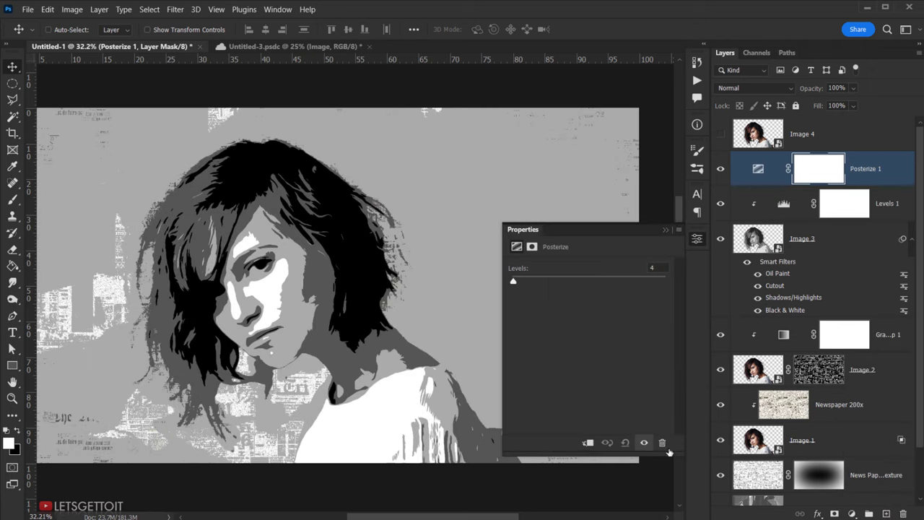
left_click(588, 442)
left_click(653, 267)
left_click(665, 229)
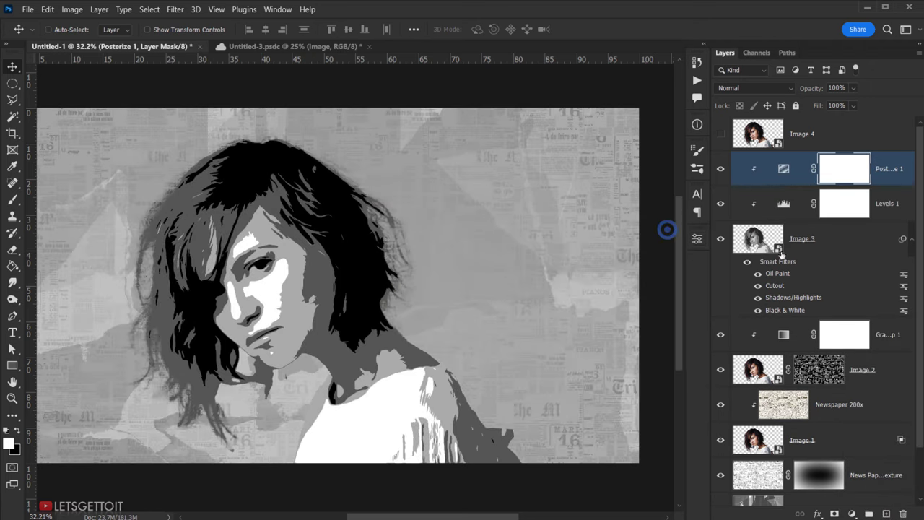
left_click(782, 205)
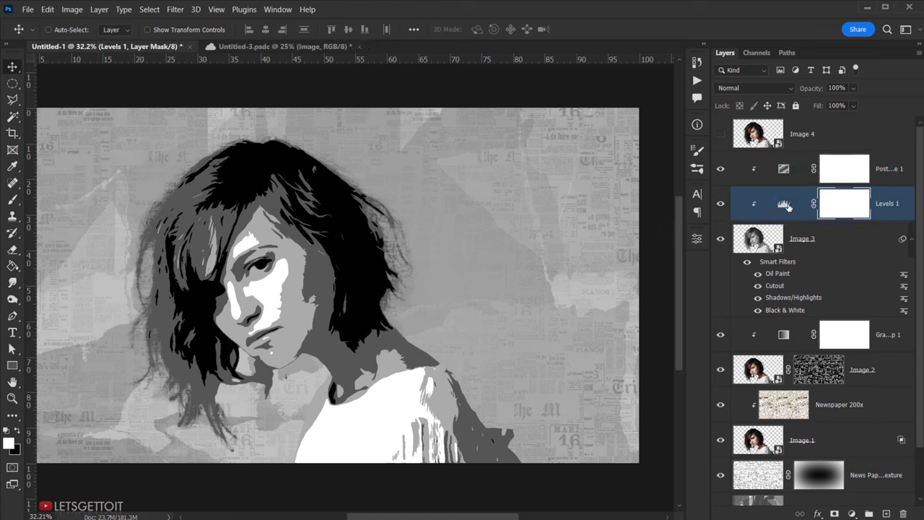
double_click(783, 205)
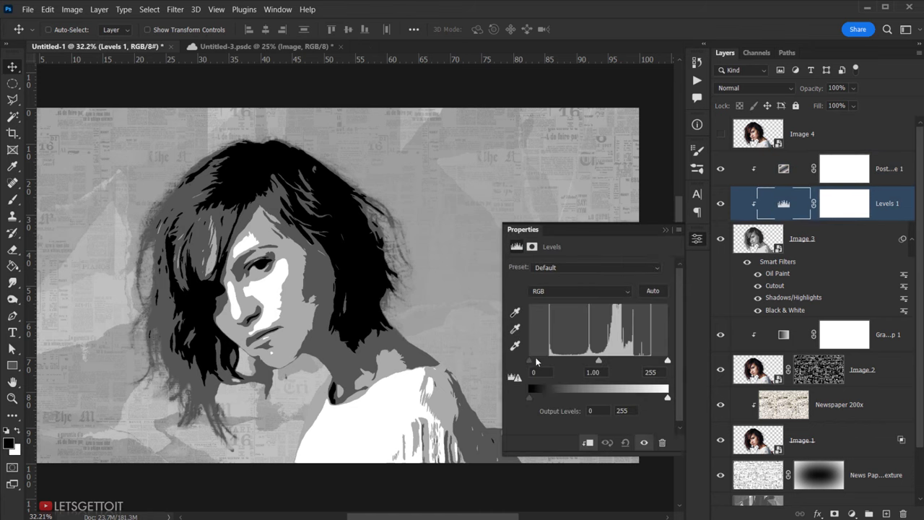
left_click_drag(536, 361, 503, 363)
mouse_move(597, 365)
left_mouse_down()
mouse_move(625, 365)
mouse_move(576, 369)
mouse_move(598, 365)
left_mouse_up()
left_click(594, 372)
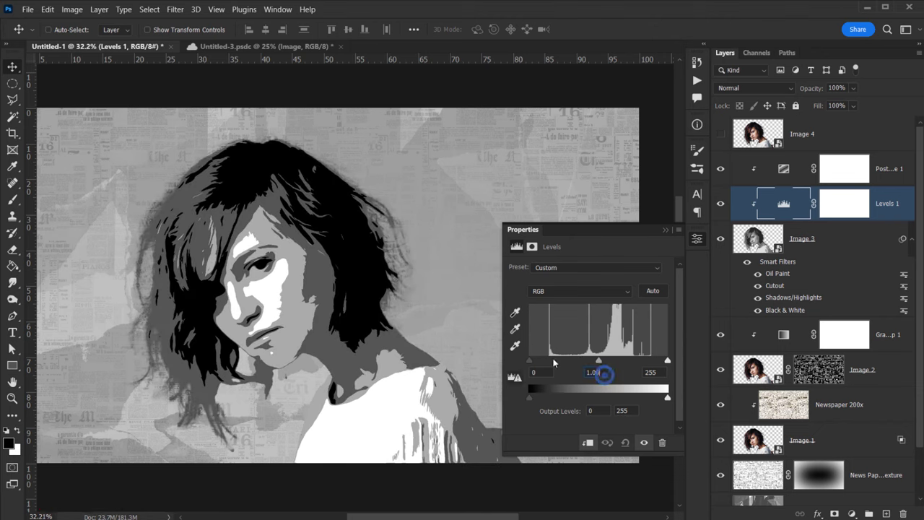
left_click(665, 232)
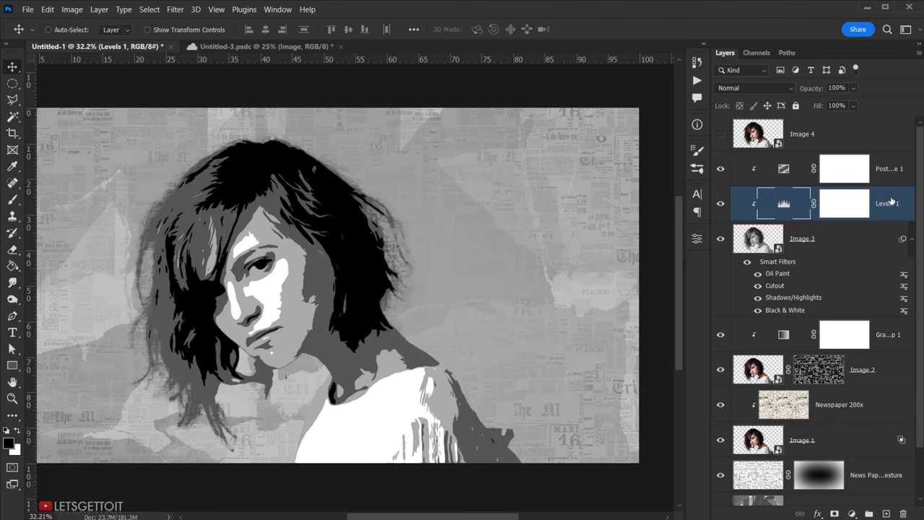
left_click(869, 243)
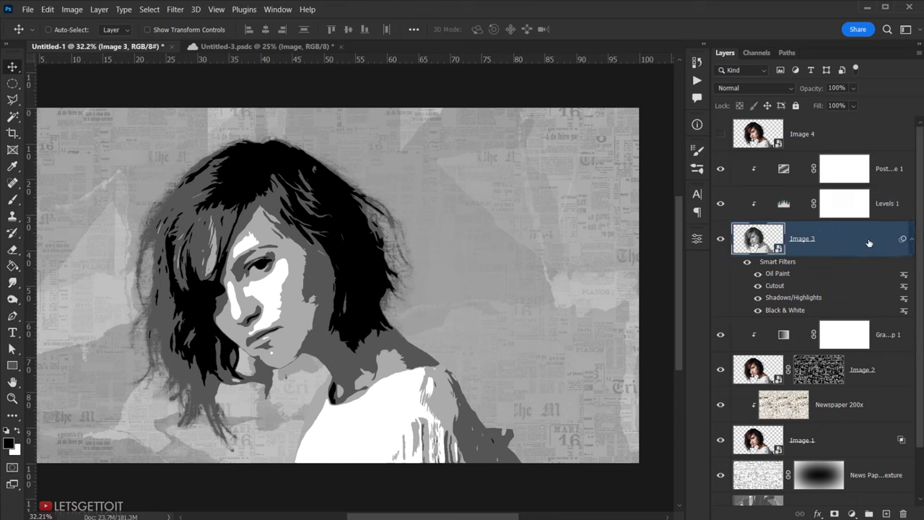
Check the layers beneath, then add a layer mask to Image 3
left_click(721, 239)
left_click(720, 238)
left_click(840, 375)
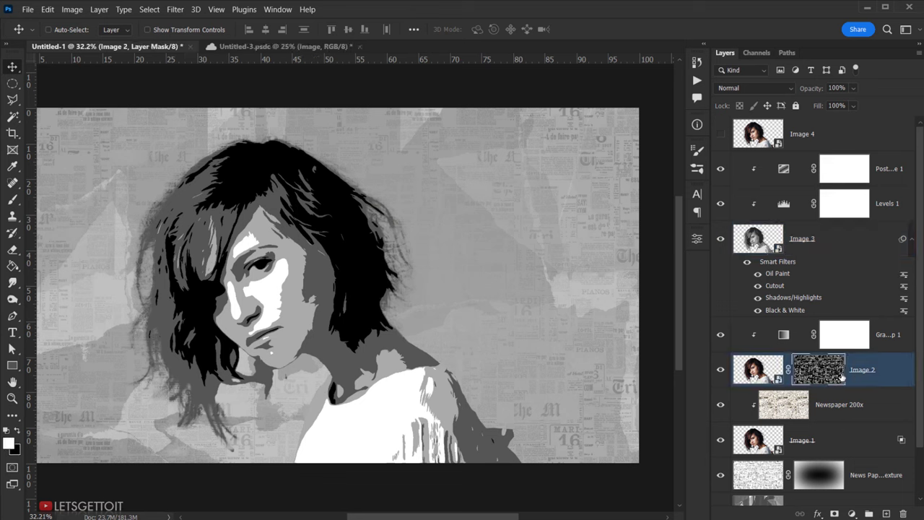
left_click(815, 244)
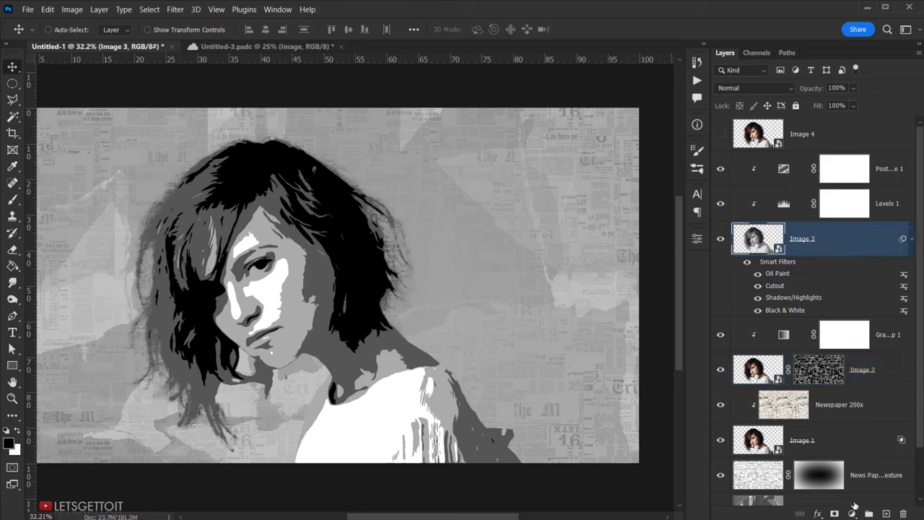
left_click(834, 514)
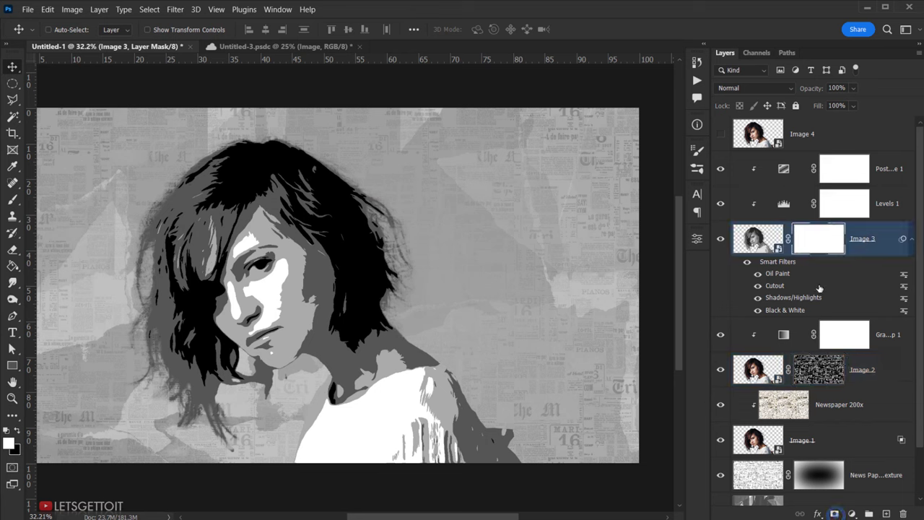
Paste the newspaper texture into Image 3's mask, deselect, and bring up Levels for it
left_click(826, 243, "alt")
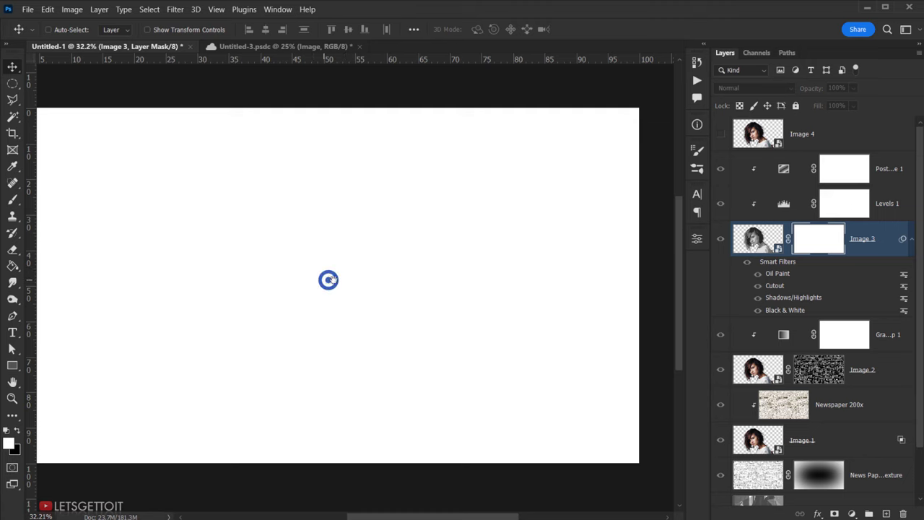
left_click_drag(329, 280, 361, 276)
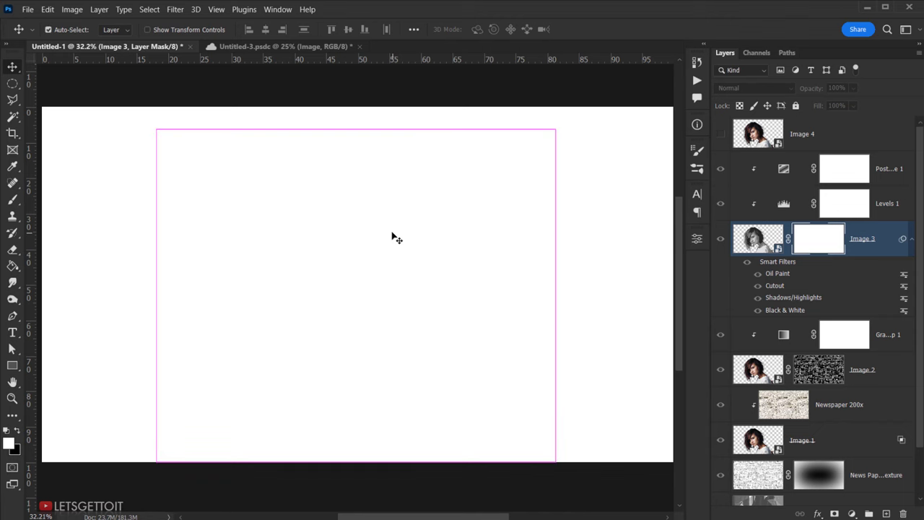
key("ctrl+v")
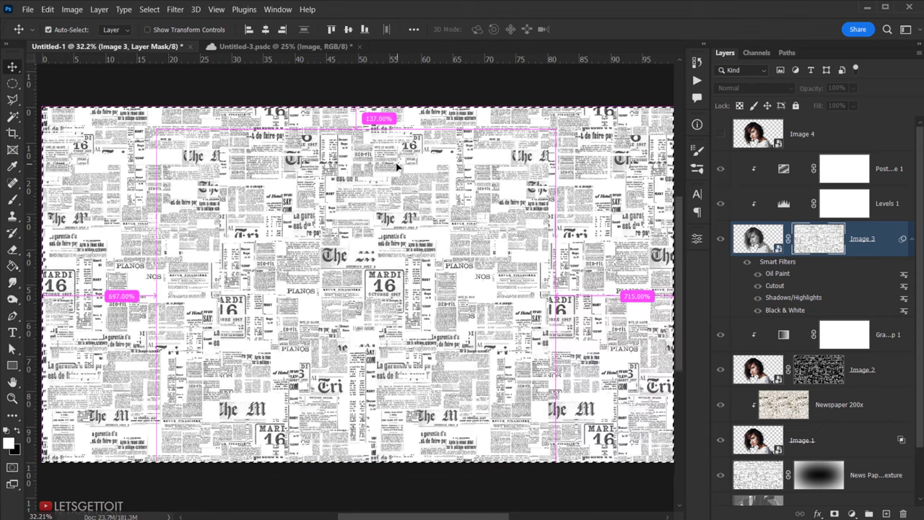
key("ctrl+d")
scroll(363, 185, "down", 1)
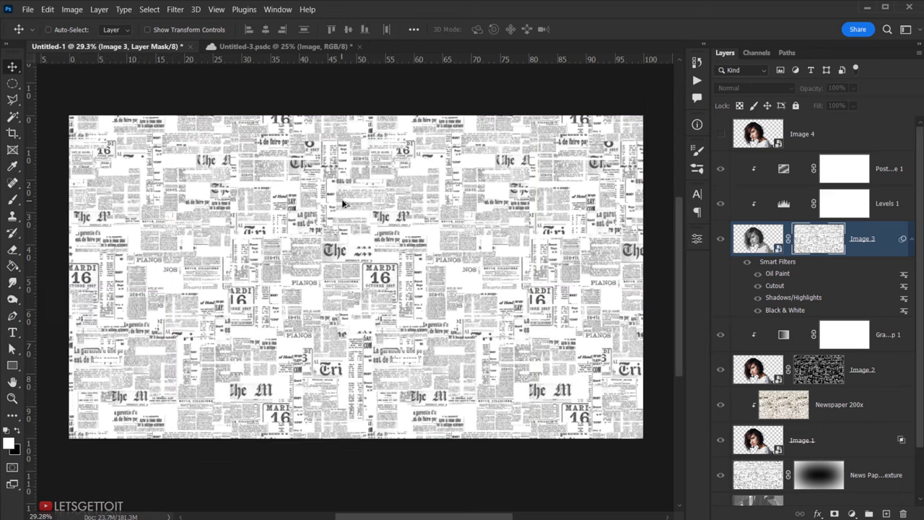
scroll(438, 209, "right", 1)
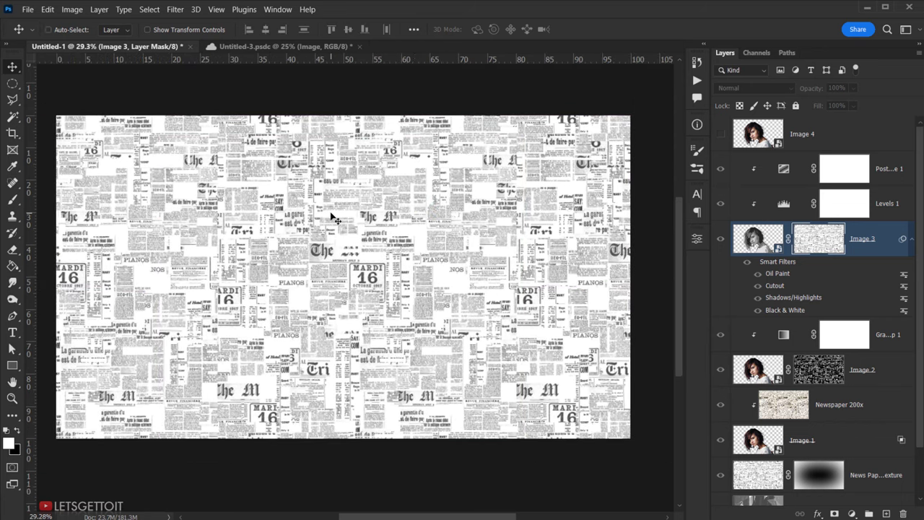
scroll(325, 189, "up", 1)
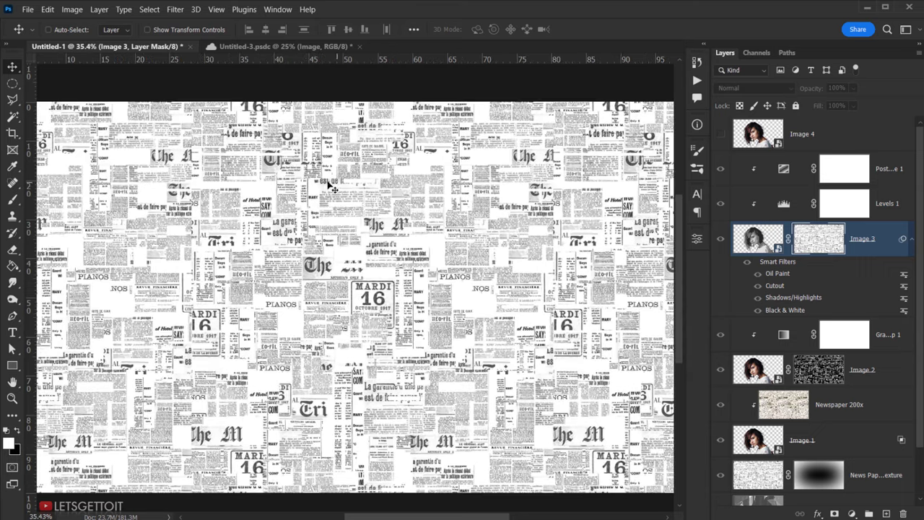
scroll(306, 209, "up", 1)
scroll(305, 226, "down", 3)
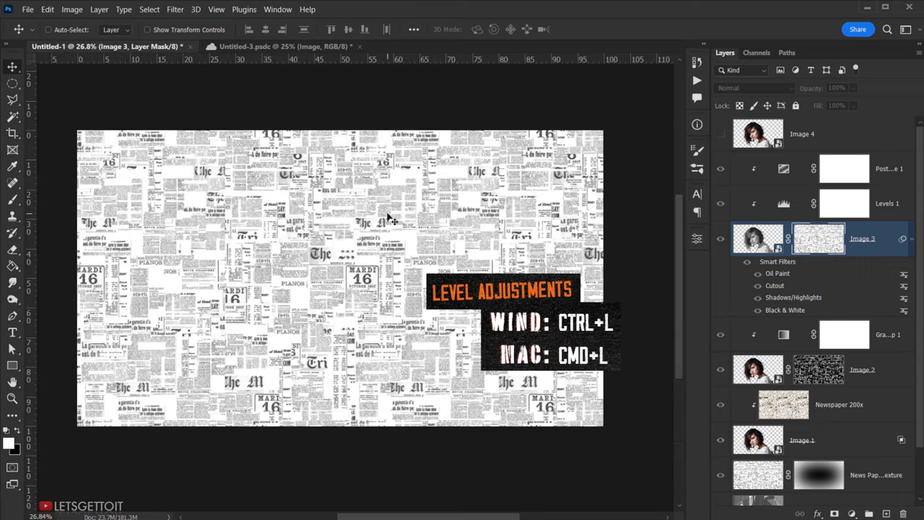
key("ctrl+l")
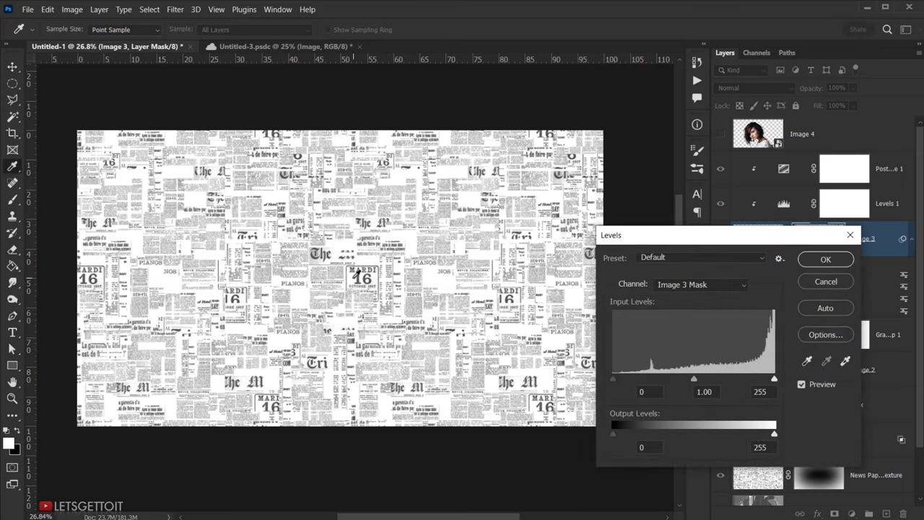
Raise the mask's Levels black input to about 138, then return to the Image 3 thumbnail
scroll(357, 272, "up", 2)
left_click_drag(614, 376, 700, 379)
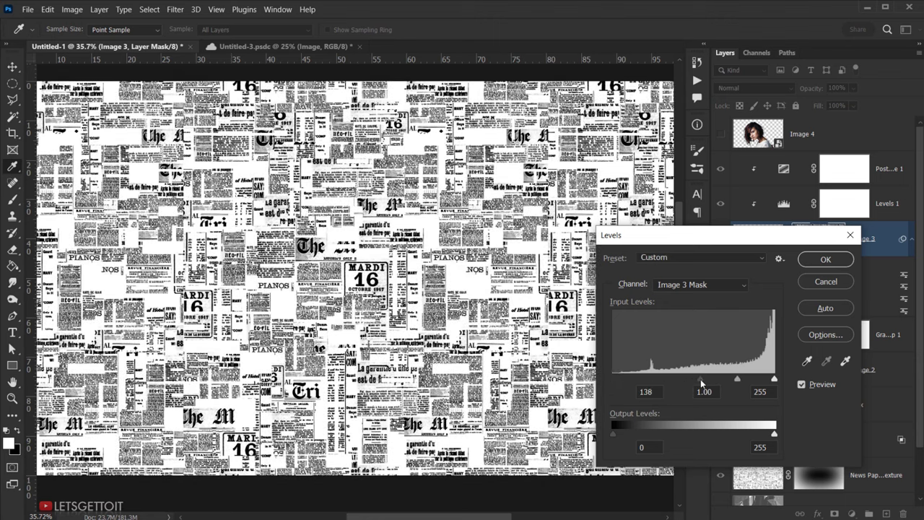
left_click(823, 259)
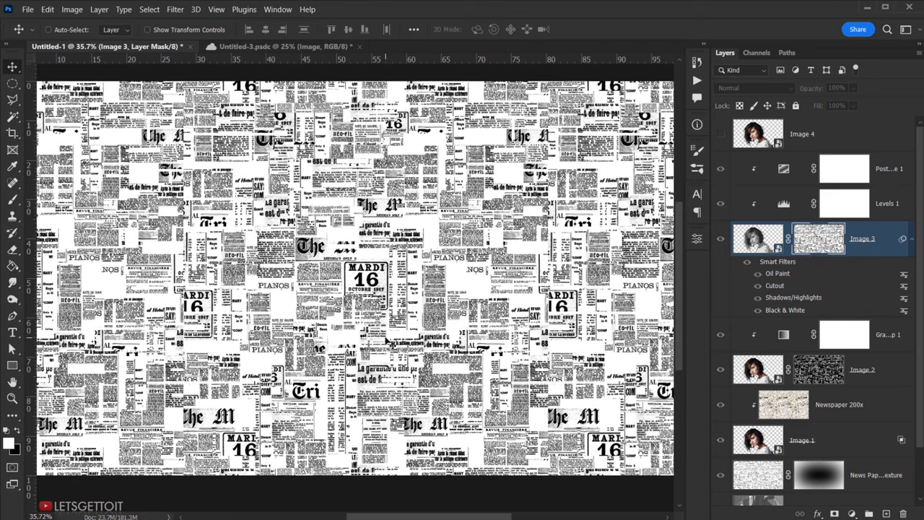
left_click(758, 238)
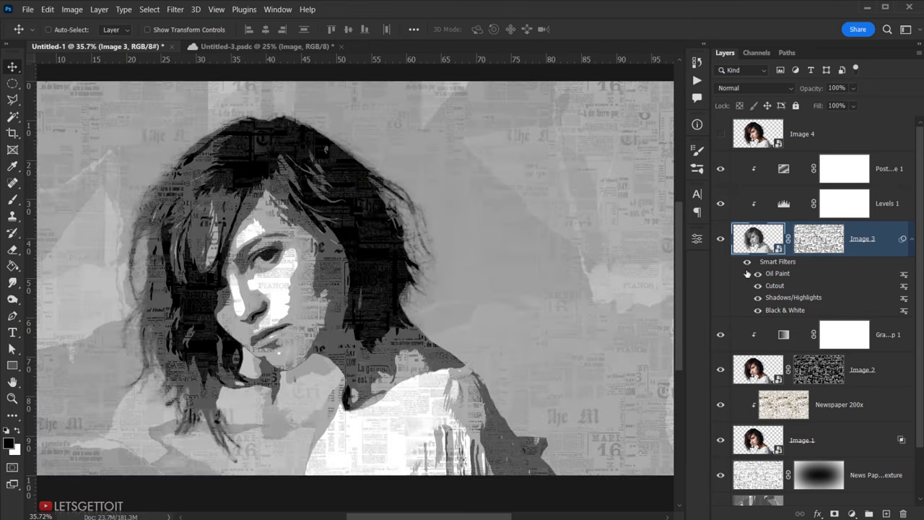
scroll(300, 337, "down", 3)
scroll(302, 339, "up", 2)
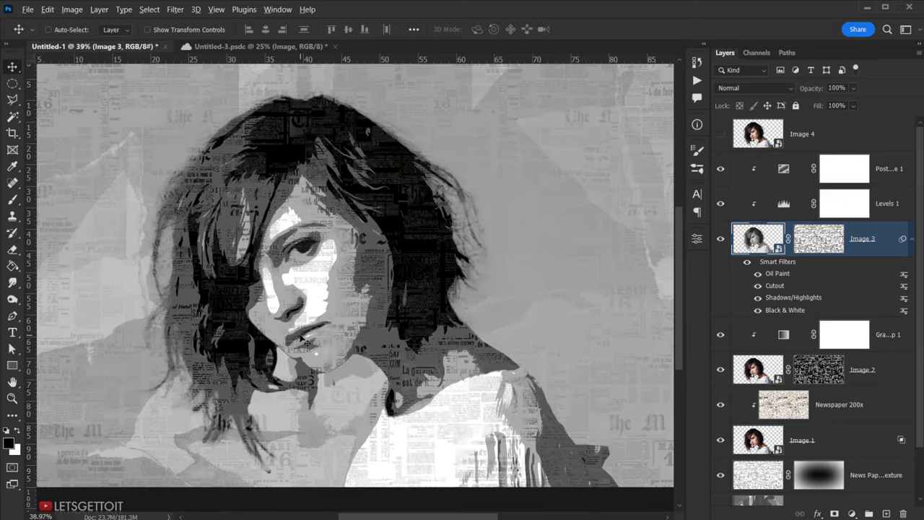
scroll(335, 337, "down", 1)
scroll(337, 337, "up", 2)
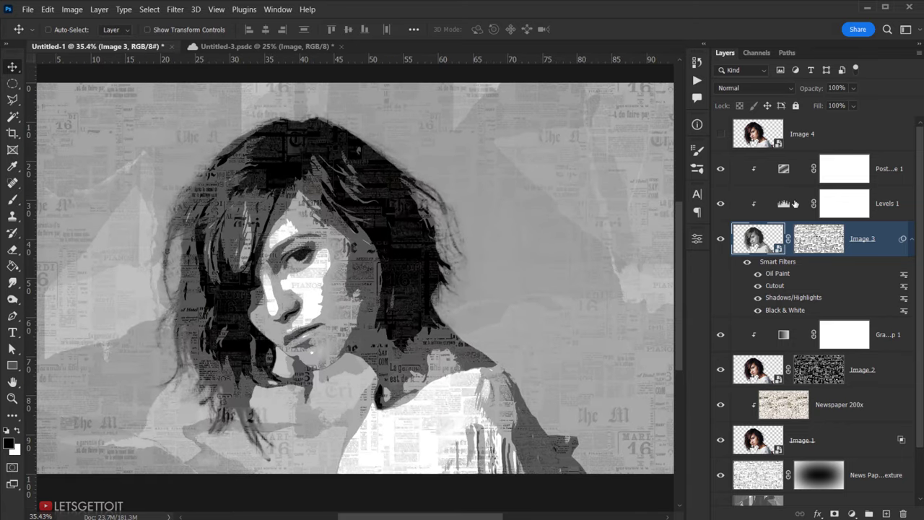
Set Image 3 to Hard Mix with 50% fill and collapse its Smart Filters list
left_click(771, 87)
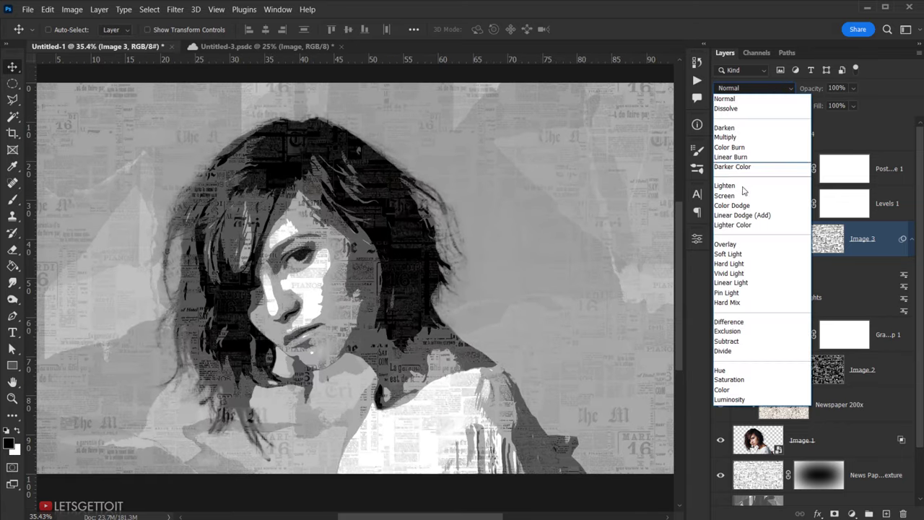
left_click(736, 302)
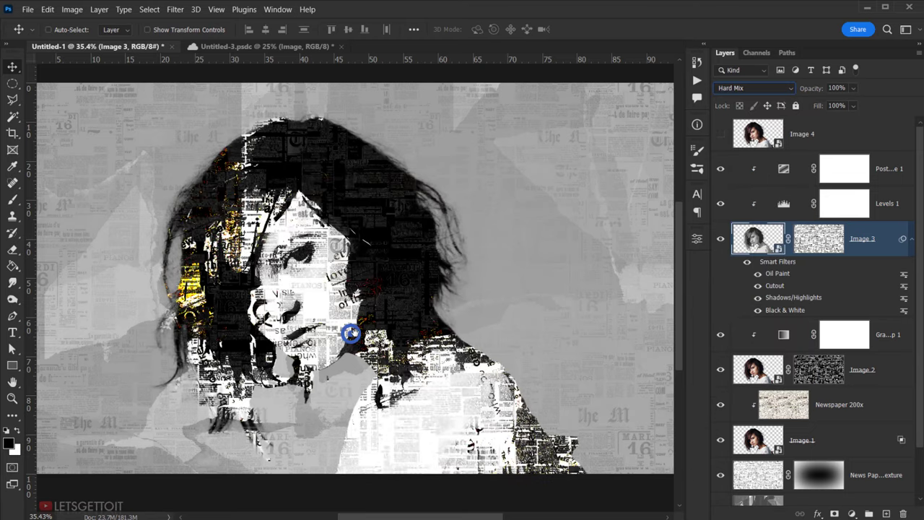
mouse_move(341, 336)
left_mouse_down()
mouse_move(354, 333)
mouse_move(311, 329)
mouse_move(339, 335)
left_mouse_up()
left_click(845, 106)
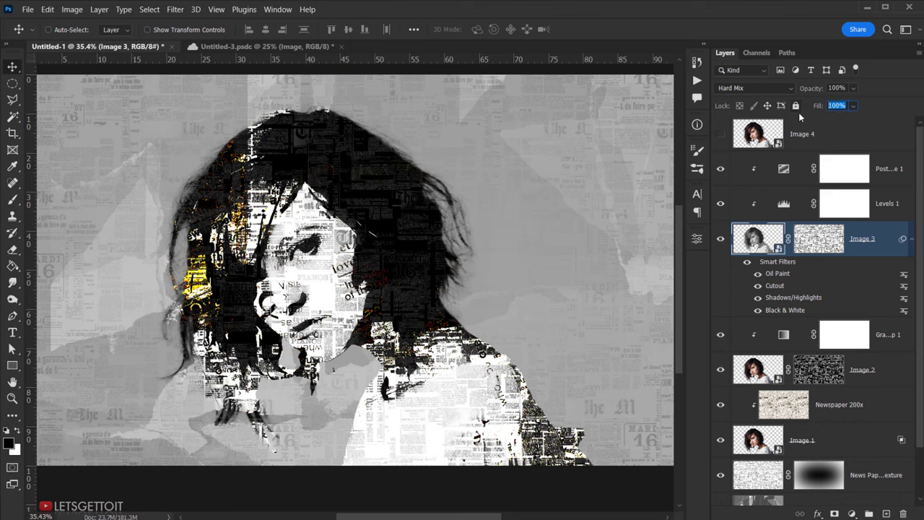
type("50")
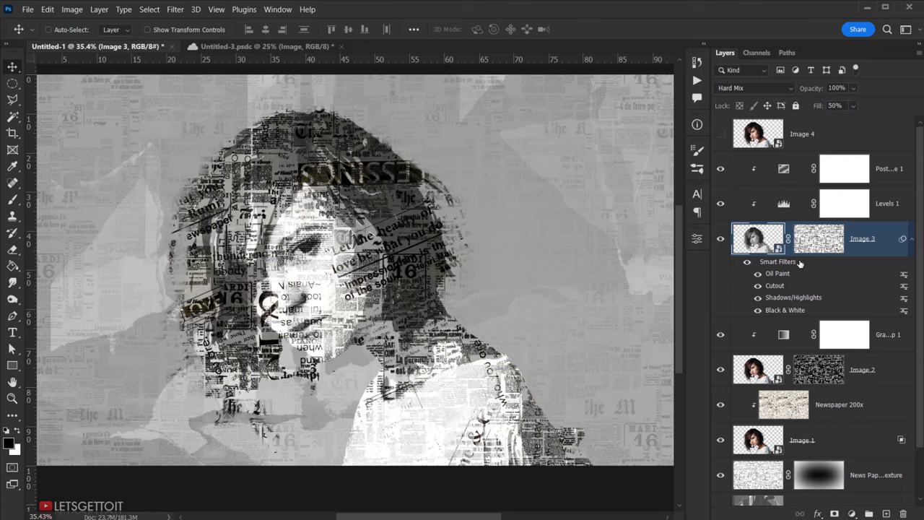
left_click(720, 239)
left_click(720, 238)
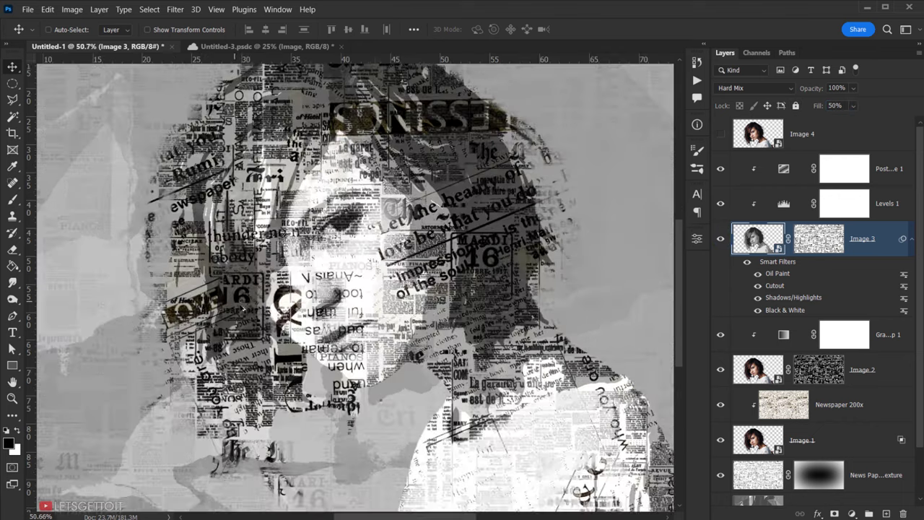
scroll(355, 336, "up", 2)
left_click_drag(355, 337, 356, 346)
scroll(355, 346, "down", 4)
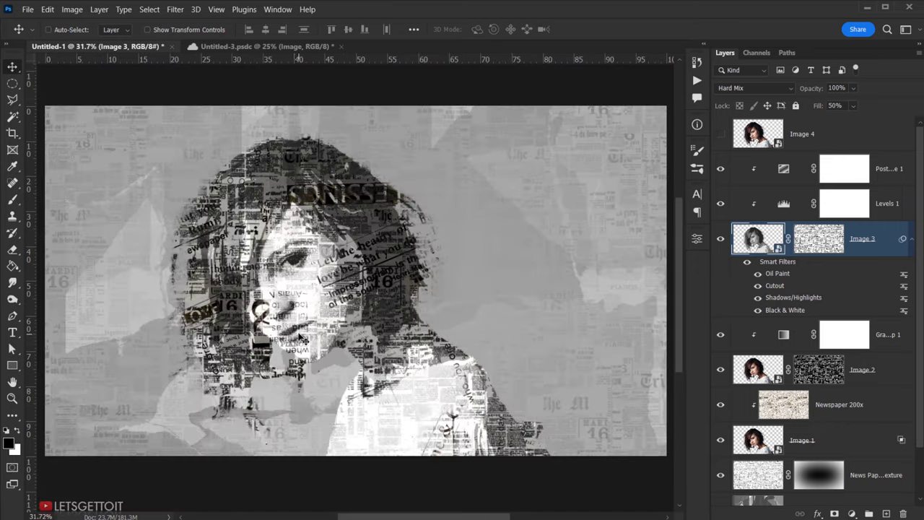
left_click(912, 239)
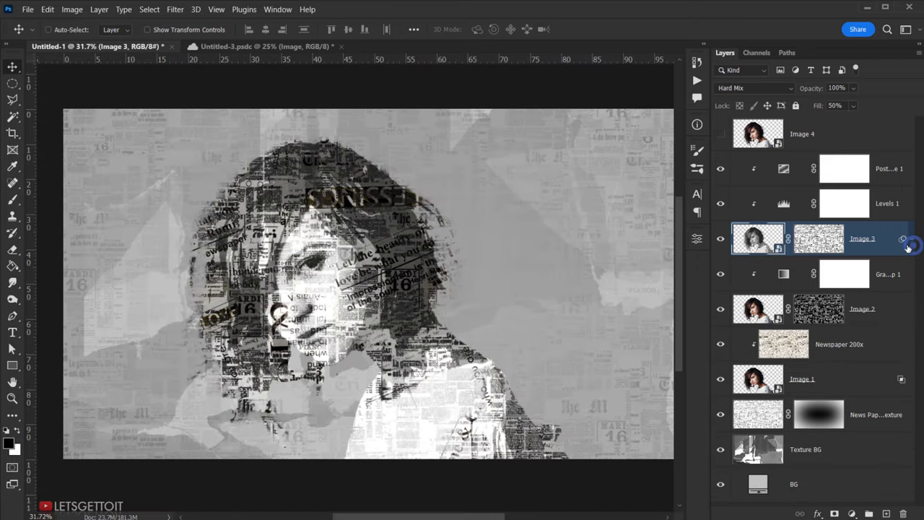
Experiment with the Levels 1 sliders, then enter a midtone gamma of 0.90
double_click(782, 204)
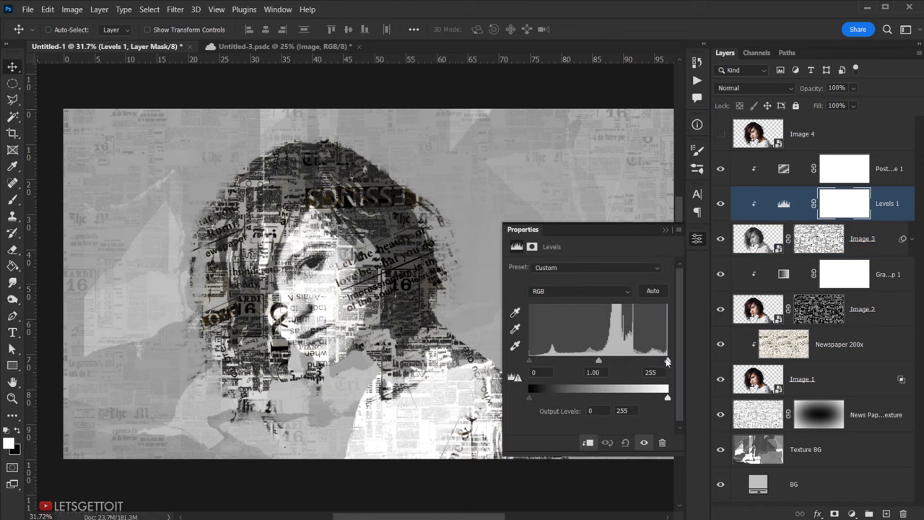
mouse_move(666, 361)
left_mouse_down()
mouse_move(650, 361)
mouse_move(666, 361)
left_mouse_up()
mouse_move(598, 361)
left_mouse_down()
mouse_move(582, 362)
mouse_move(620, 361)
mouse_move(604, 361)
left_mouse_up()
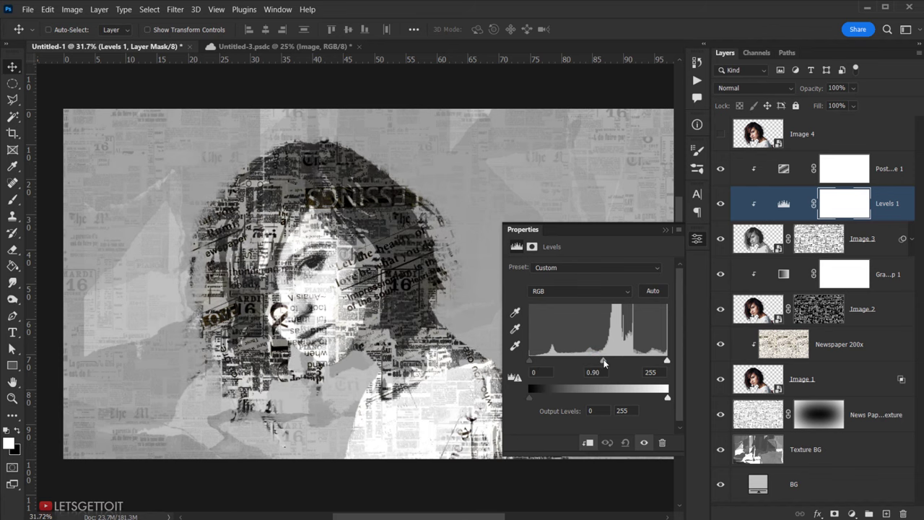
mouse_move(529, 360)
left_mouse_down()
mouse_move(561, 362)
mouse_move(529, 361)
left_mouse_up()
left_click_drag(603, 361, 667, 361)
left_click_drag(611, 360, 606, 363)
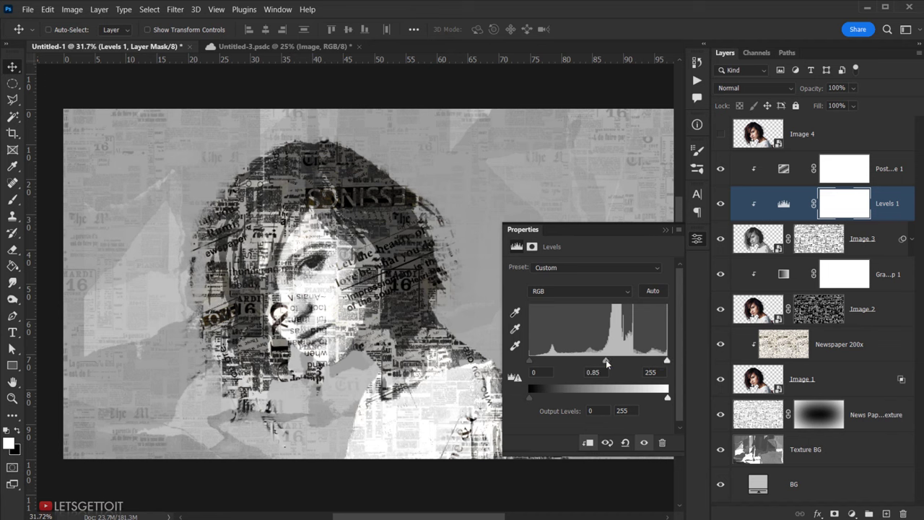
left_click(599, 372)
key("BackSpace")
key("BackSpace")
type("90")
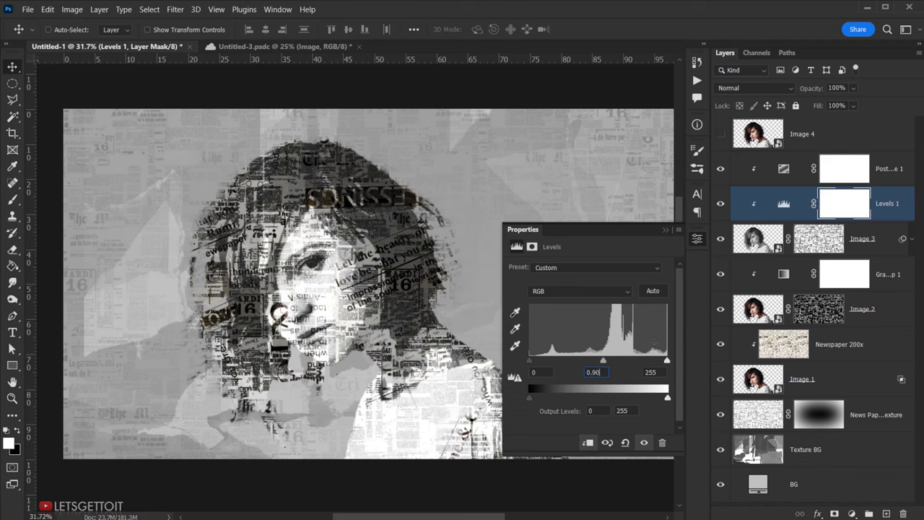
left_click(664, 230)
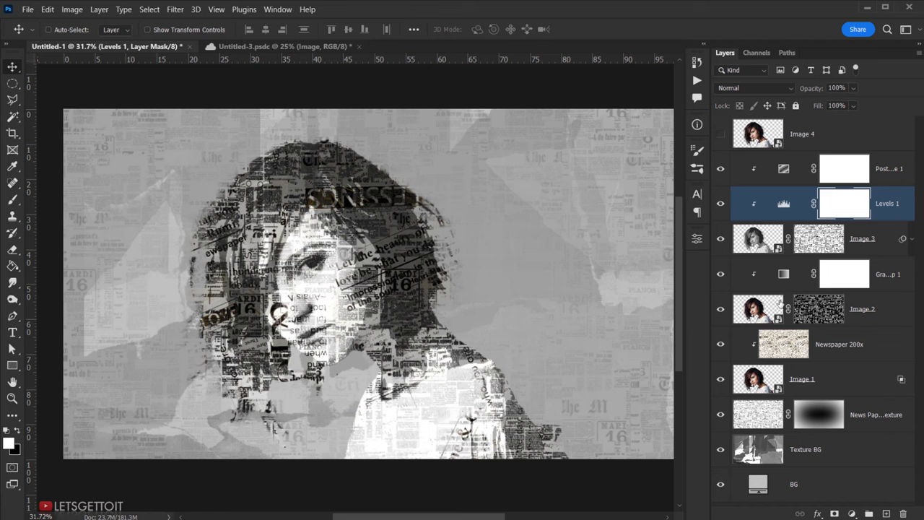
left_click(832, 140)
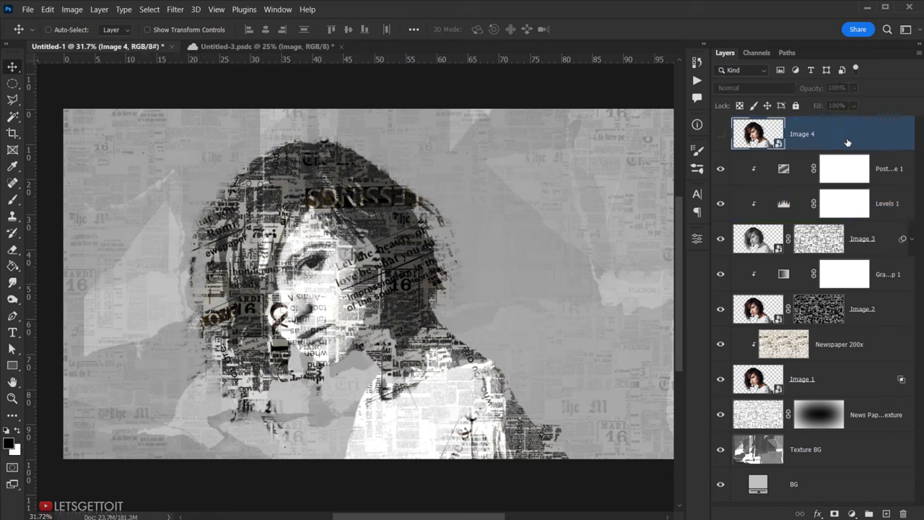
Show Image 4 and blend it in Color mode at 70% opacity
left_click(721, 135)
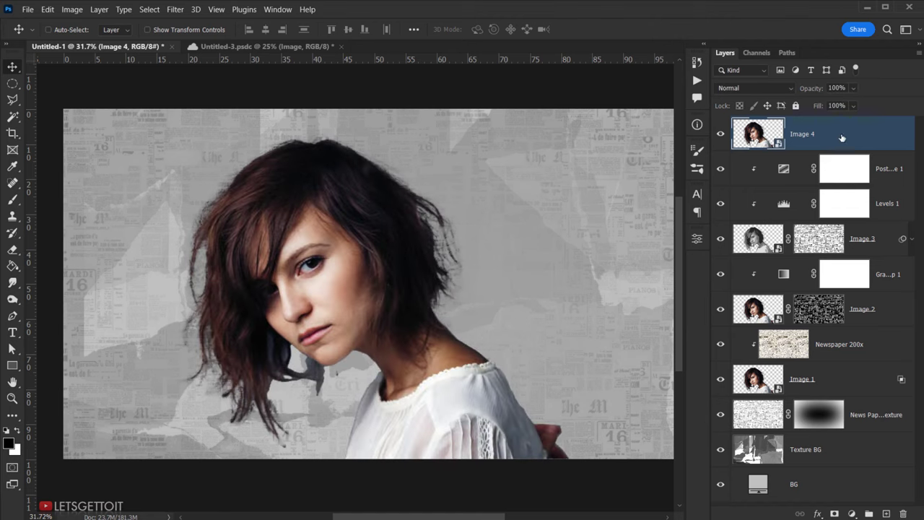
left_click(721, 135)
left_click(721, 135)
left_click(746, 87)
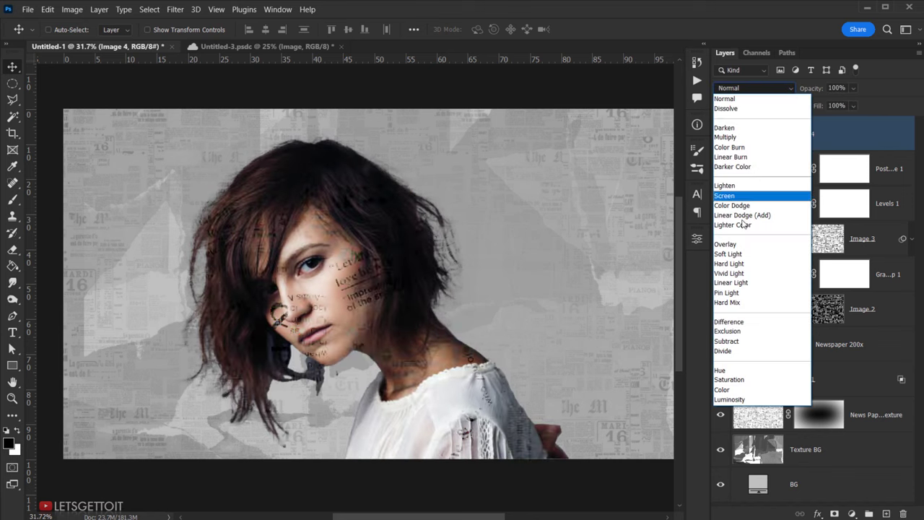
left_click(721, 389)
left_click(840, 88)
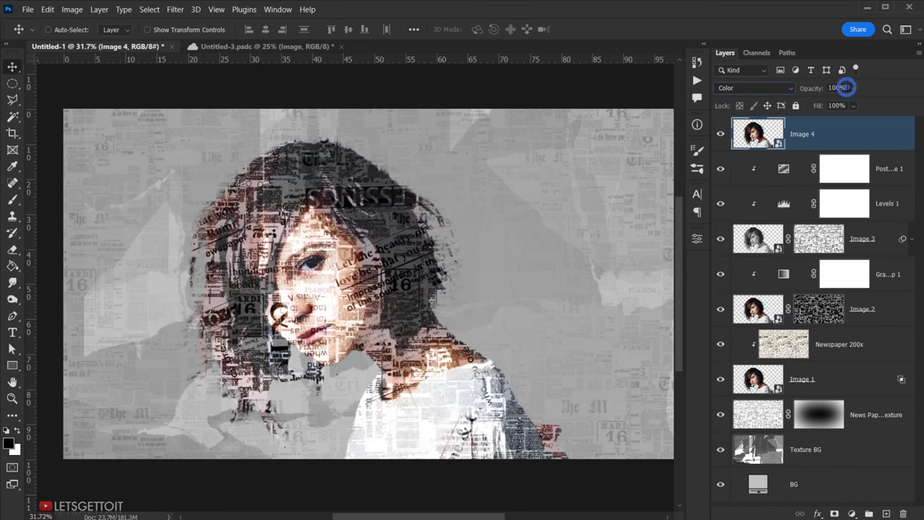
type("70")
key("Return")
Toggle Image 4 off and on to compare the colour tint up close
left_click(719, 133)
left_click(719, 134)
scroll(325, 315, "up", 3)
scroll(371, 327, "down", 1)
left_click(720, 135)
left_click(719, 137)
scroll(633, 177, "down", 3)
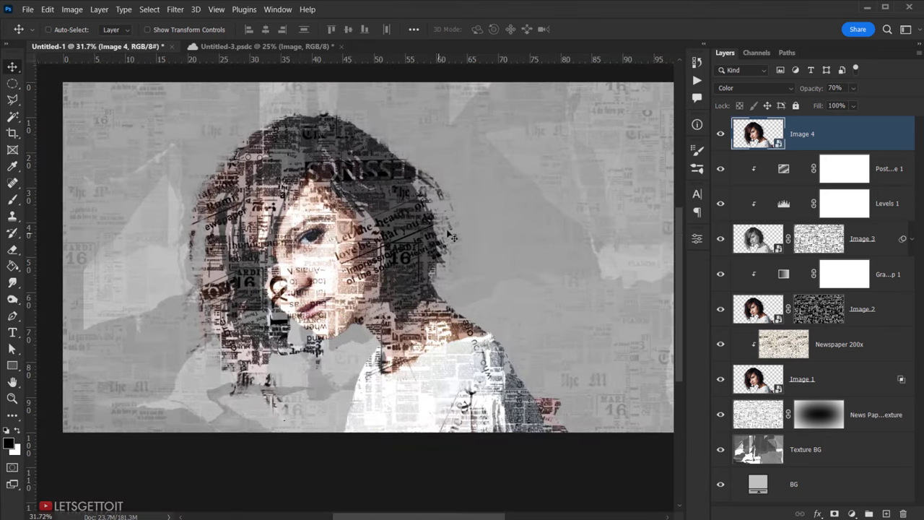
scroll(705, 262, "down", 1)
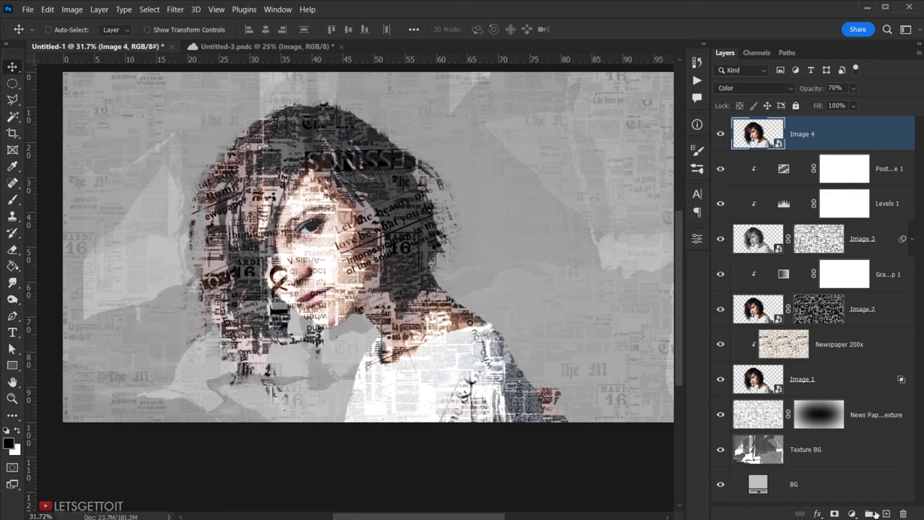
Drag News Paper_Top.jpg from the NewsPaper Effect folder onto the canvas and centre it
key("alt+Tab")
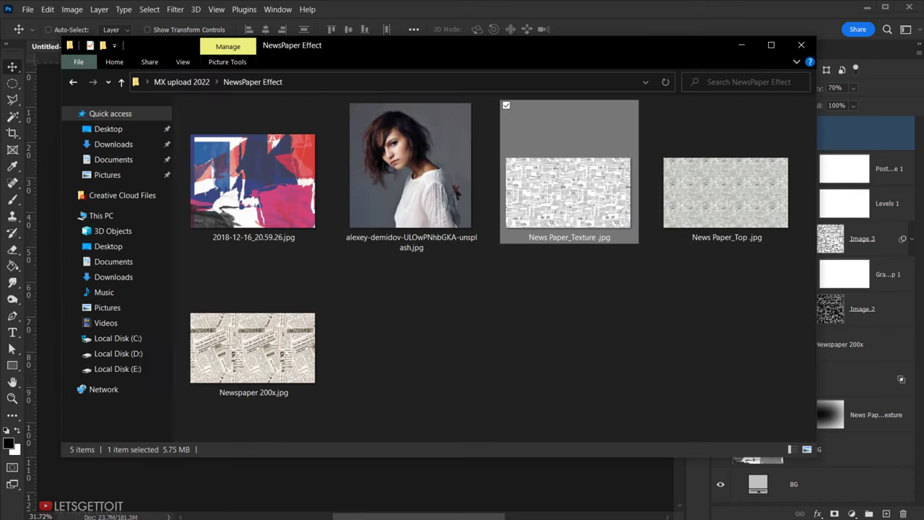
left_click(749, 204)
left_click_drag(746, 215, 366, 489)
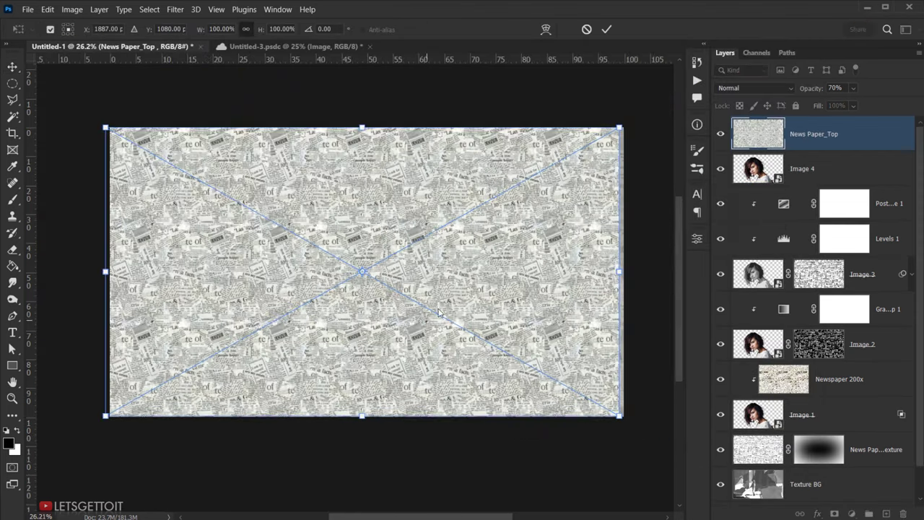
left_click_drag(438, 312, 440, 292)
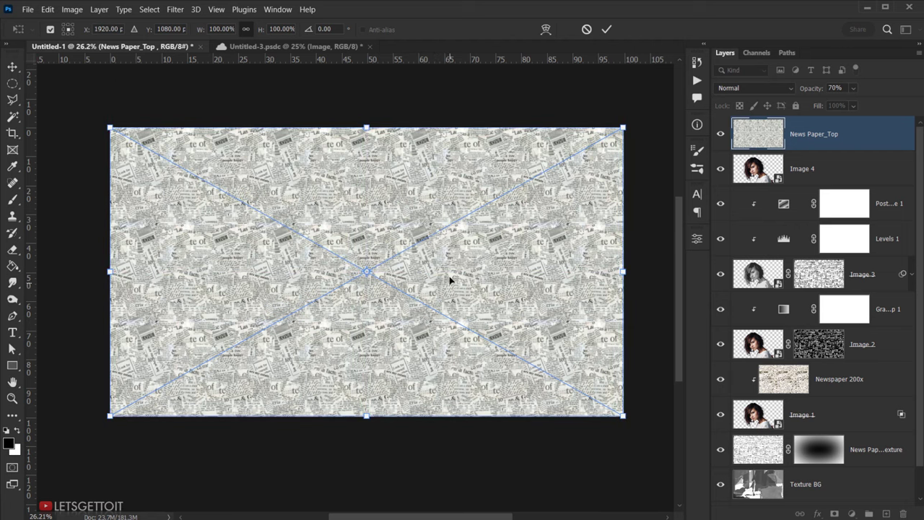
Commit the News Paper_Top placement and rasterize the layer
left_click(606, 29)
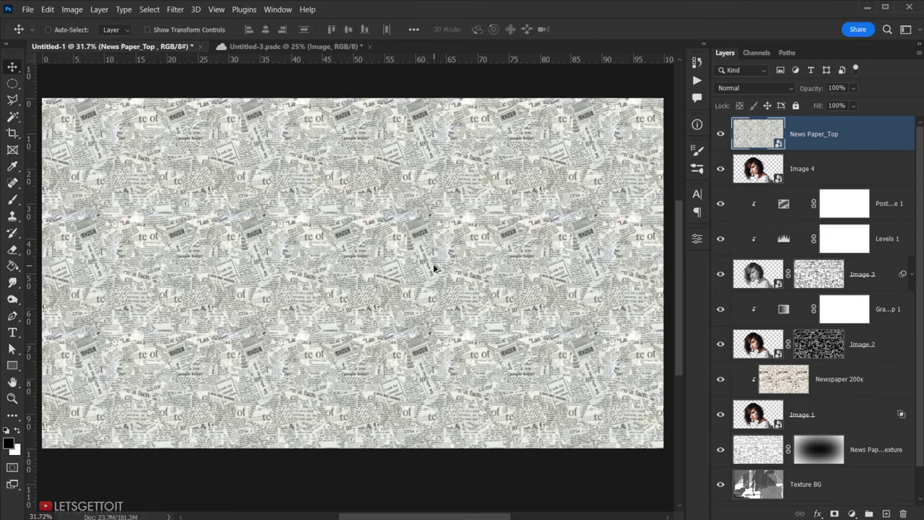
right_click(865, 141)
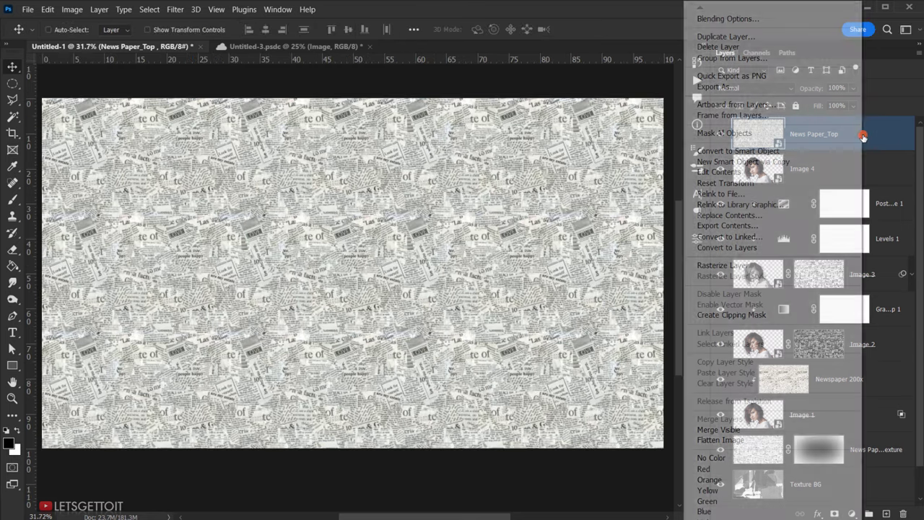
left_click(741, 266)
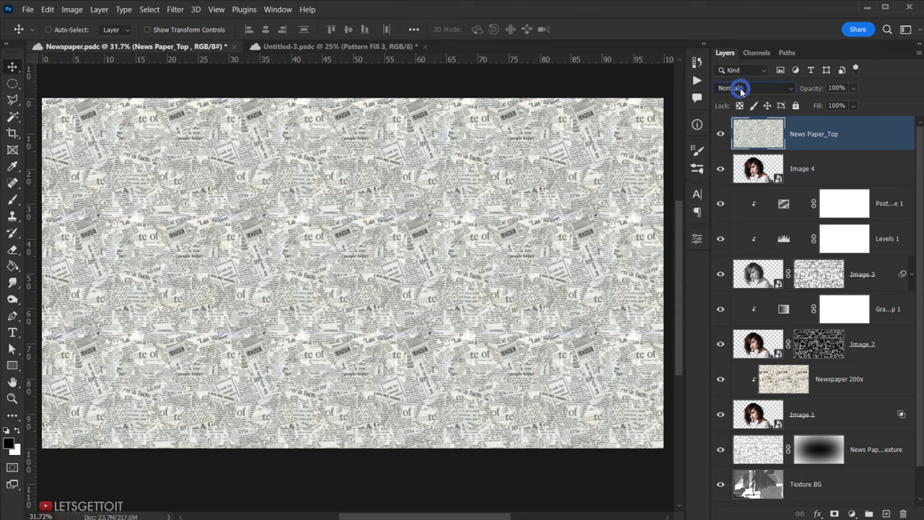
Set News Paper_Top to Multiply and toggle it to compare
left_click(739, 90)
left_click(739, 134)
scroll(423, 278, "up", 4)
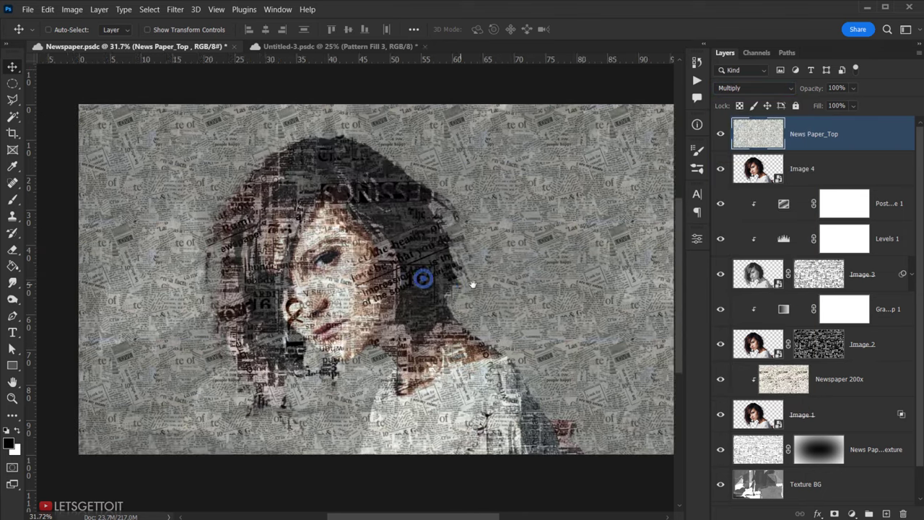
scroll(399, 299, "down", 4)
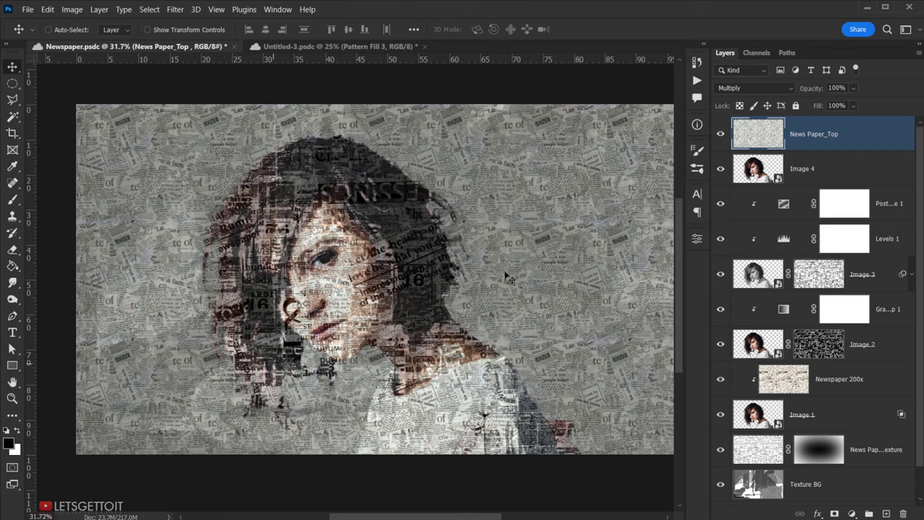
left_click(719, 136)
left_click(719, 136)
Add a black mask to News Paper_Top and pick the 484 px textured brush
left_click(835, 513, "alt")
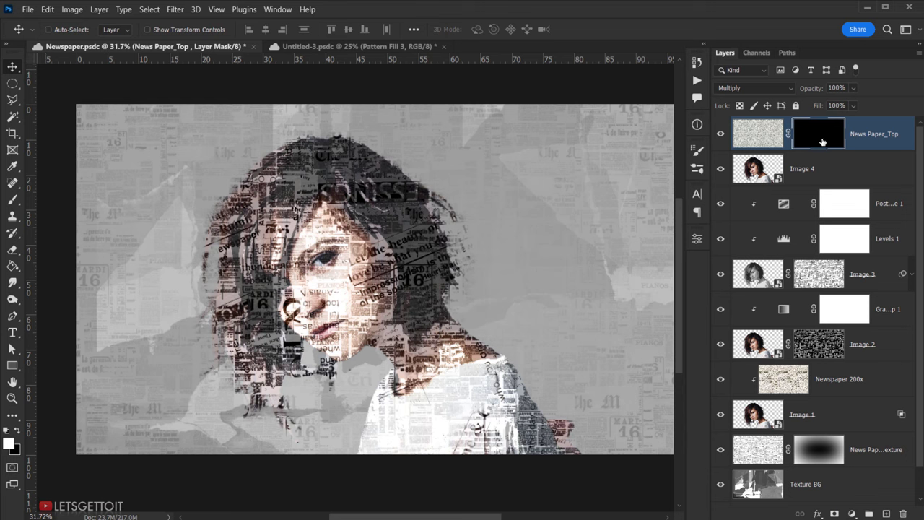
left_click(13, 199)
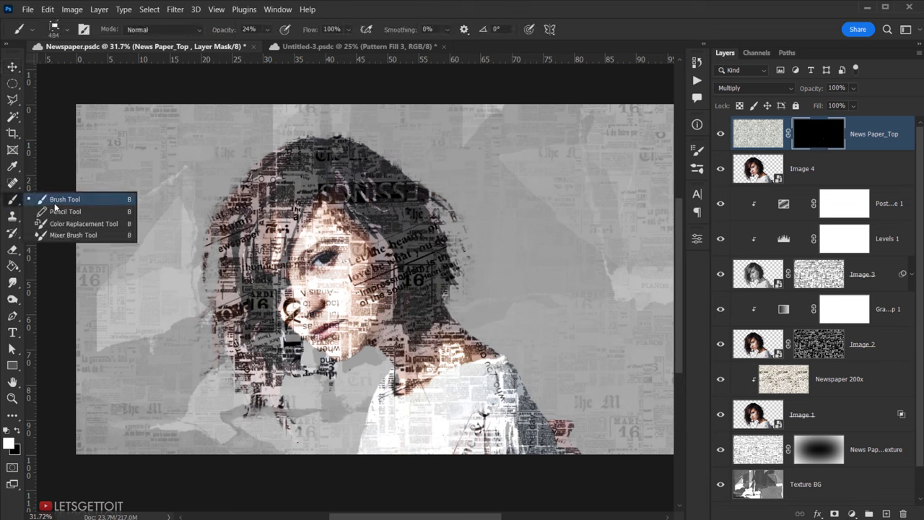
left_click(50, 200)
right_click(231, 190)
left_click(310, 398)
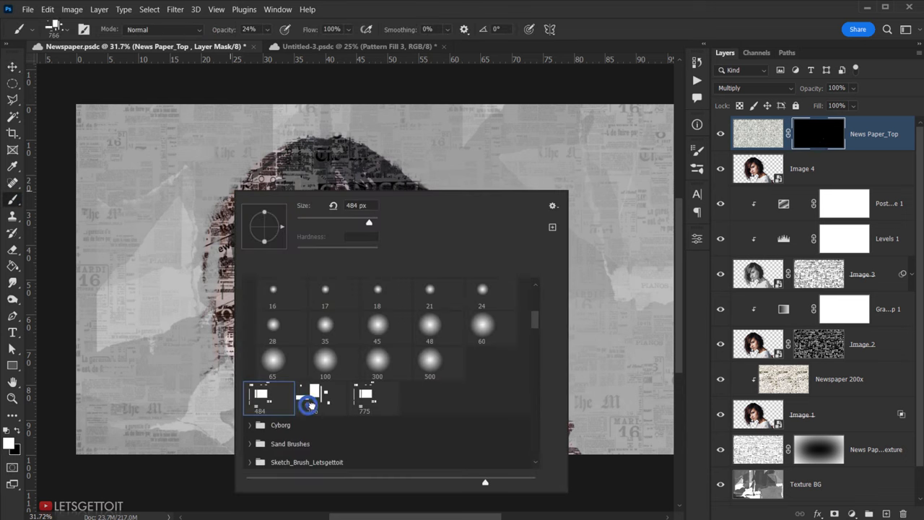
left_click(363, 401)
left_click(281, 407)
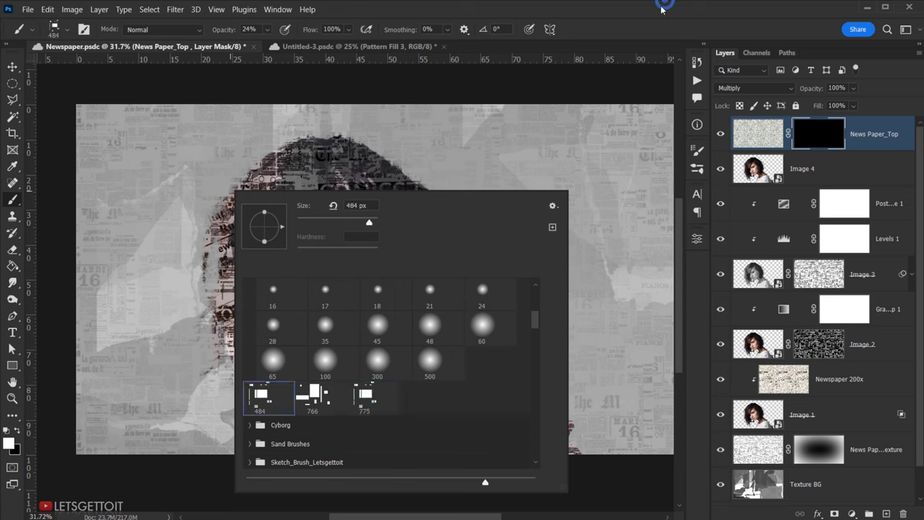
key("Return")
Enlarge the brush to about 635 px and set brush opacity to 100%
mouse_move(438, 196)
left_mouse_down()
mouse_move(448, 203)
mouse_move(421, 175)
mouse_move(422, 202)
mouse_move(413, 202)
left_mouse_up()
scroll(437, 196, "up", 2)
scroll(433, 205, "down", 1)
scroll(437, 202, "down", 1)
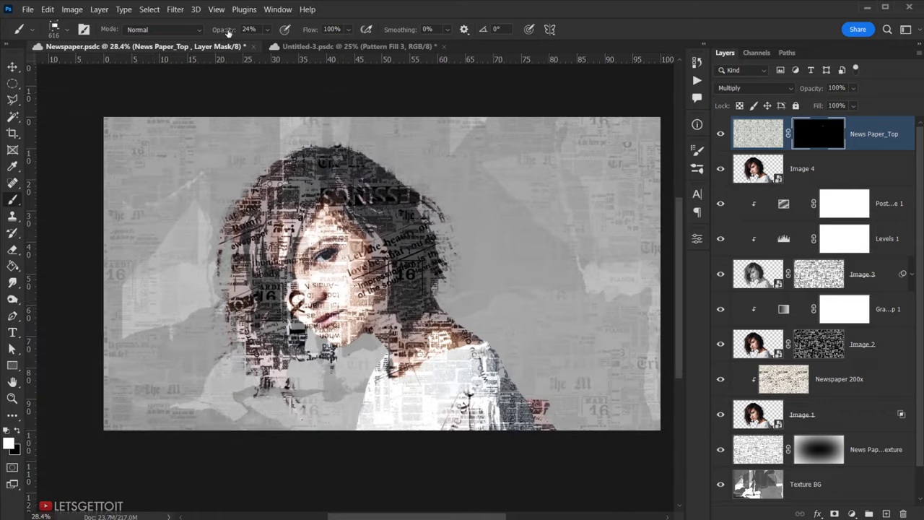
left_click(267, 29)
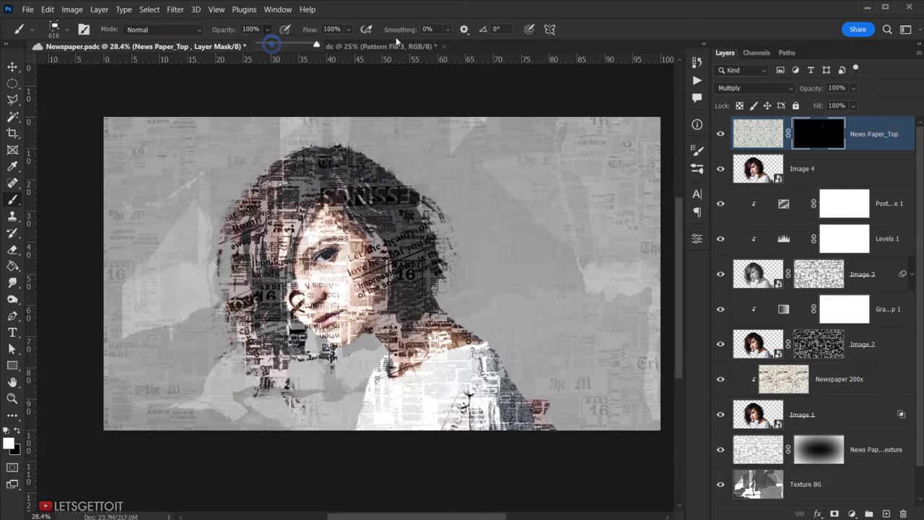
mouse_move(406, 155)
left_mouse_down()
mouse_move(404, 182)
mouse_move(412, 175)
mouse_move(402, 189)
mouse_move(412, 185)
left_mouse_up()
Paint newspaper patches into the mask beside the face, along the hair edge and shoulder
mouse_move(447, 254)
left_mouse_down()
mouse_move(470, 311)
mouse_move(529, 369)
left_mouse_up()
mouse_move(286, 154)
left_mouse_down()
mouse_move(220, 280)
mouse_move(318, 374)
mouse_move(364, 244)
mouse_move(531, 400)
mouse_move(462, 287)
mouse_move(332, 419)
left_mouse_up()
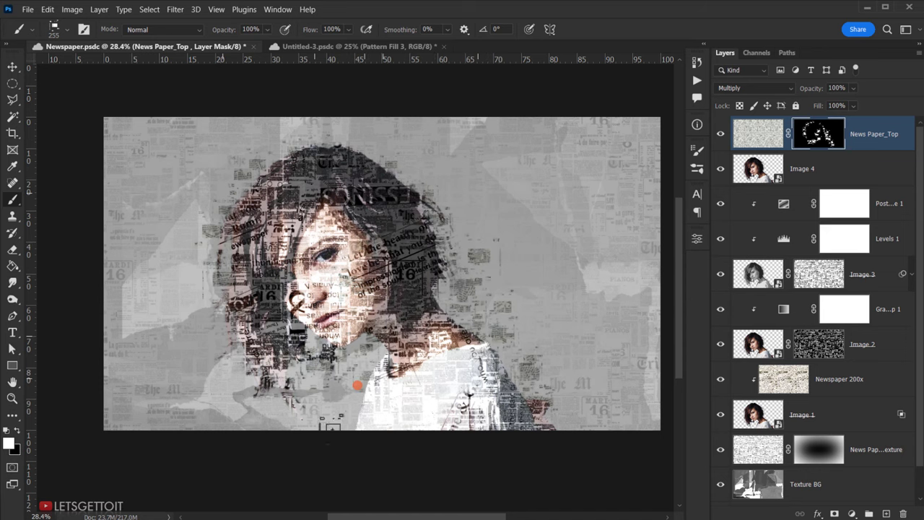
mouse_move(357, 386)
left_mouse_down()
mouse_move(527, 387)
mouse_move(567, 425)
mouse_move(244, 352)
mouse_move(201, 334)
left_mouse_up()
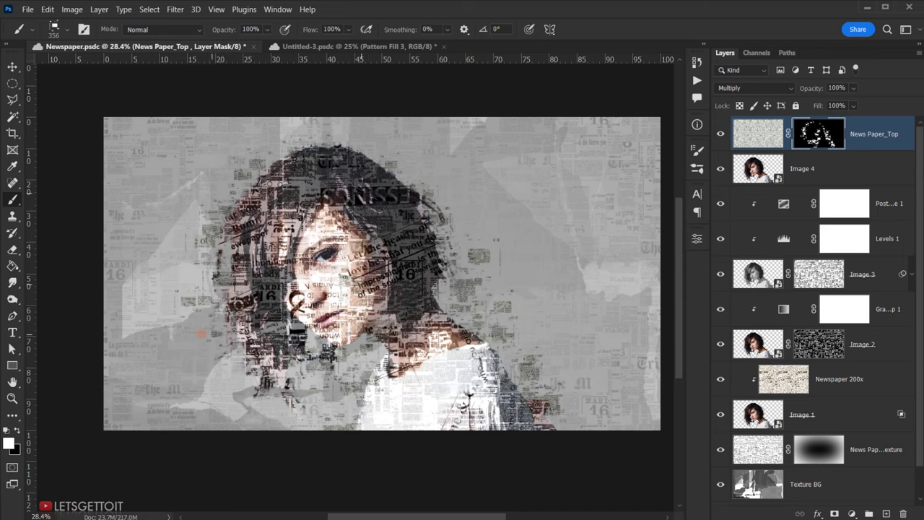
scroll(336, 360, "up", 2)
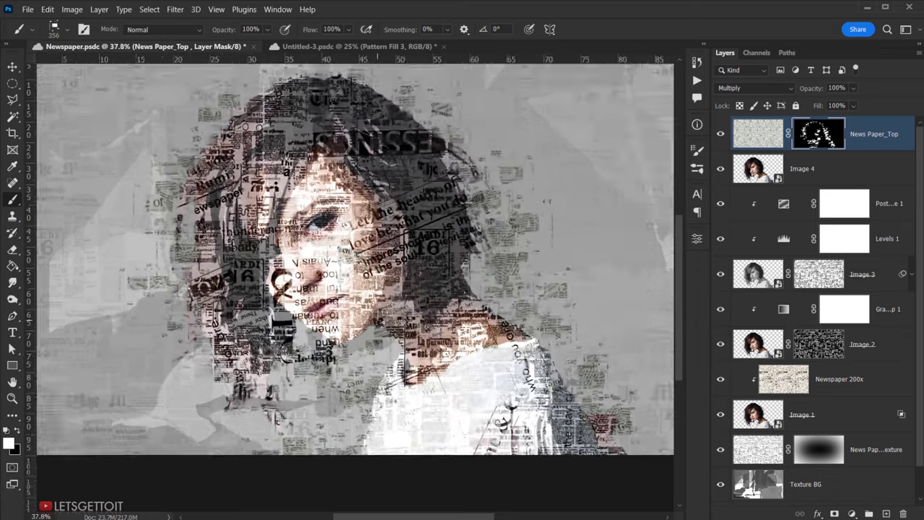
scroll(439, 249, "down", 1)
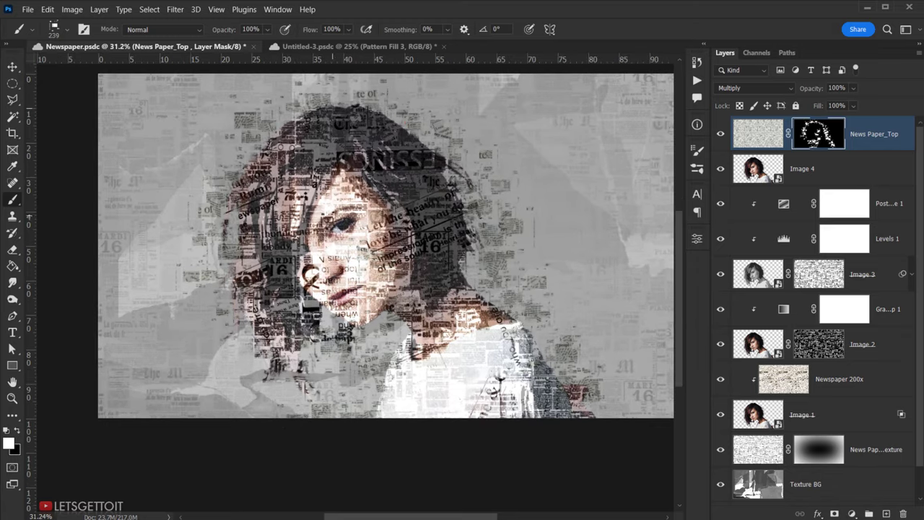
scroll(391, 332, "down", 1)
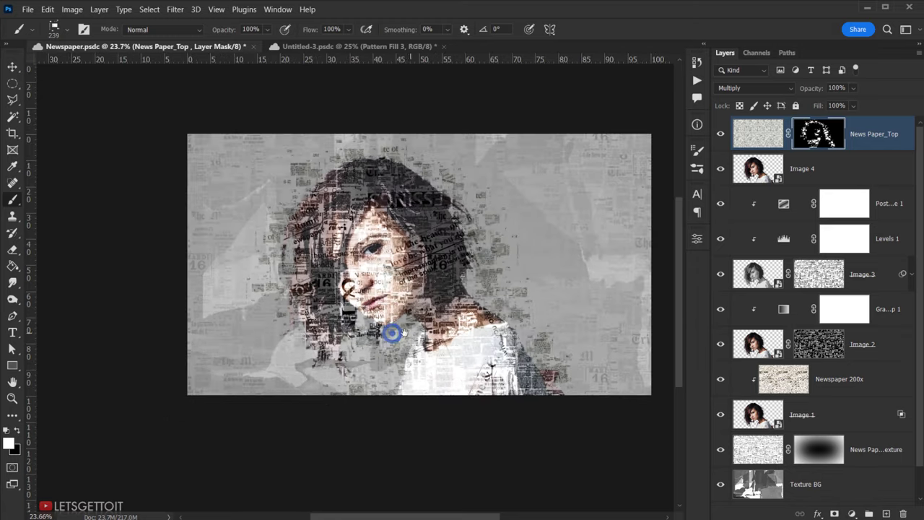
scroll(392, 332, "up", 4)
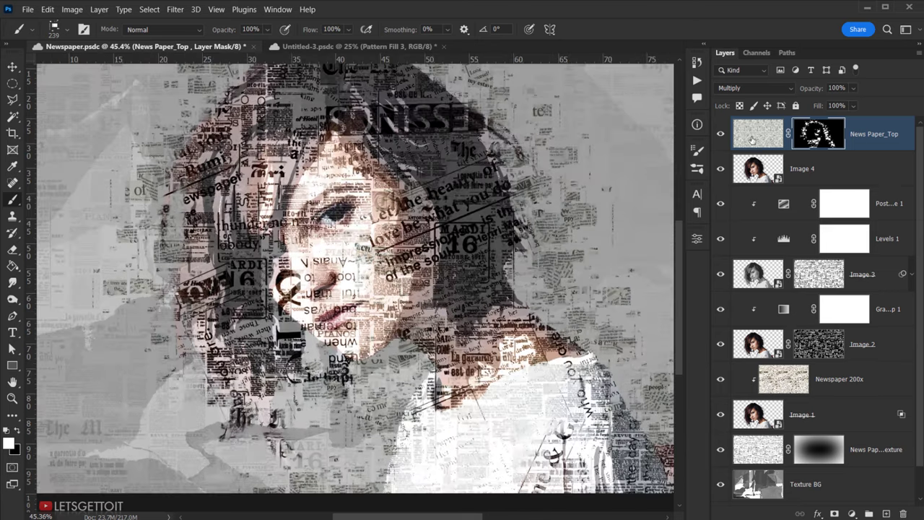
scroll(501, 252, "down", 3)
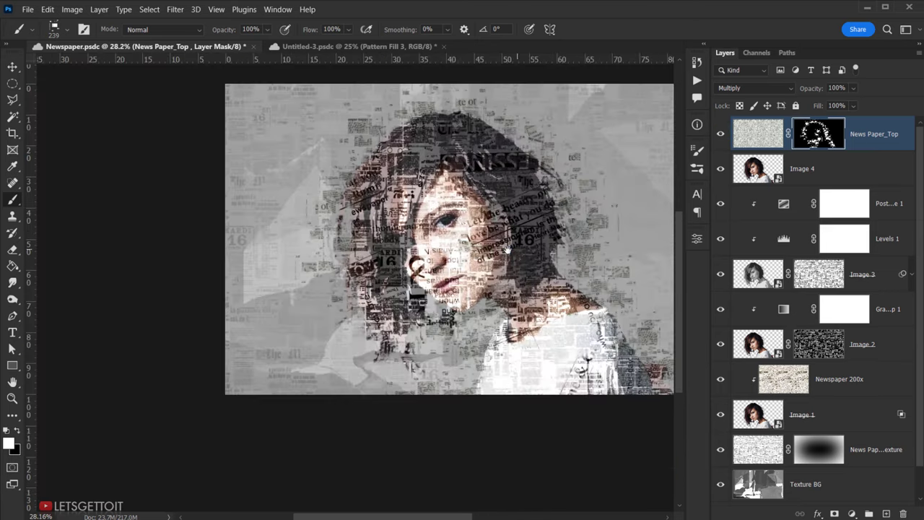
Compare with Image 4 hidden, review its tint opacity, and reselect News Paper_Top
left_click(721, 169)
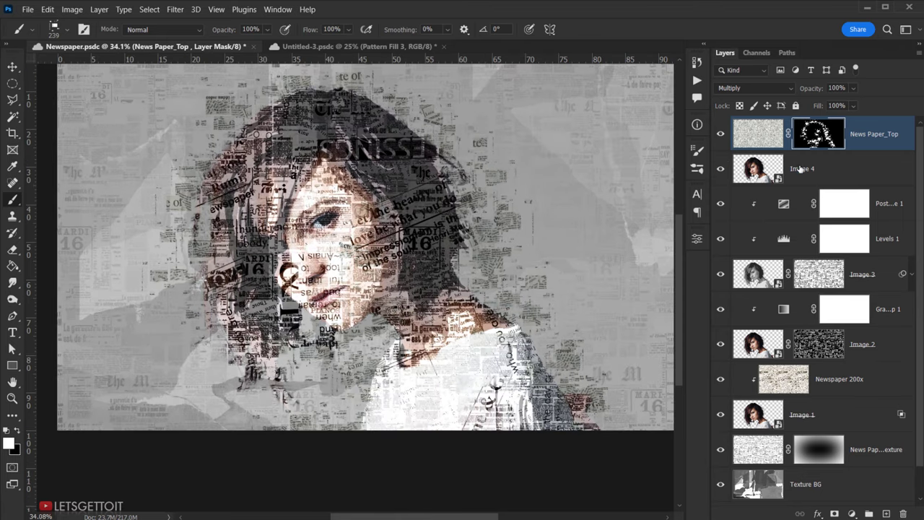
left_click(800, 168)
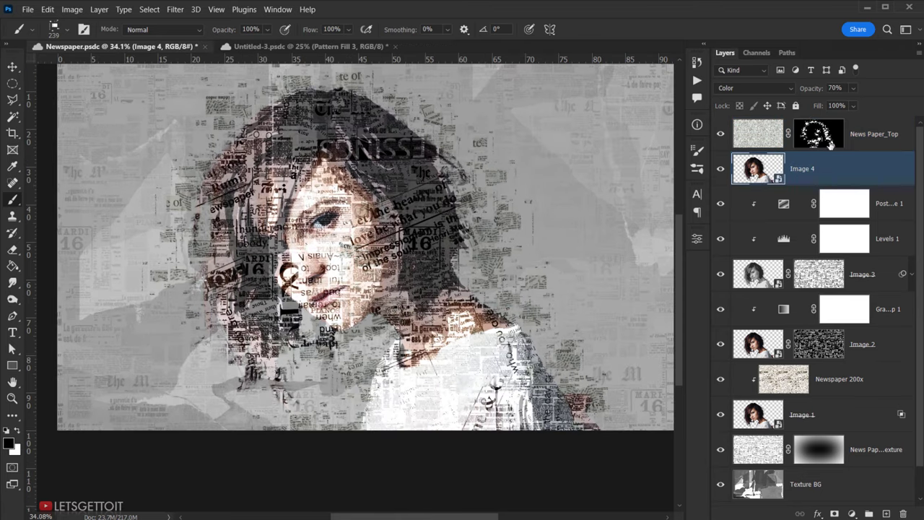
left_click(853, 87)
left_click(835, 87)
left_click_drag(420, 179, 259, 181)
left_click(861, 138)
scroll(285, 168, "up", 2)
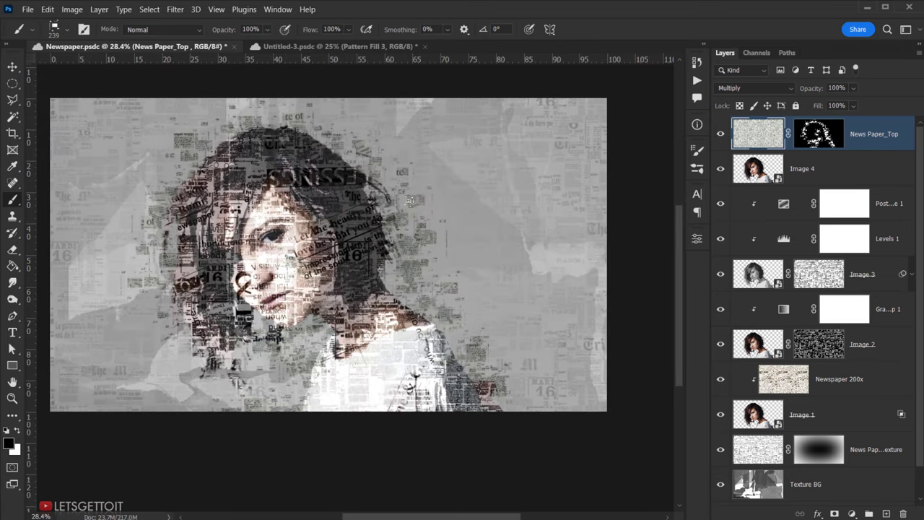
scroll(408, 206, "up", 1)
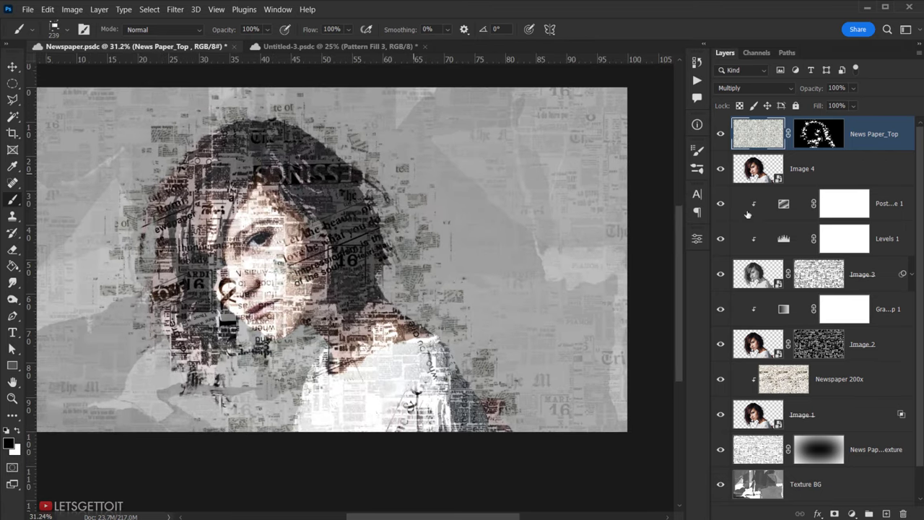
left_click(851, 513)
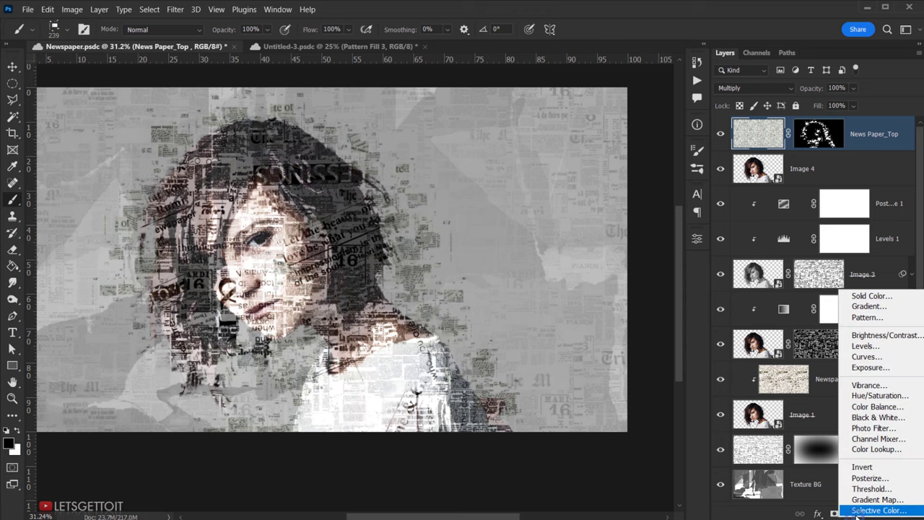
Add a Levels 2 adjustment and set Red output shadows to 2 with slightly lowered highlights
left_click(867, 345)
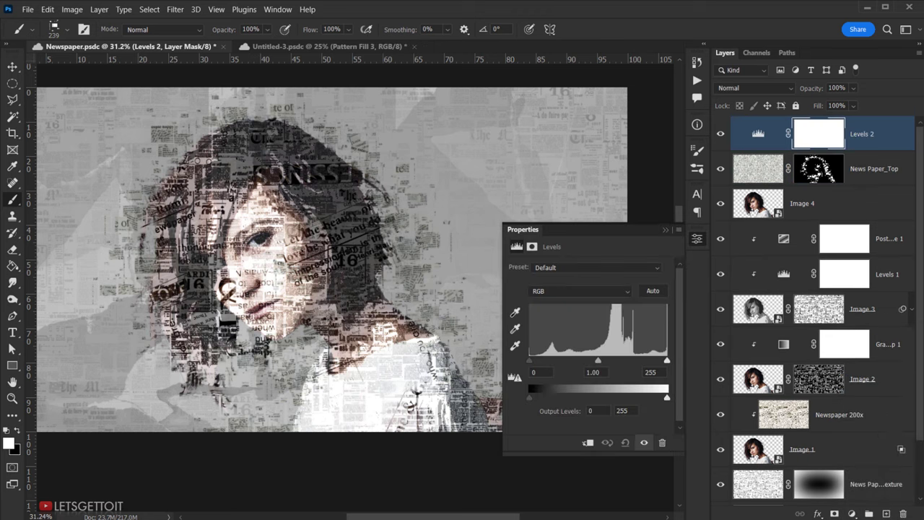
left_click(563, 292)
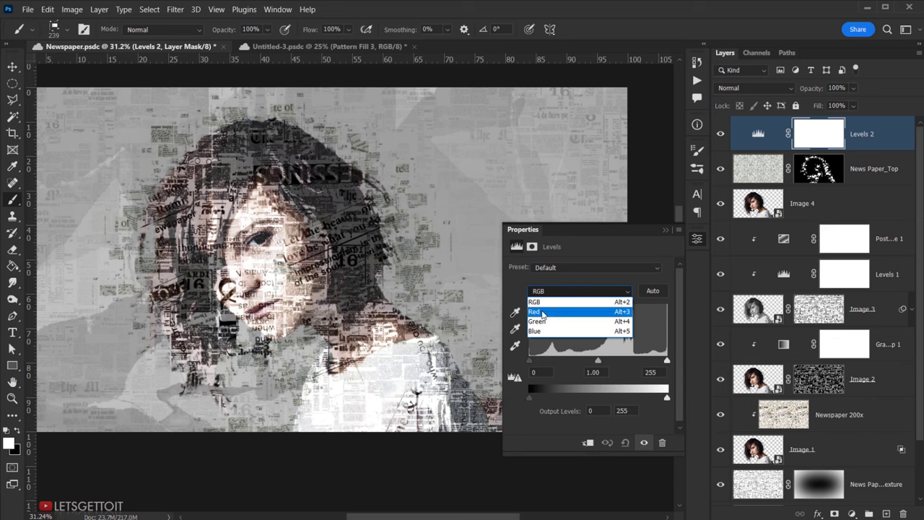
left_click(535, 311)
left_click_drag(530, 397, 531, 397)
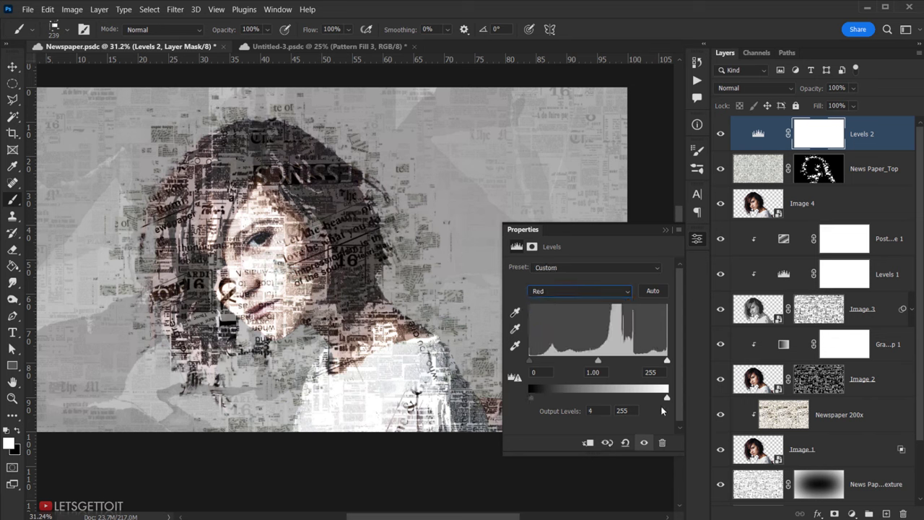
left_click_drag(666, 397, 662, 399)
Set the Blue channel output range to 13–248
left_click(570, 287)
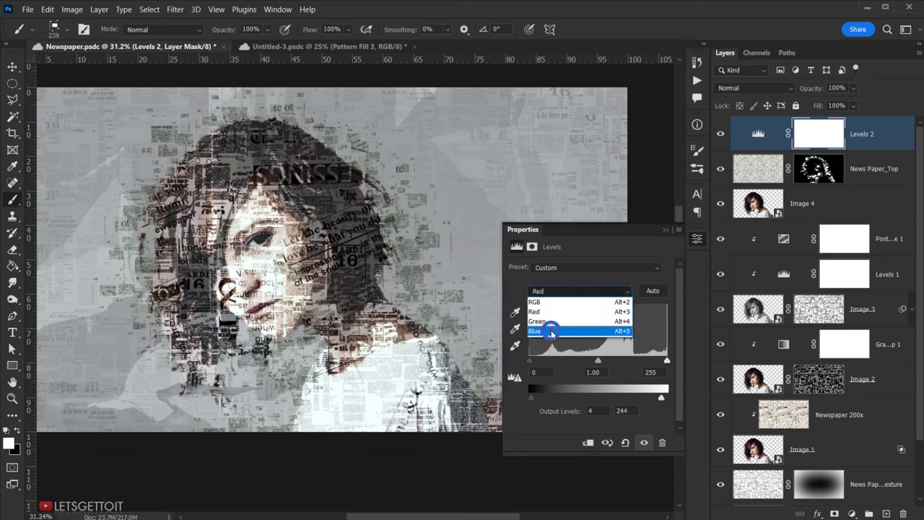
left_click(556, 328)
left_click_drag(530, 399, 533, 401)
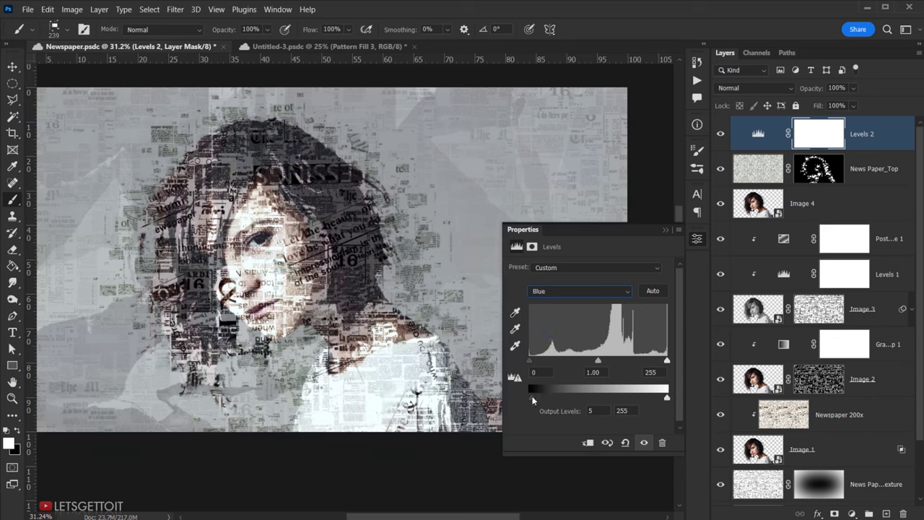
left_click_drag(668, 398, 663, 399)
left_click_drag(534, 395, 537, 396)
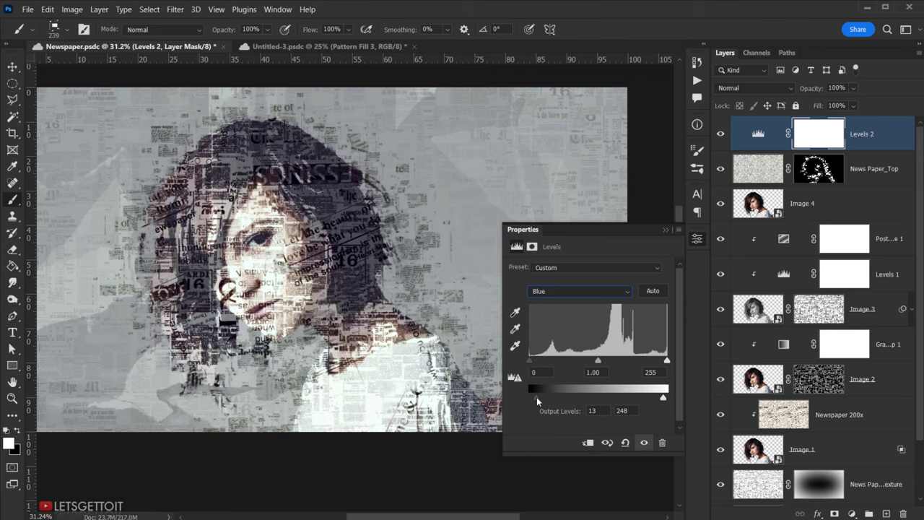
left_click(664, 230)
Lower the Levels 2 layer to 70% opacity
scroll(662, 226, "down", 2)
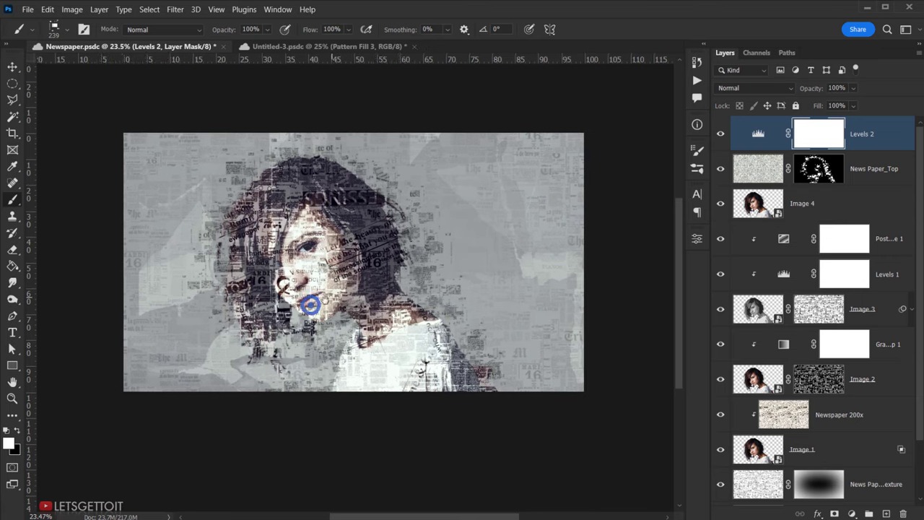
scroll(289, 301, "up", 2)
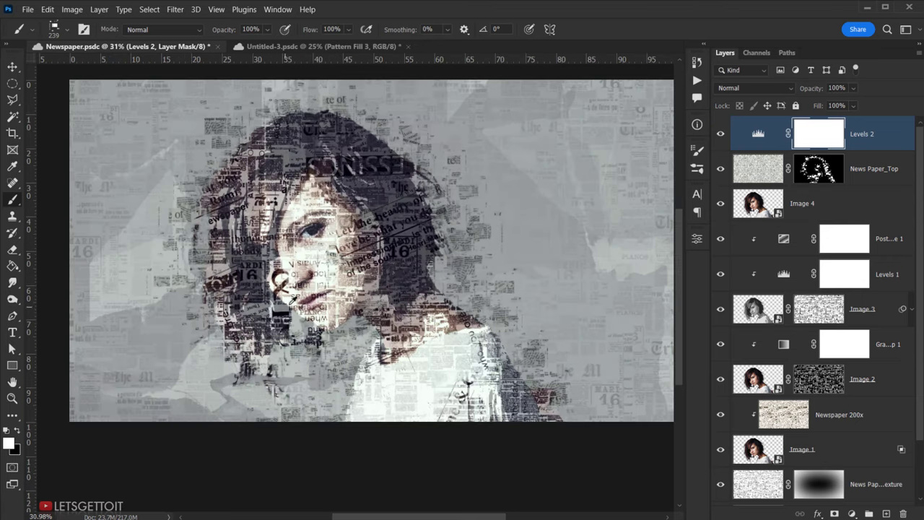
left_click(836, 87)
type("70")
key("Return")
scroll(311, 272, "down", 1)
left_click(856, 514)
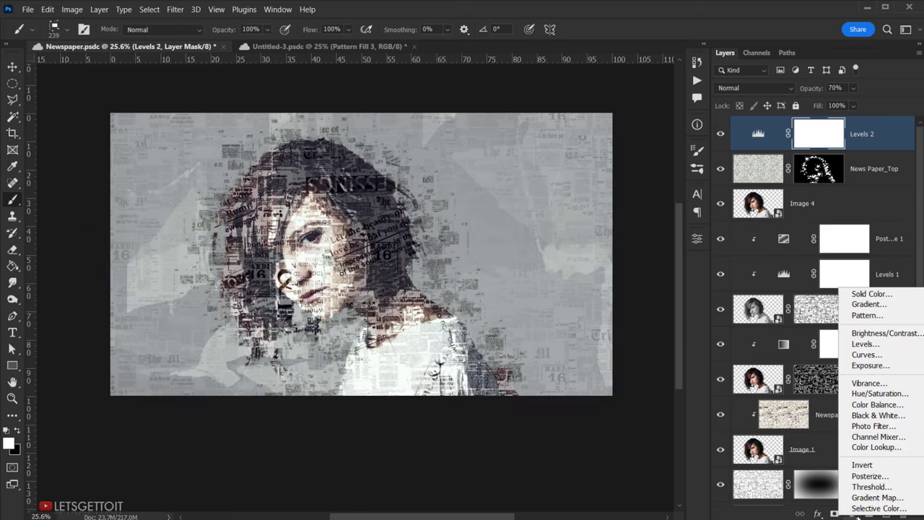
Add an Exposure adjustment layer with Offset raised to +0.0125 and Gamma lowered to 0.90
left_click(890, 366)
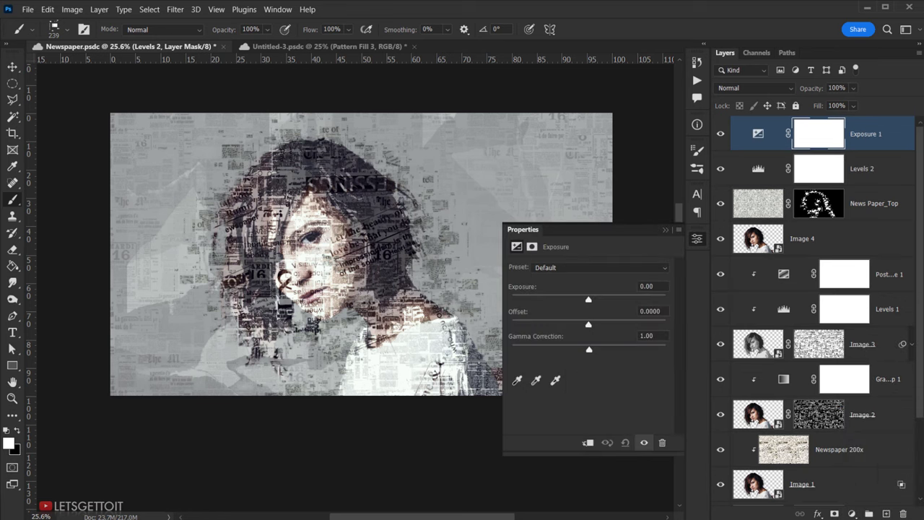
left_click_drag(588, 325, 598, 331)
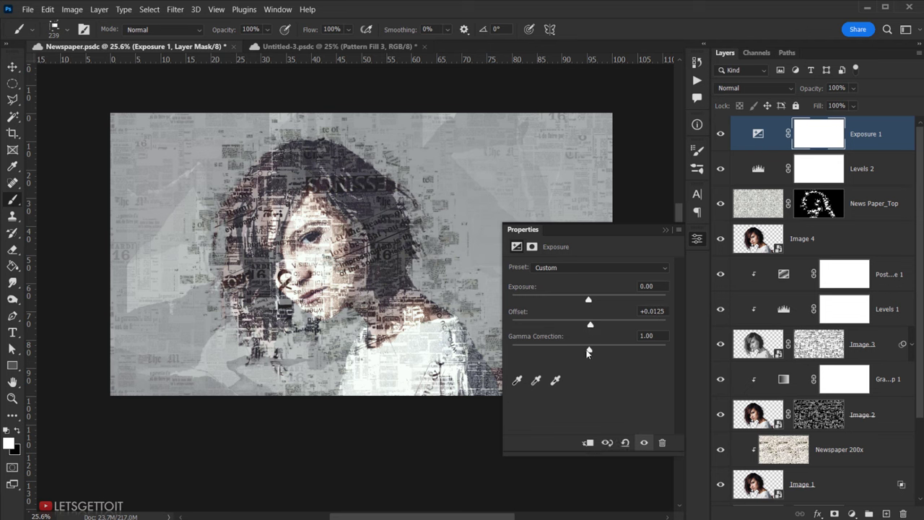
left_click_drag(586, 351, 593, 354)
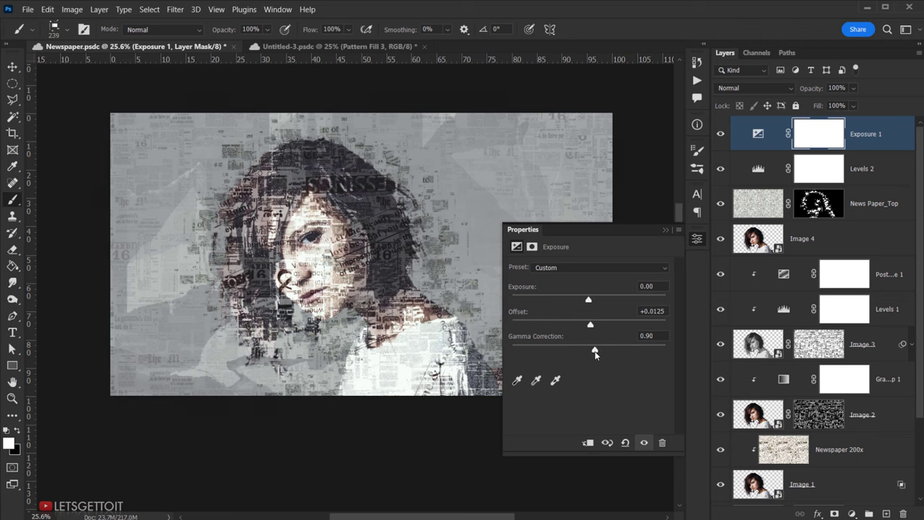
left_click(664, 229)
Compare Exposure 1 on and off, then blend it at 70% opacity
left_click(720, 133)
left_click(720, 133)
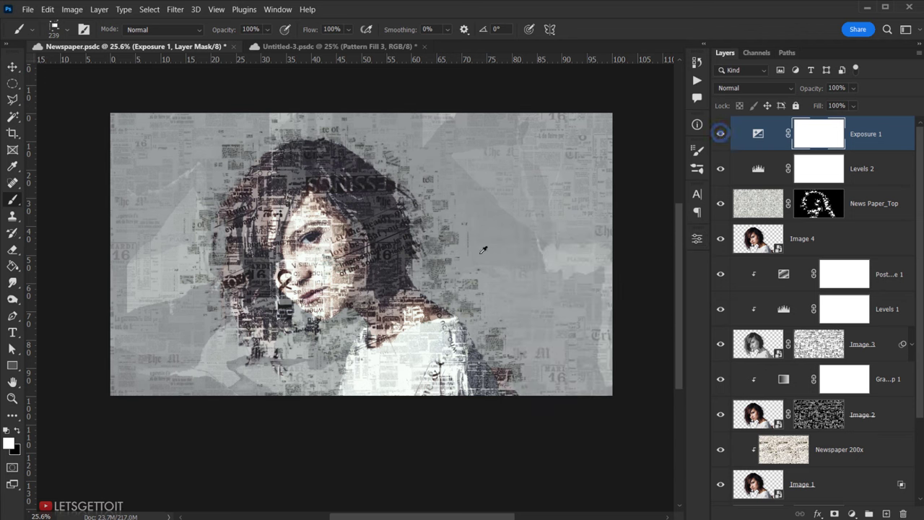
scroll(303, 324, "up", 4)
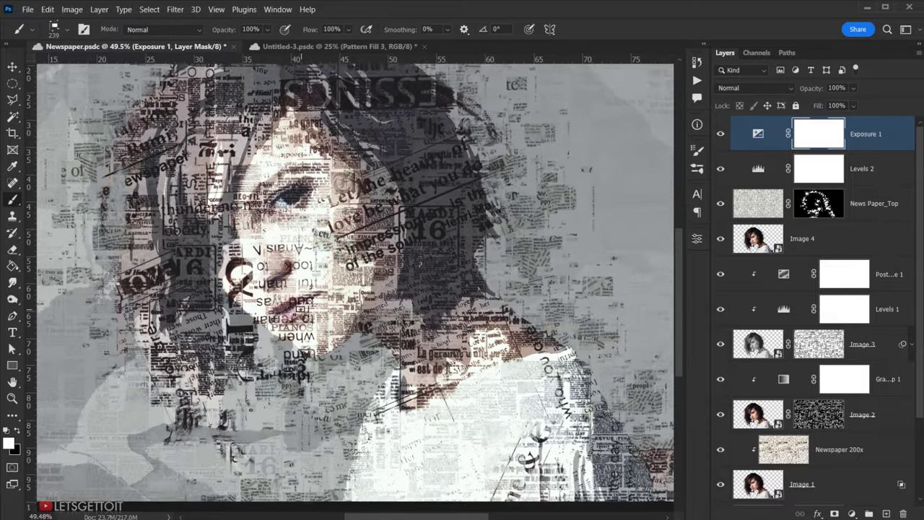
left_click_drag(278, 285, 305, 313)
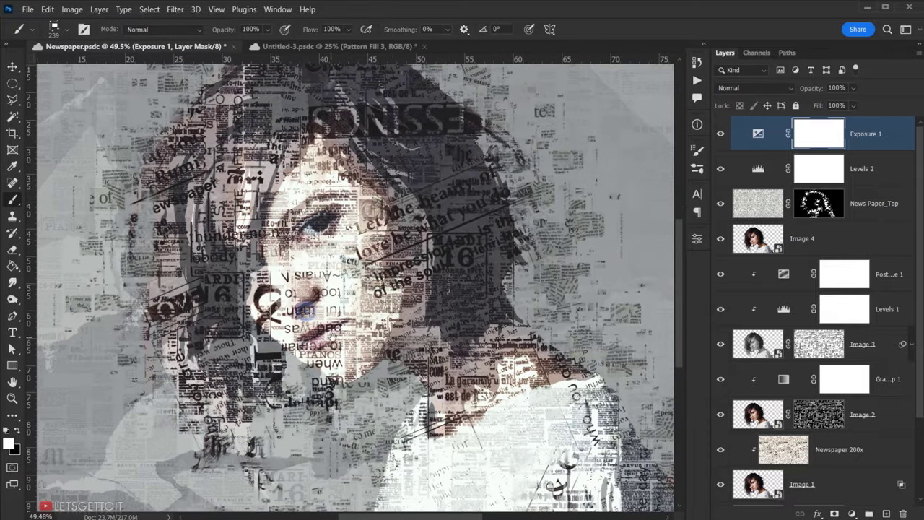
left_click(837, 87)
type("70")
left_click_drag(438, 304, 411, 329)
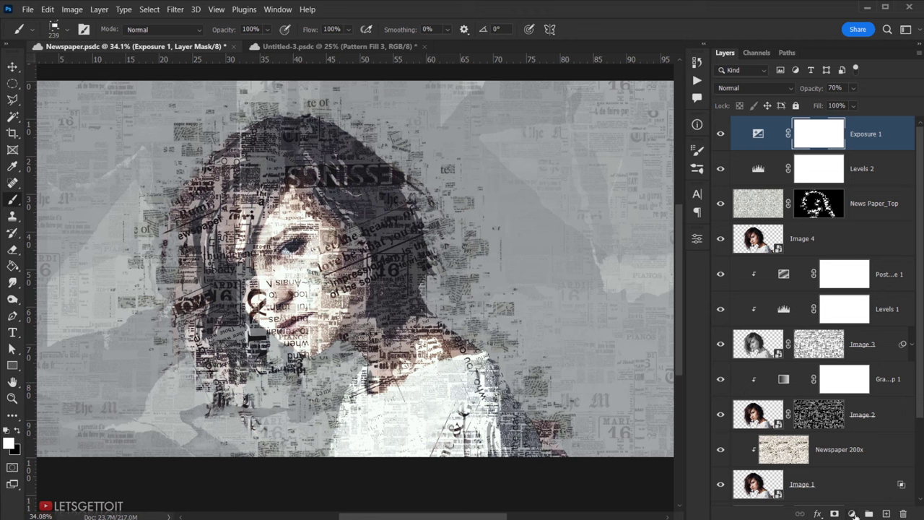
left_click(853, 513)
Add a Curves adjustment with shadow, midtone and highlight points shaped into an S-curve
left_click(880, 357)
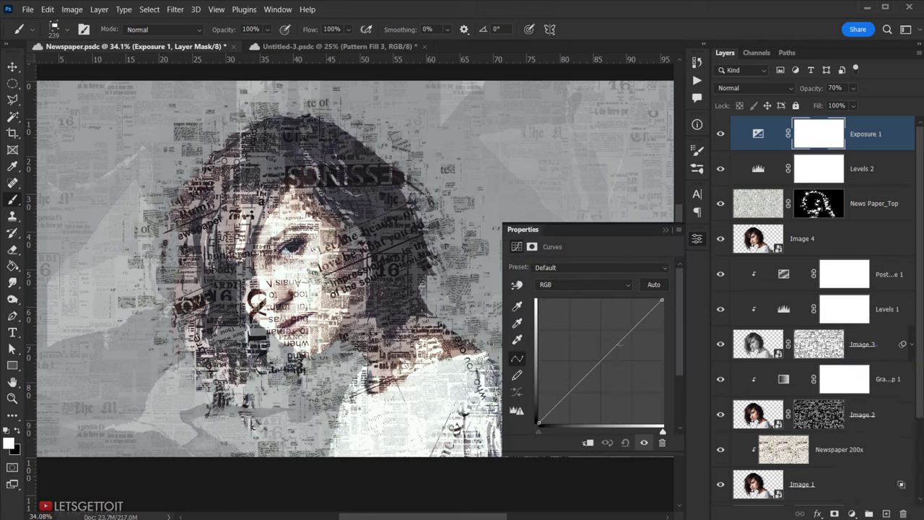
left_click(570, 392)
left_click(600, 361)
left_click(629, 332)
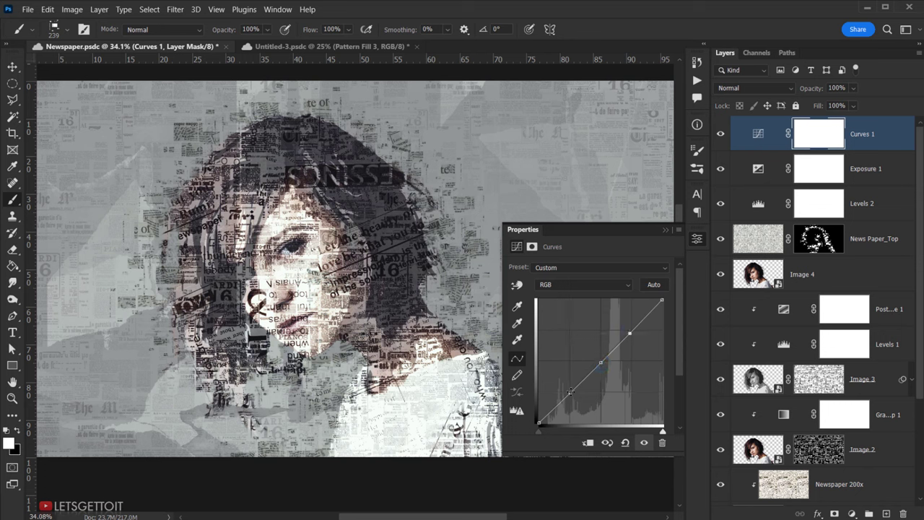
left_click_drag(570, 391, 573, 394)
left_click_drag(628, 334, 629, 330)
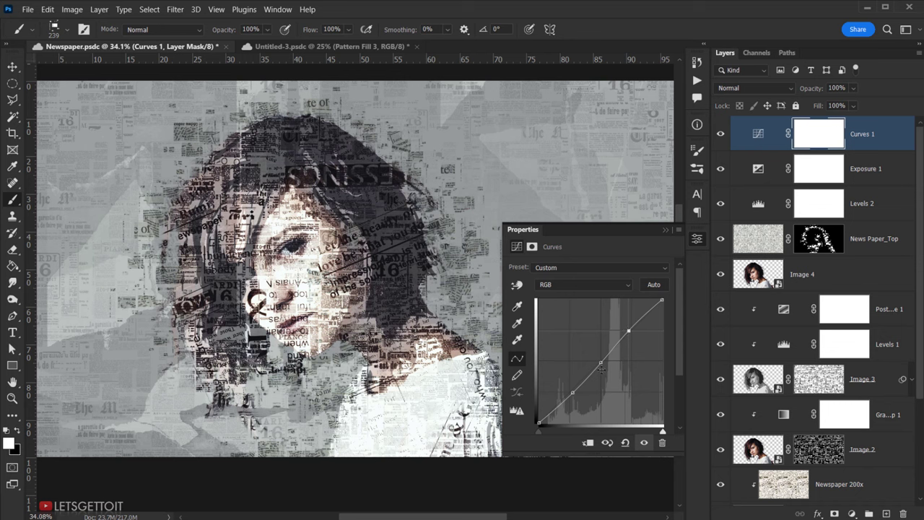
Refine the curve, lifting the black point and lowering the white point to soften contrast
left_click(600, 361)
left_click_drag(574, 393, 575, 393)
left_click_drag(539, 422, 539, 415)
left_click_drag(660, 301, 662, 307)
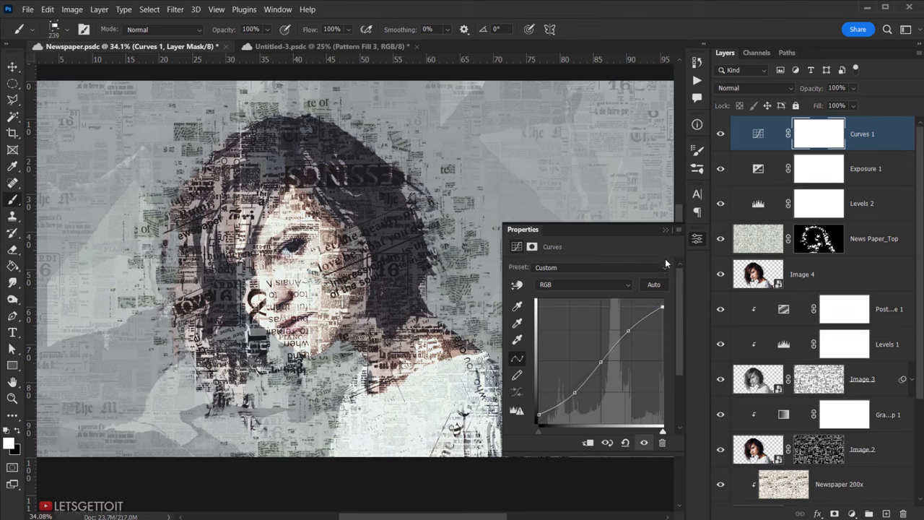
Toggle Curves 1 off and on to compare the grade before and after
left_click(665, 230)
left_click(719, 133)
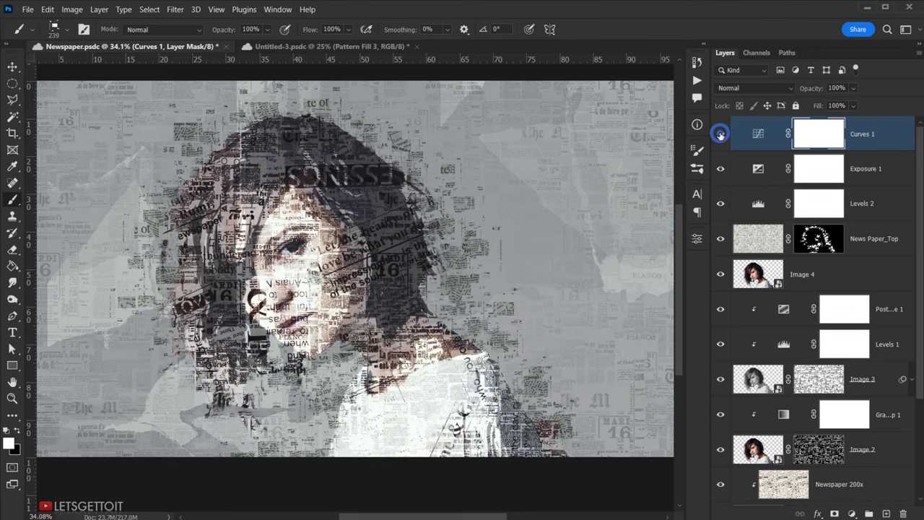
left_click(719, 134)
left_click(720, 134)
left_click(719, 134)
scroll(368, 303, "down", 2)
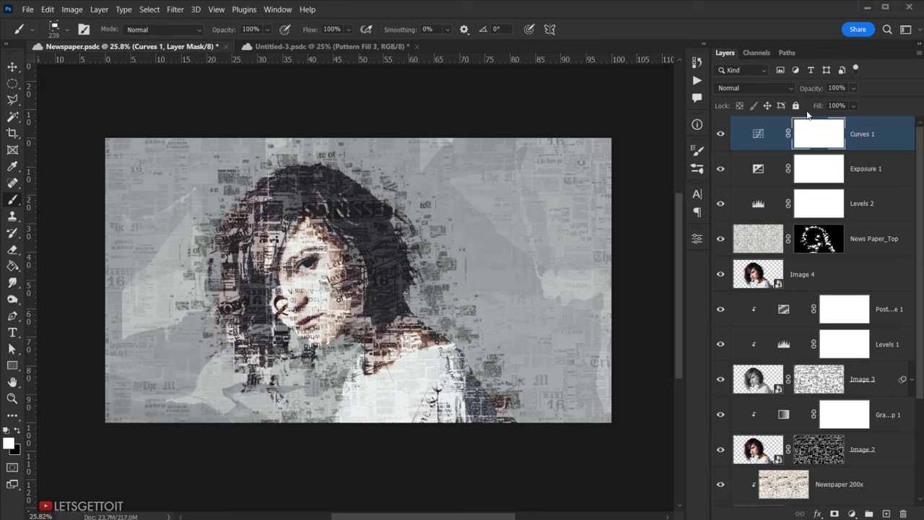
Set the Curves 1 layer opacity to 70%
left_click(841, 88)
type("70")
key("Return")
left_click_drag(390, 276, 402, 272)
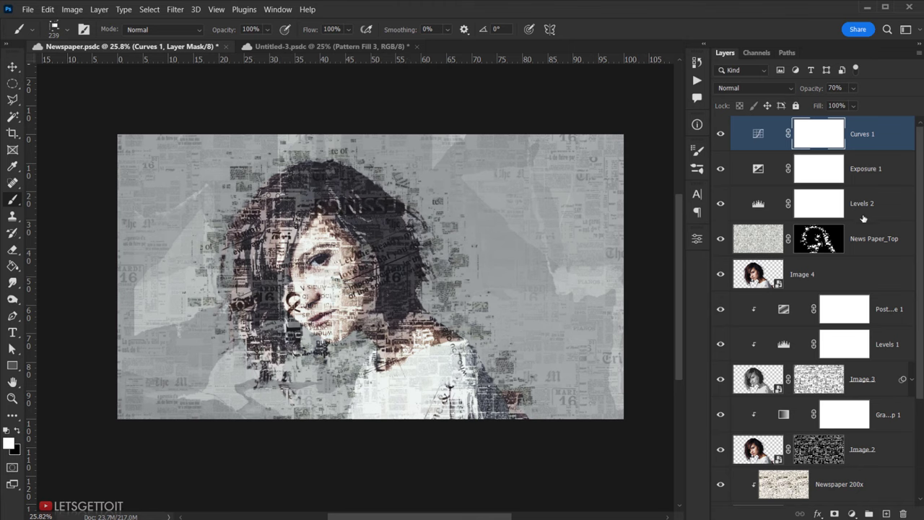
scroll(382, 303, "up", 4)
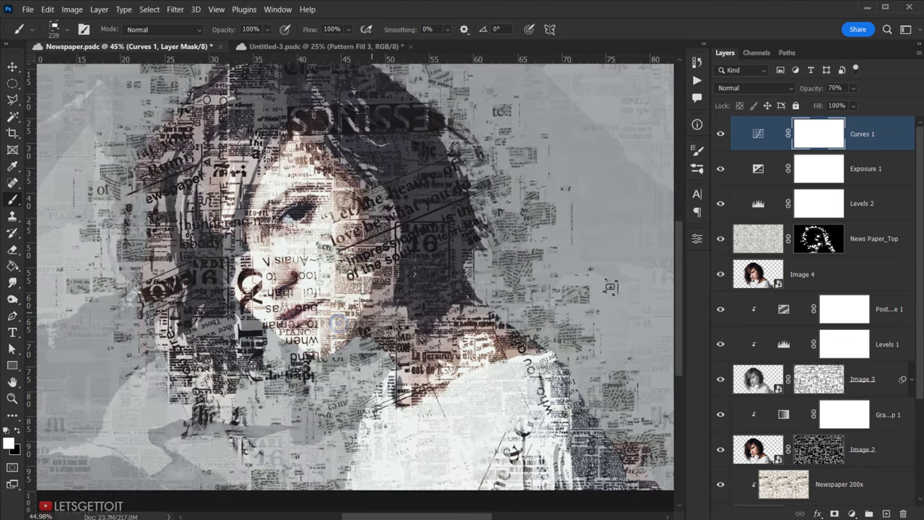
Toggle Image 4 to check the face colouring, then view the collage full-screen without panels
left_click(721, 274)
scroll(289, 303, "up", 2)
left_click(719, 277)
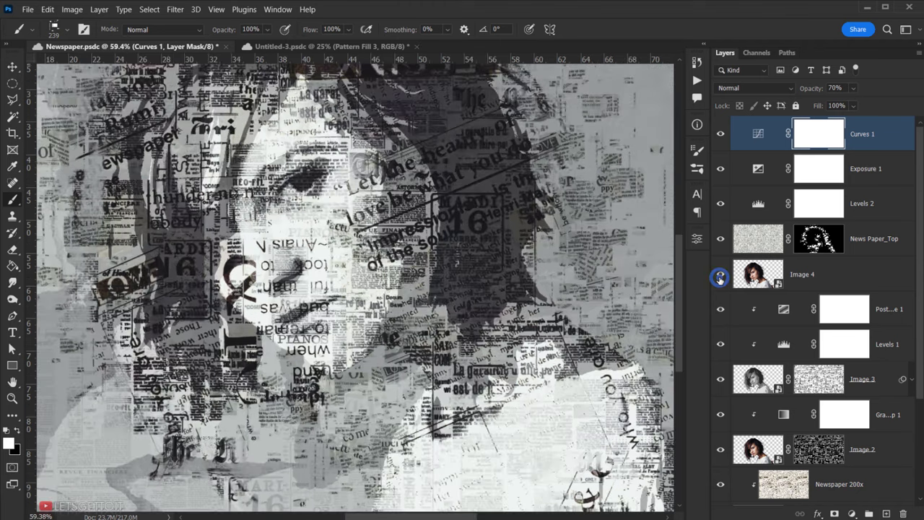
scroll(310, 361, "down", 2)
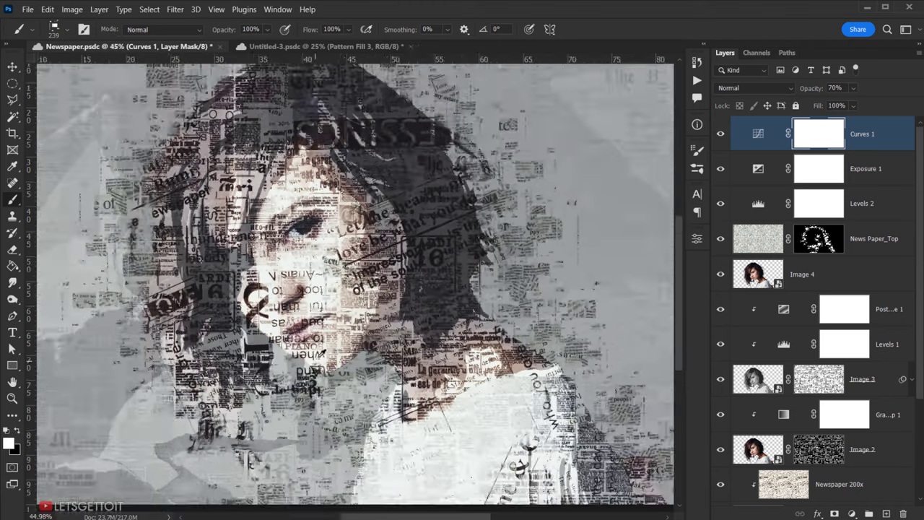
scroll(317, 350, "down", 2)
scroll(827, 189, "up", 3)
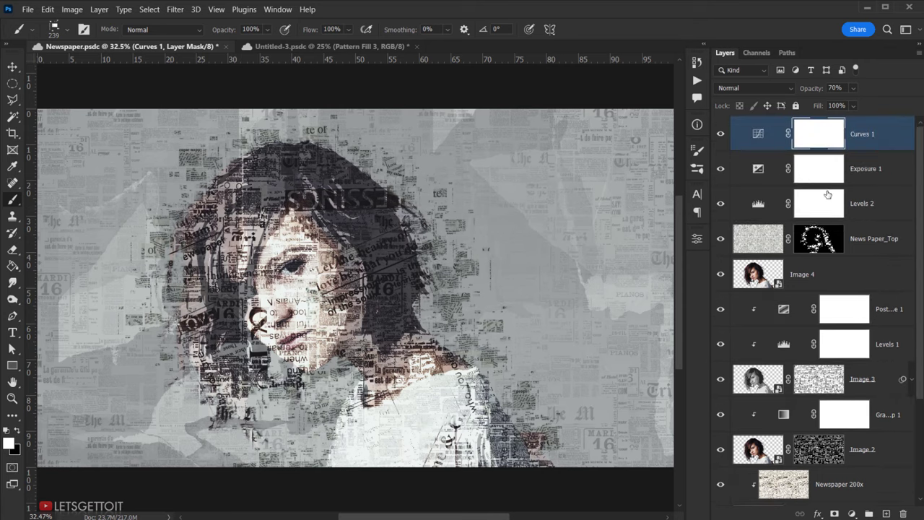
key("Tab")
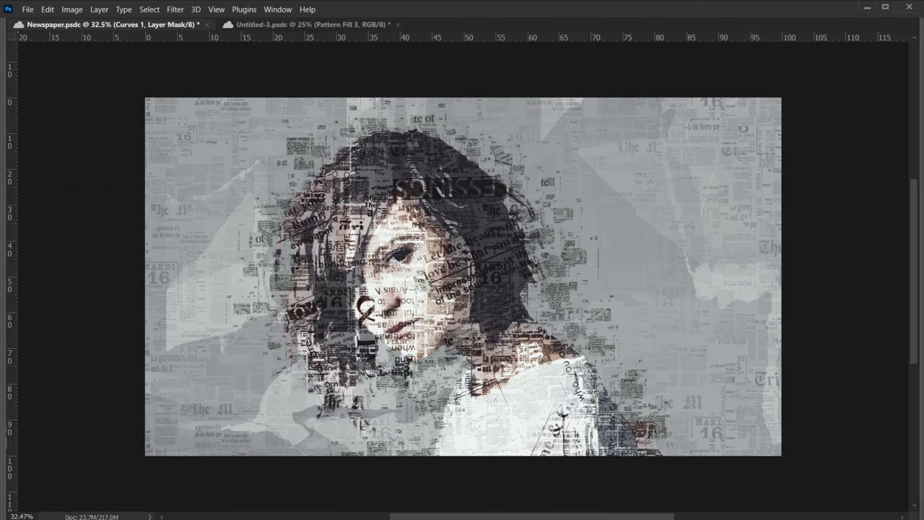
scroll(465, 274, "up", 2)
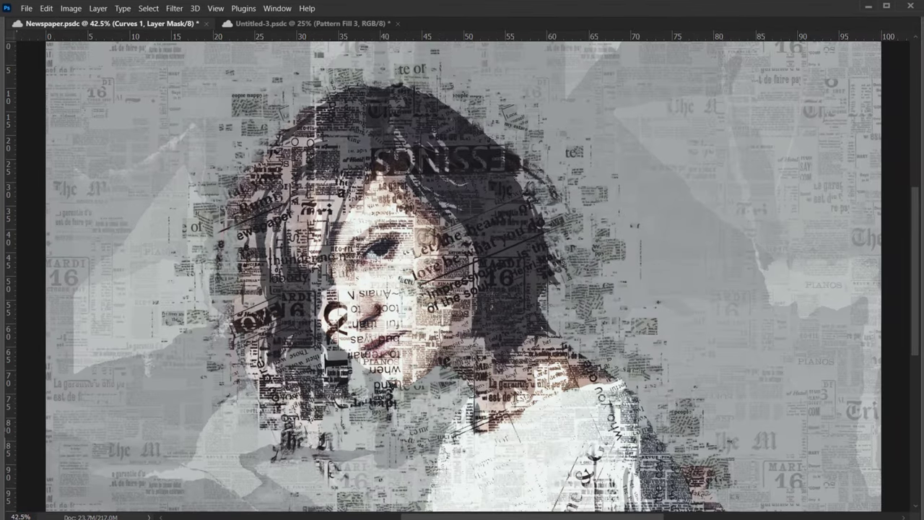